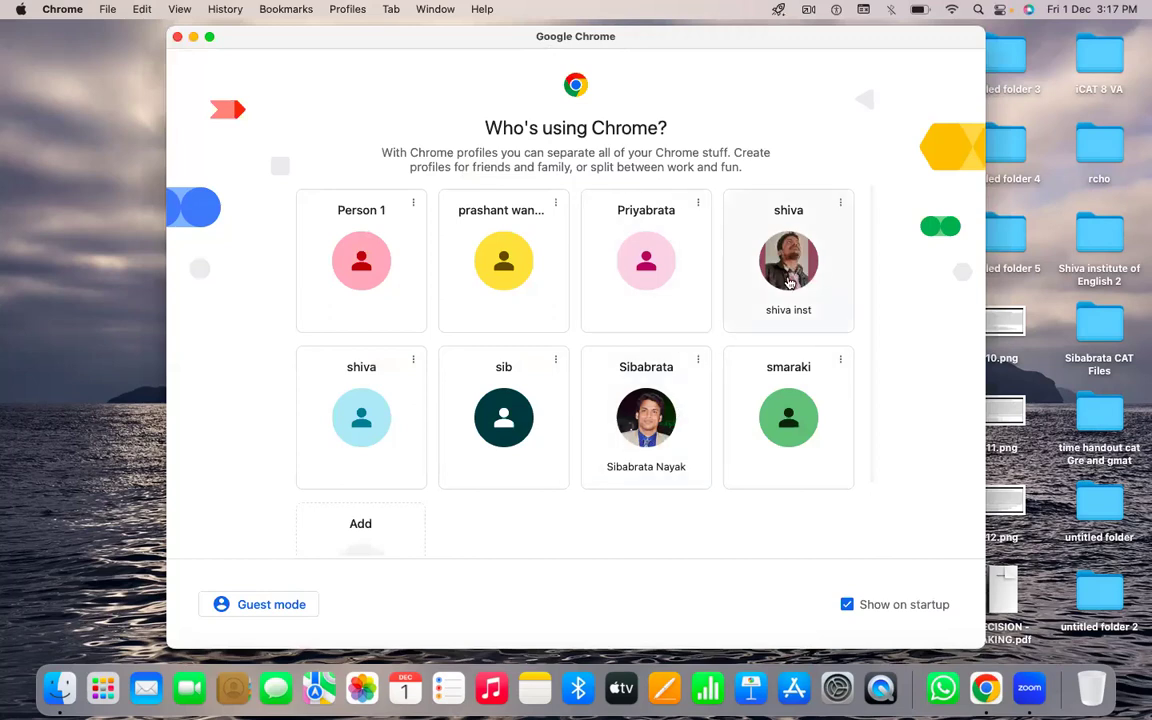
- Open Chrome with the institute's profile that has a photo and go to Google Drive
click(789, 276)
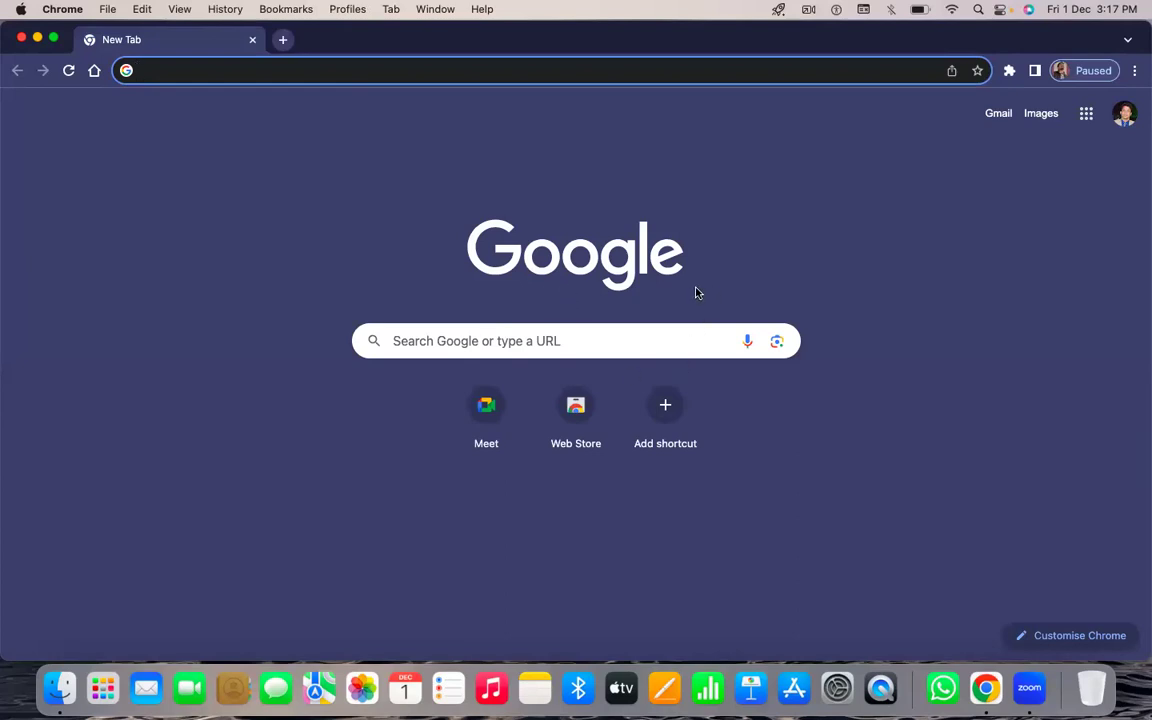
click(606, 349)
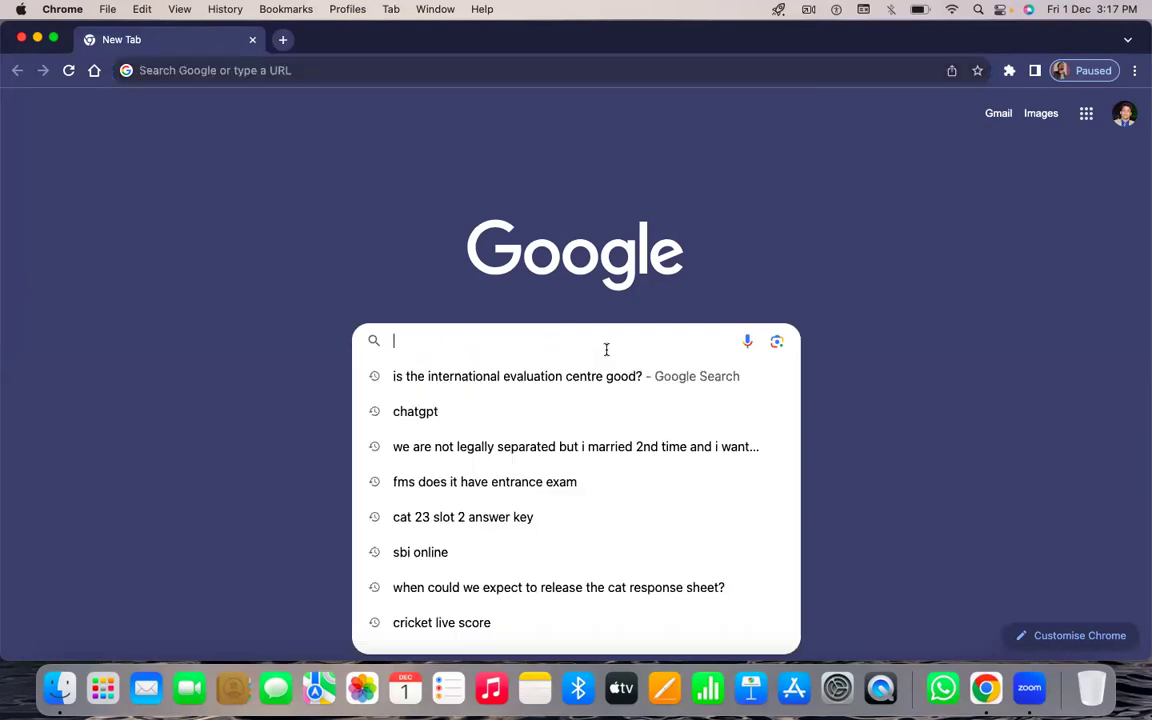
click(1083, 185)
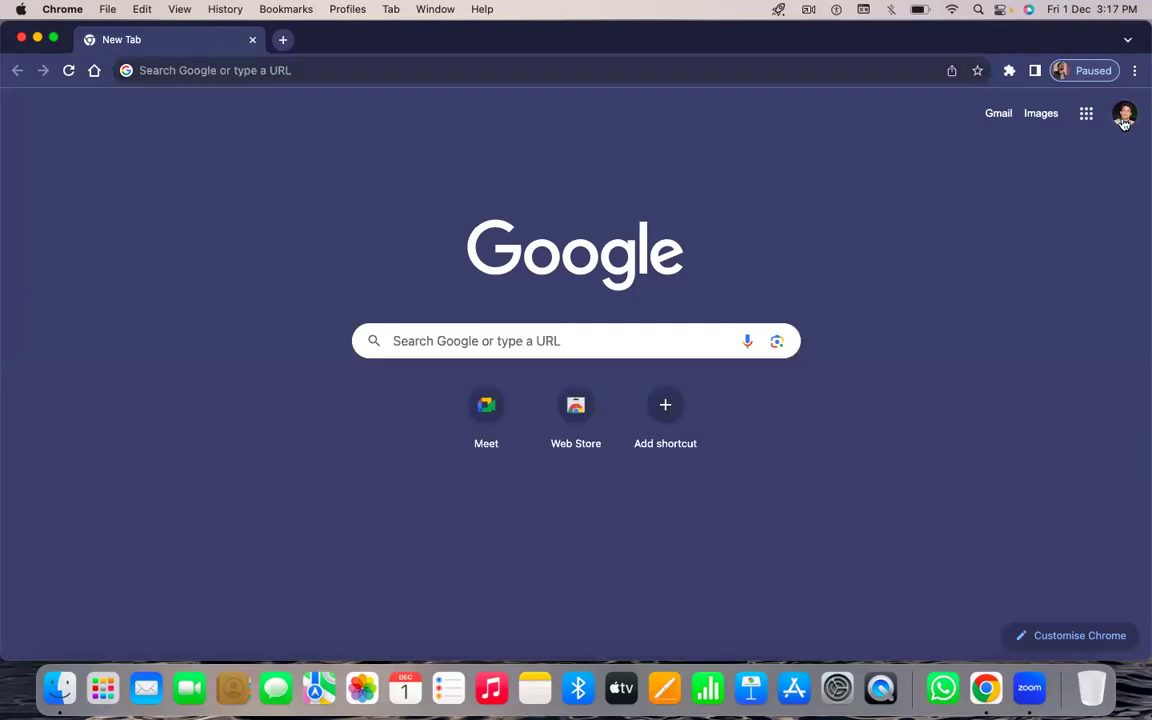
click(1087, 117)
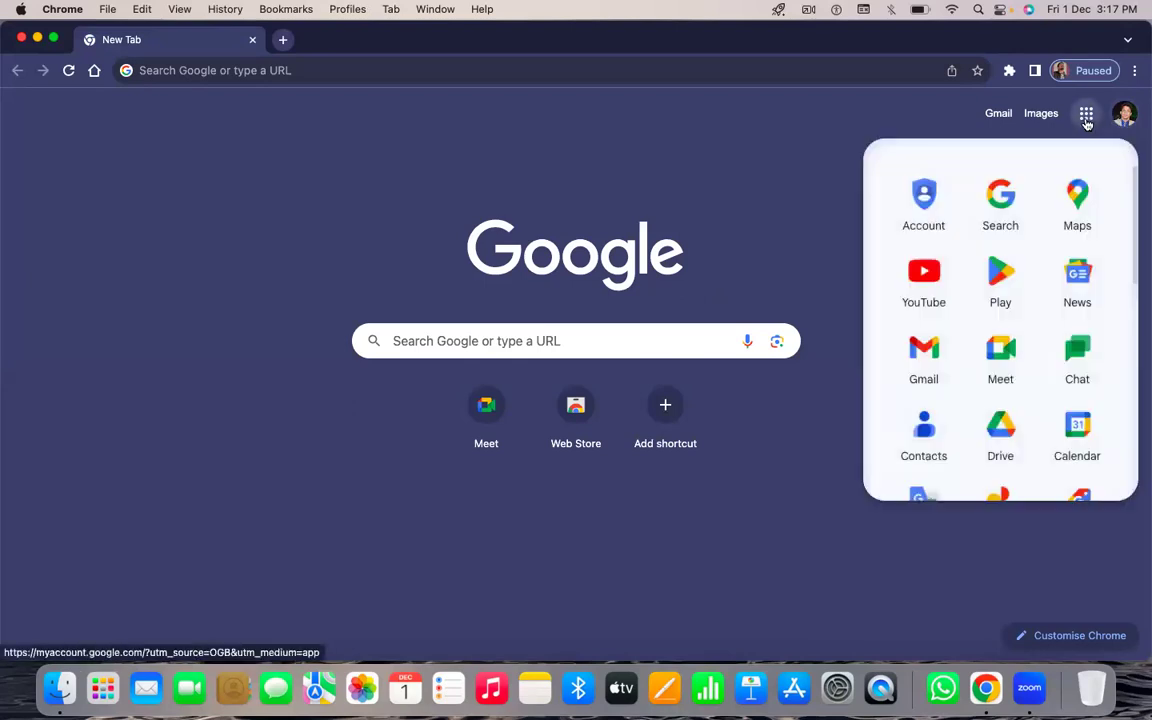
click(1003, 431)
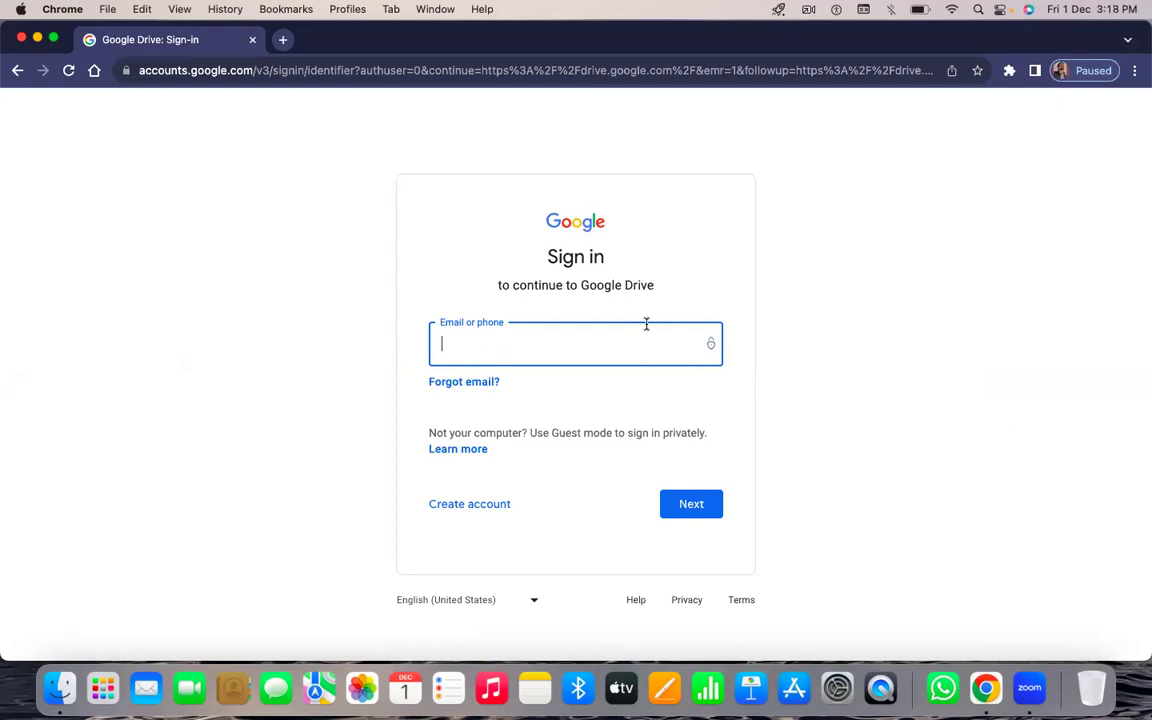
- Sign in to Google Drive with the account's email and password, dismissing the password-storing and profile-switching prompts
text(lec)
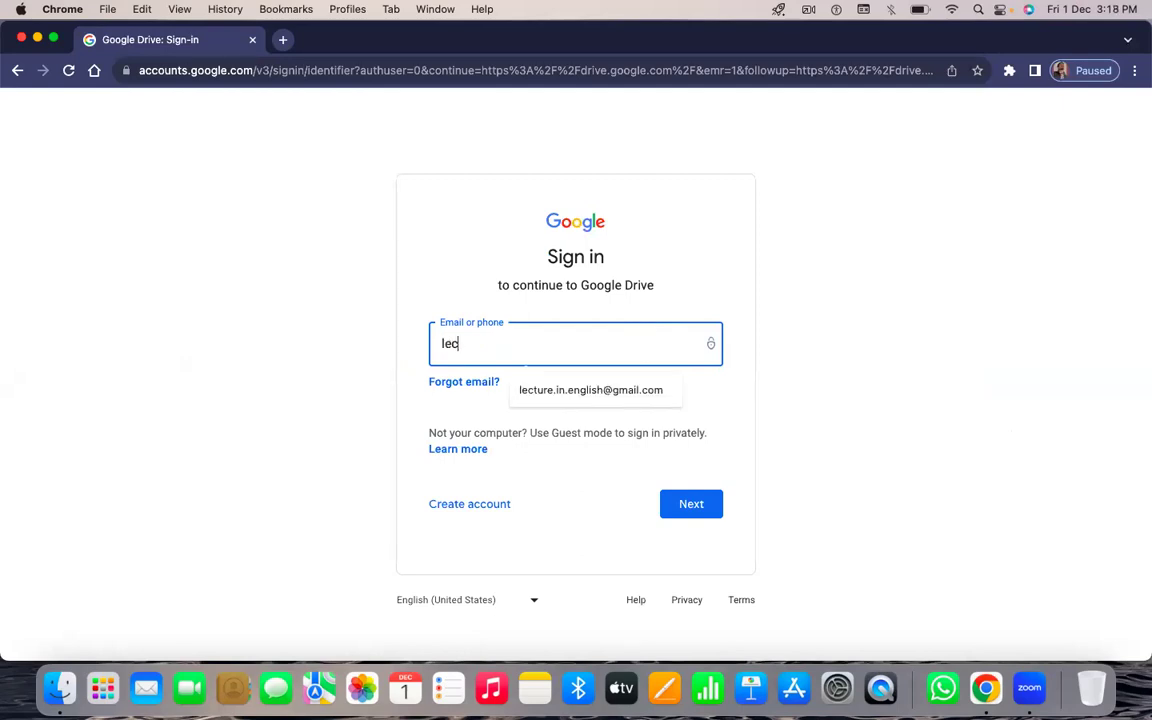
click(622, 390)
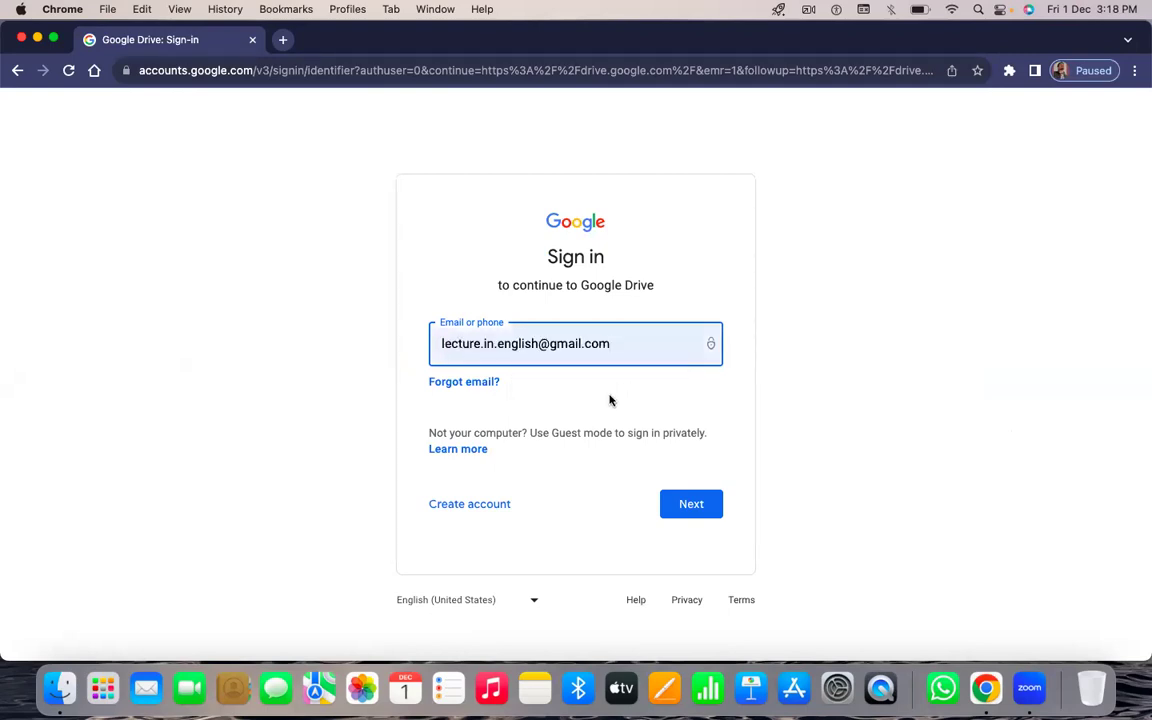
click(683, 500)
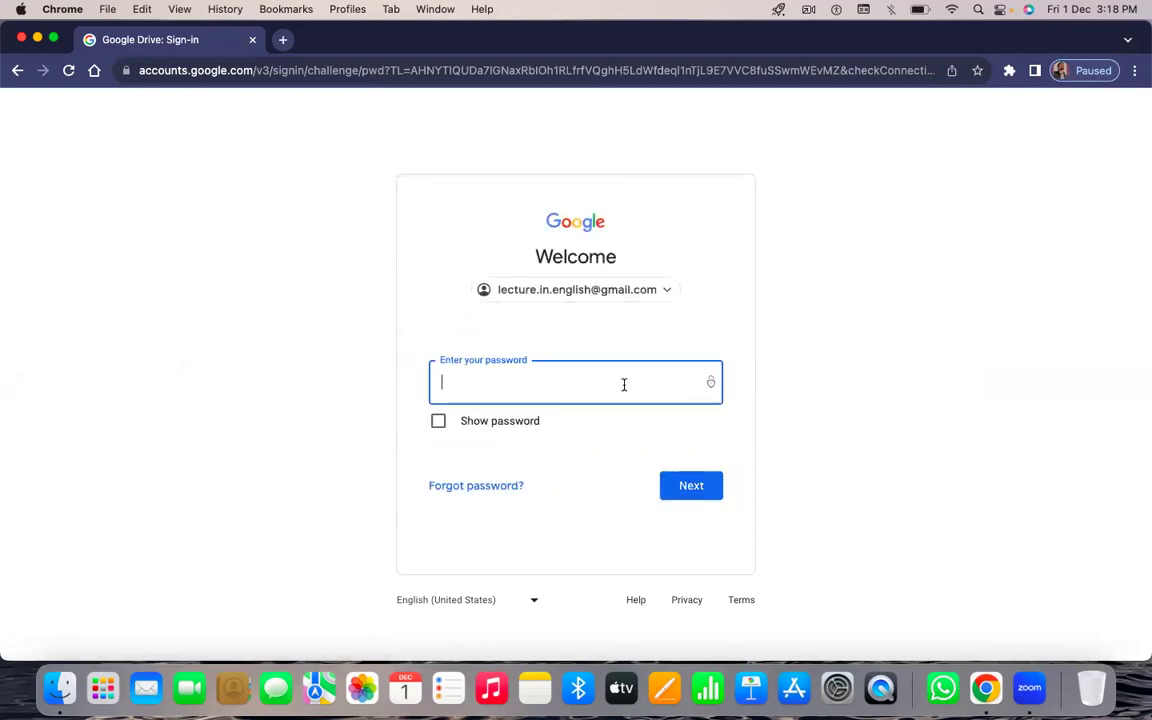
text(•)
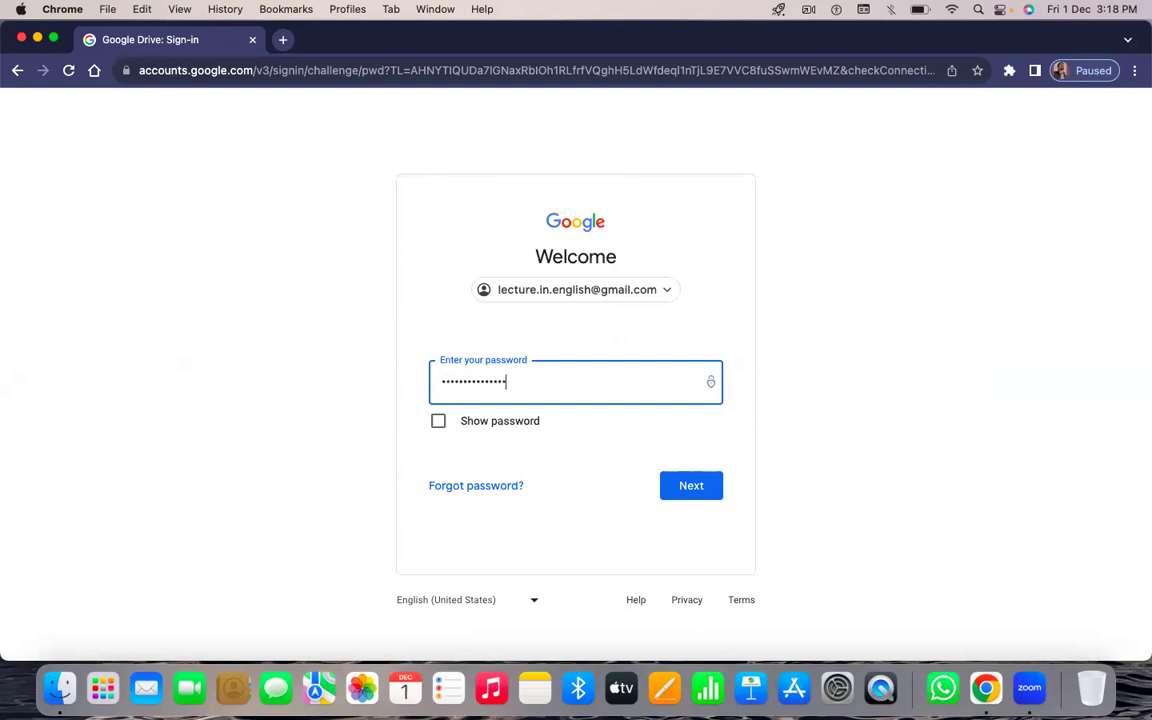
click(692, 487)
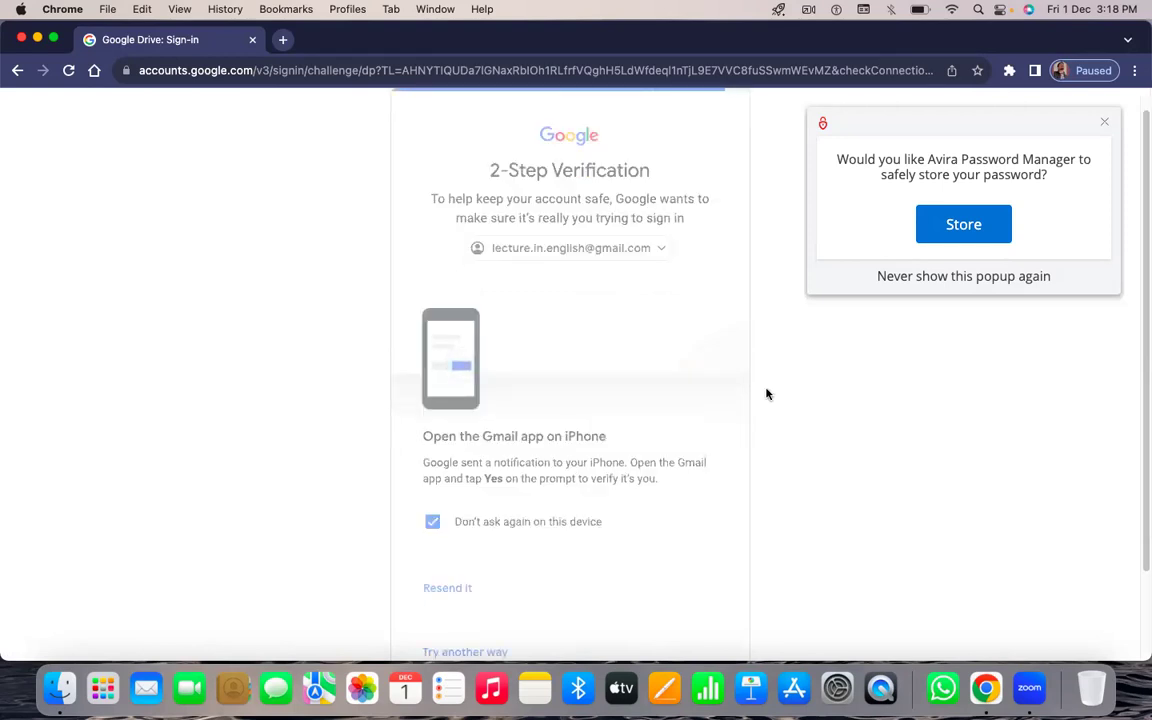
click(1104, 122)
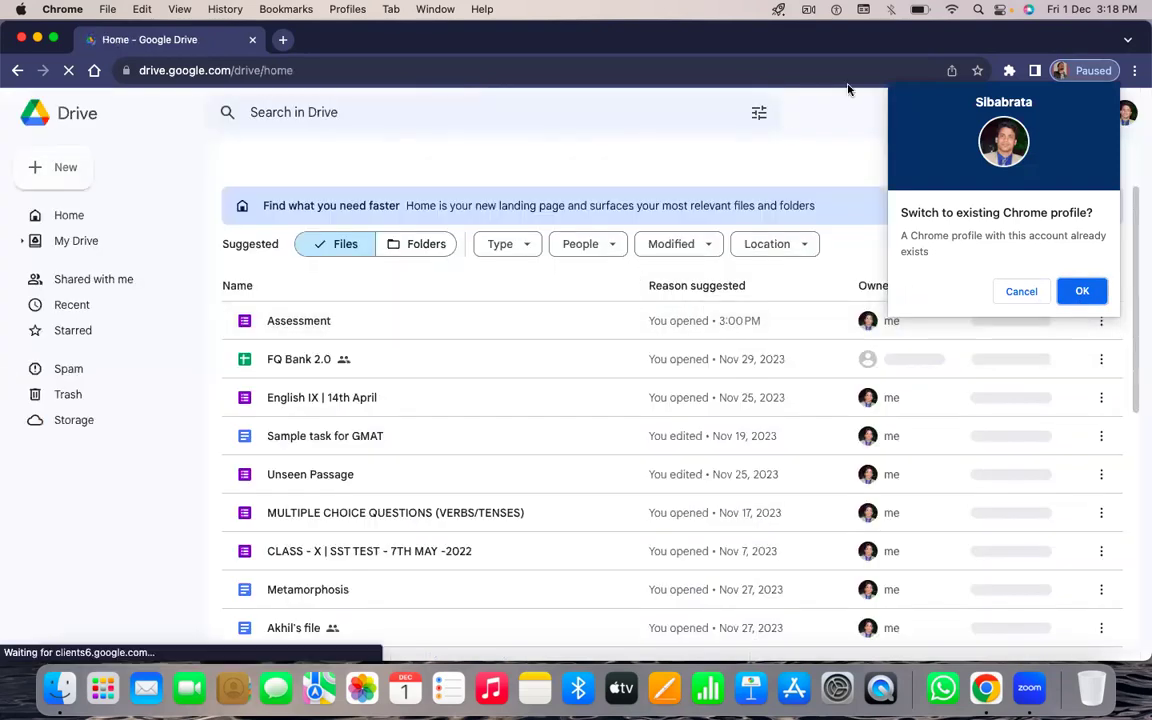
click(1021, 291)
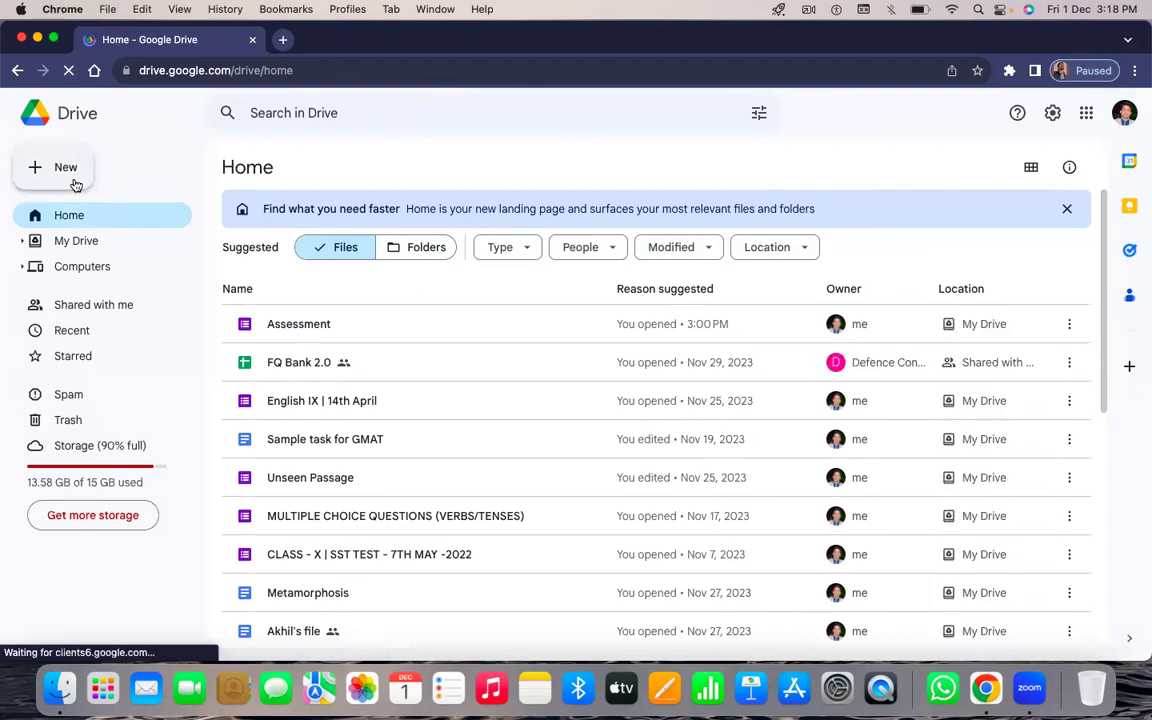
- Look through the list of Google apps available to the account, from Account down to My Ad Center
click(1087, 114)
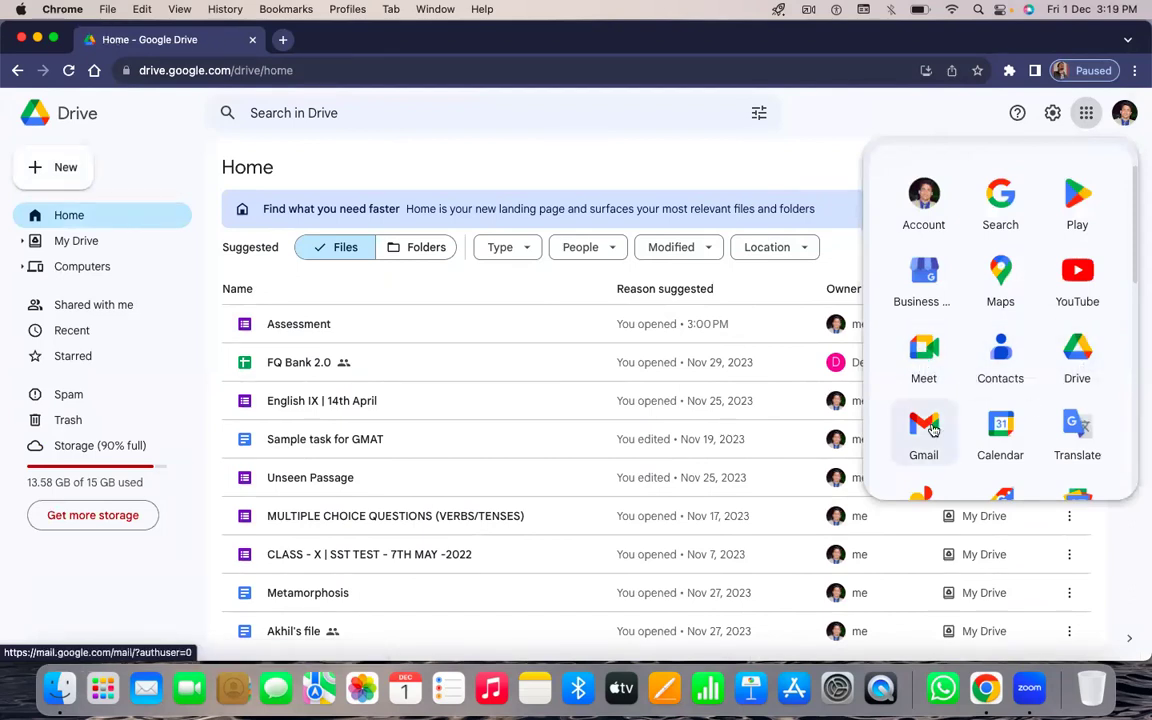
scroll(1026, 442, down, 3)
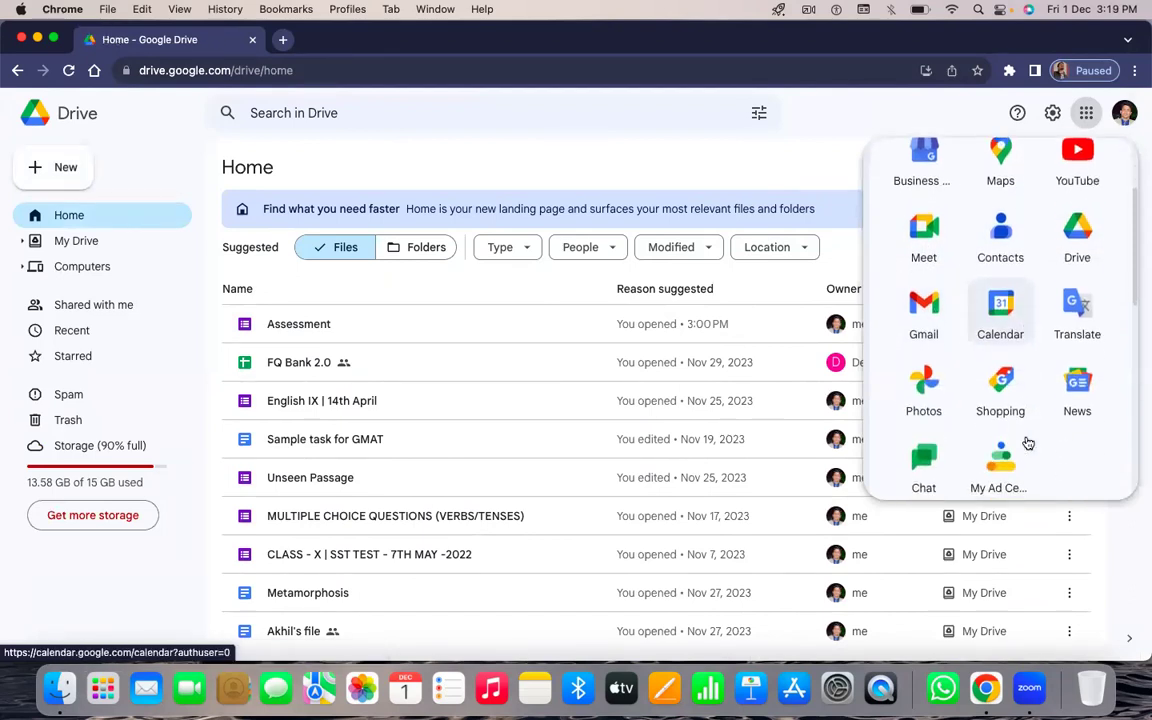
scroll(990, 420, down, 1)
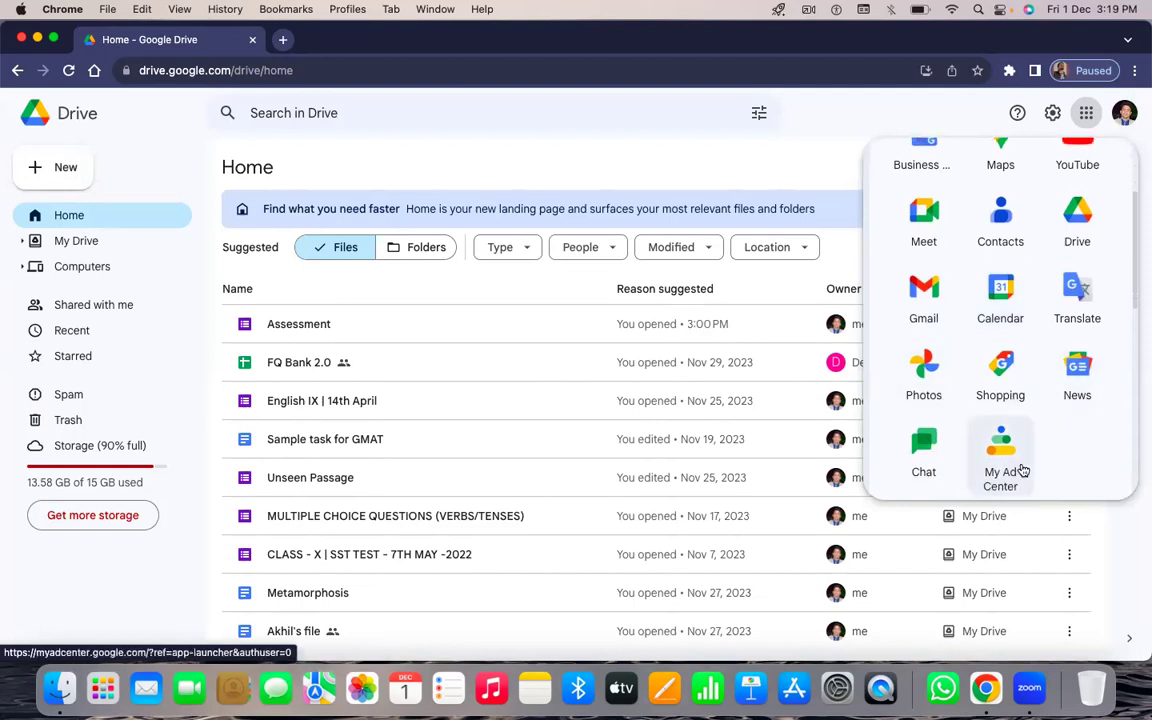
scroll(910, 347, up, 3)
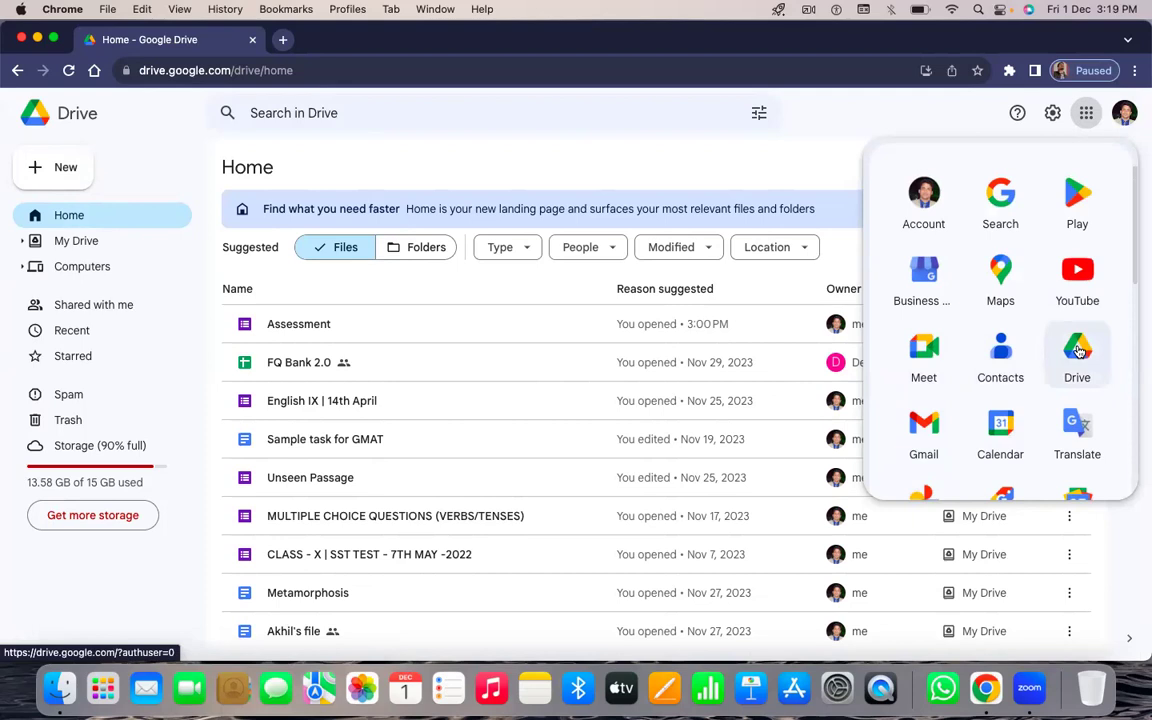
scroll(1021, 342, down, 3)
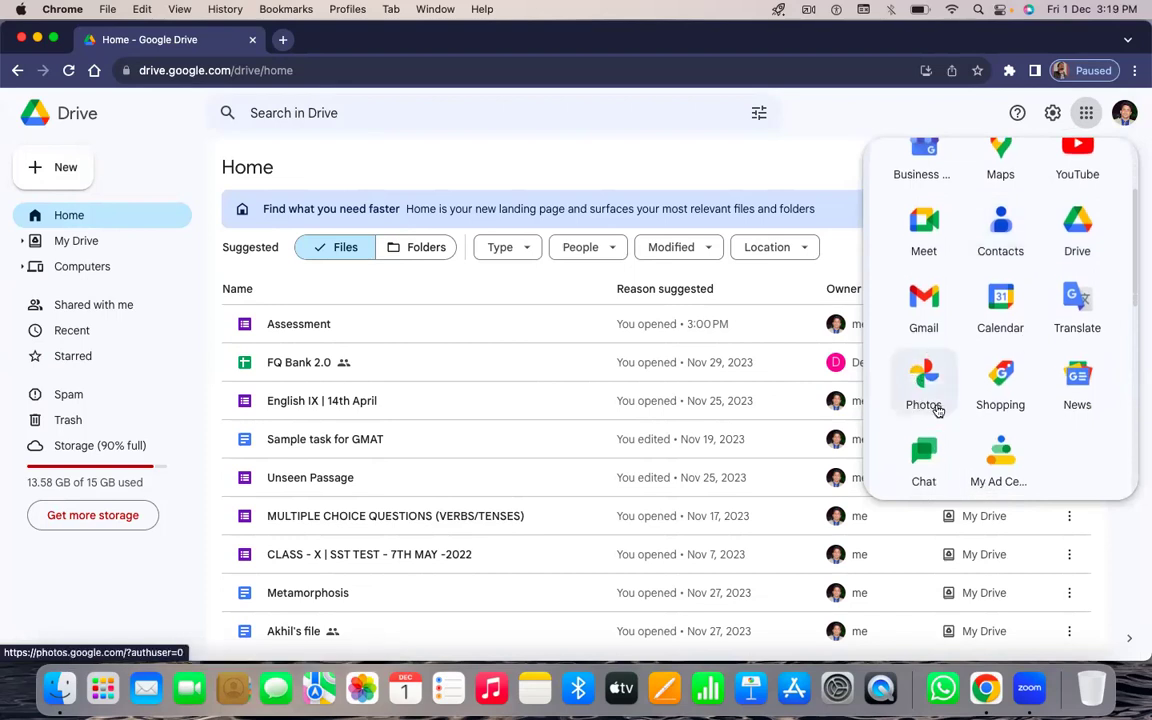
scroll(937, 410, up, 3)
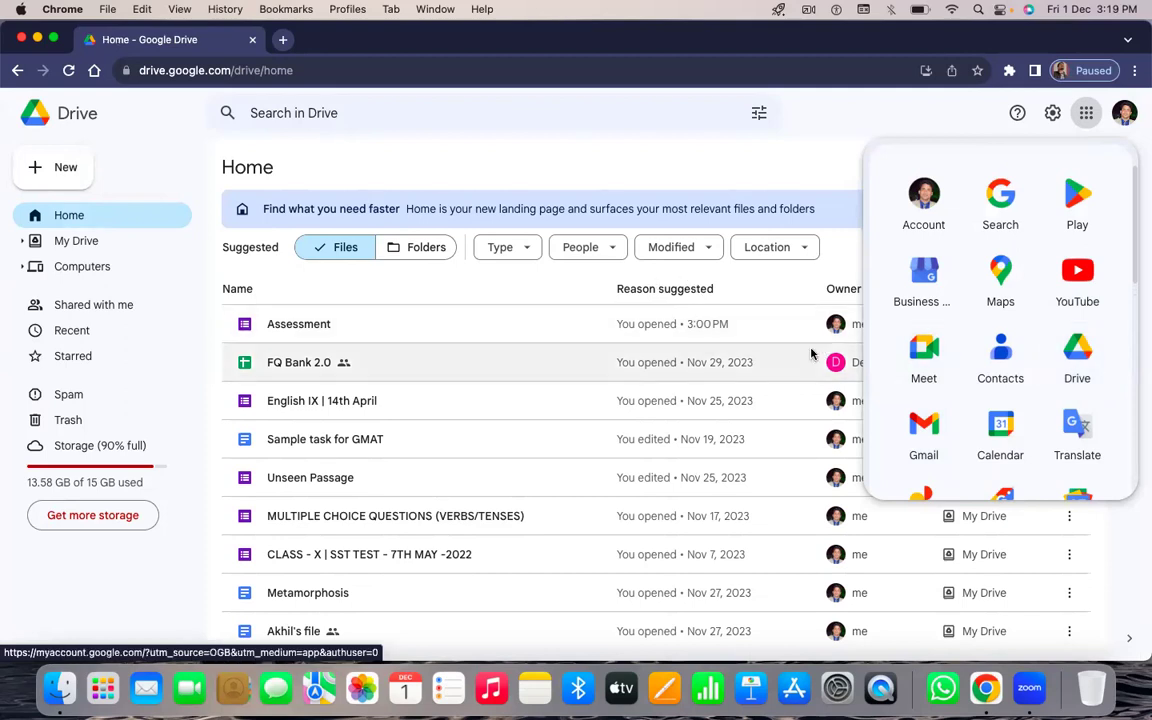
click(712, 173)
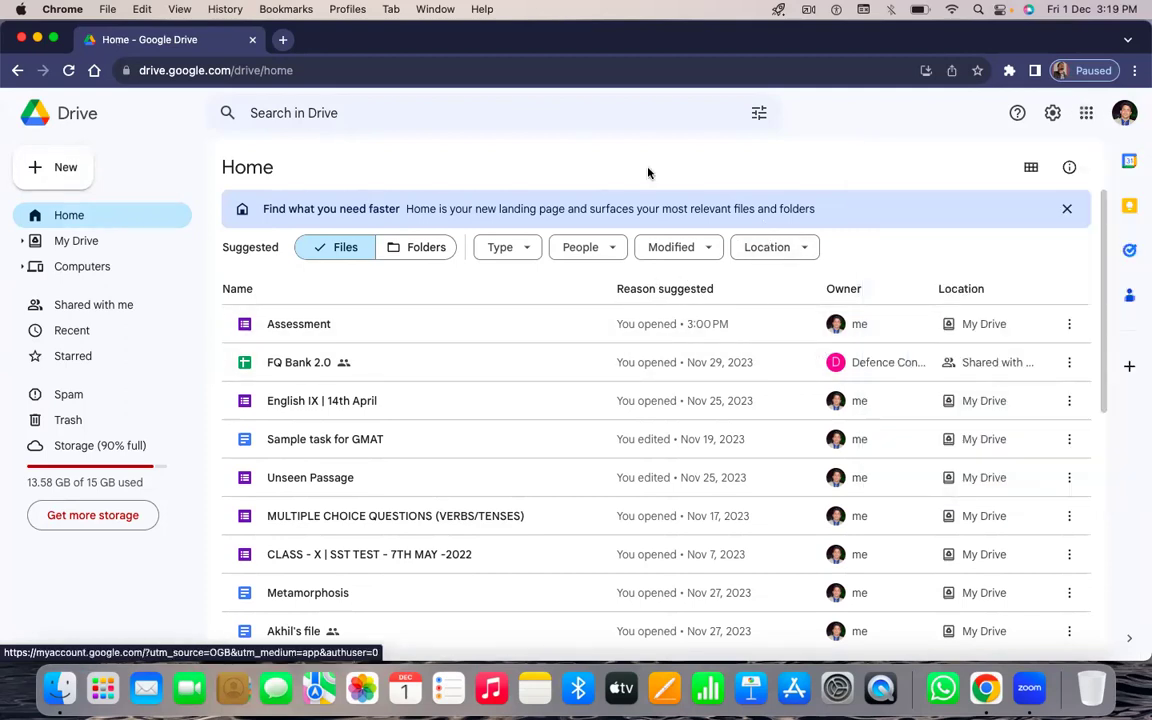
- Examine the kinds of files Drive can create and open the Google Forms template gallery
click(64, 167)
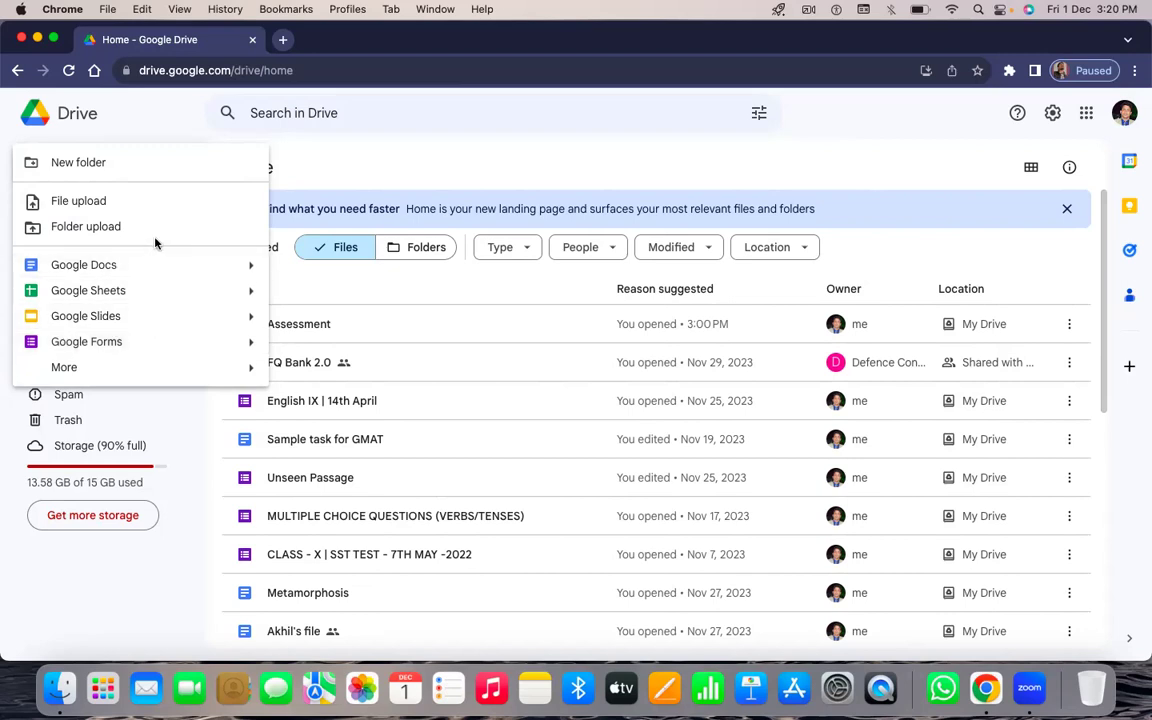
click(185, 107)
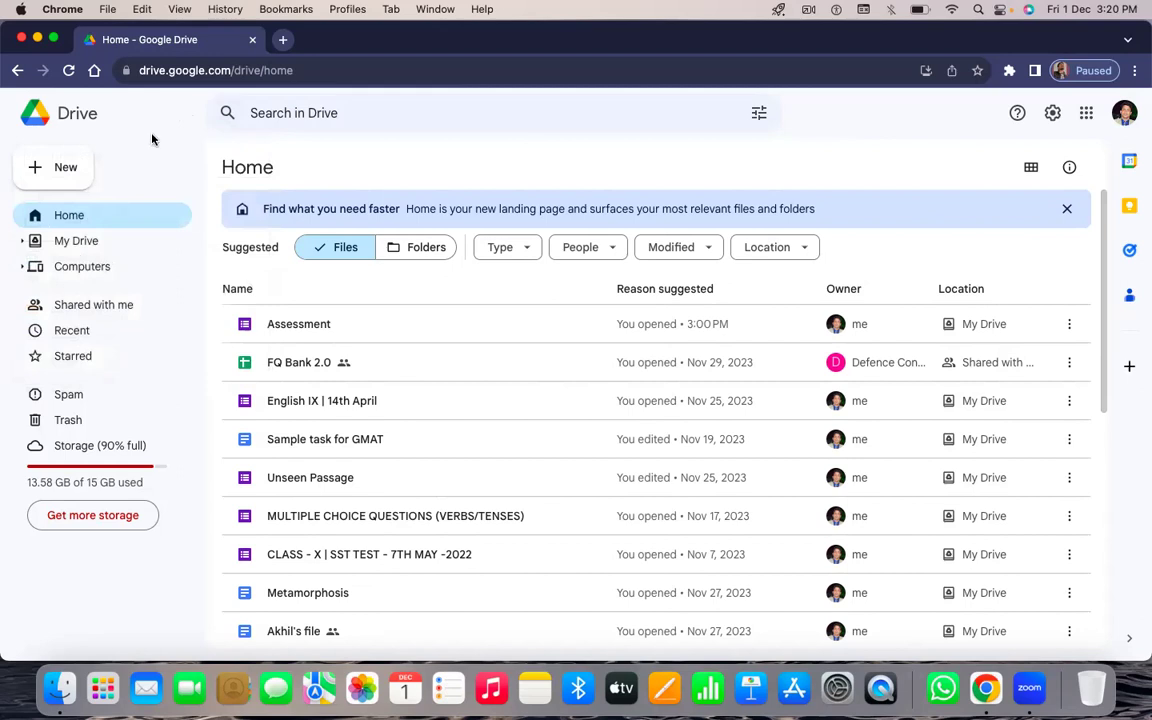
click(70, 178)
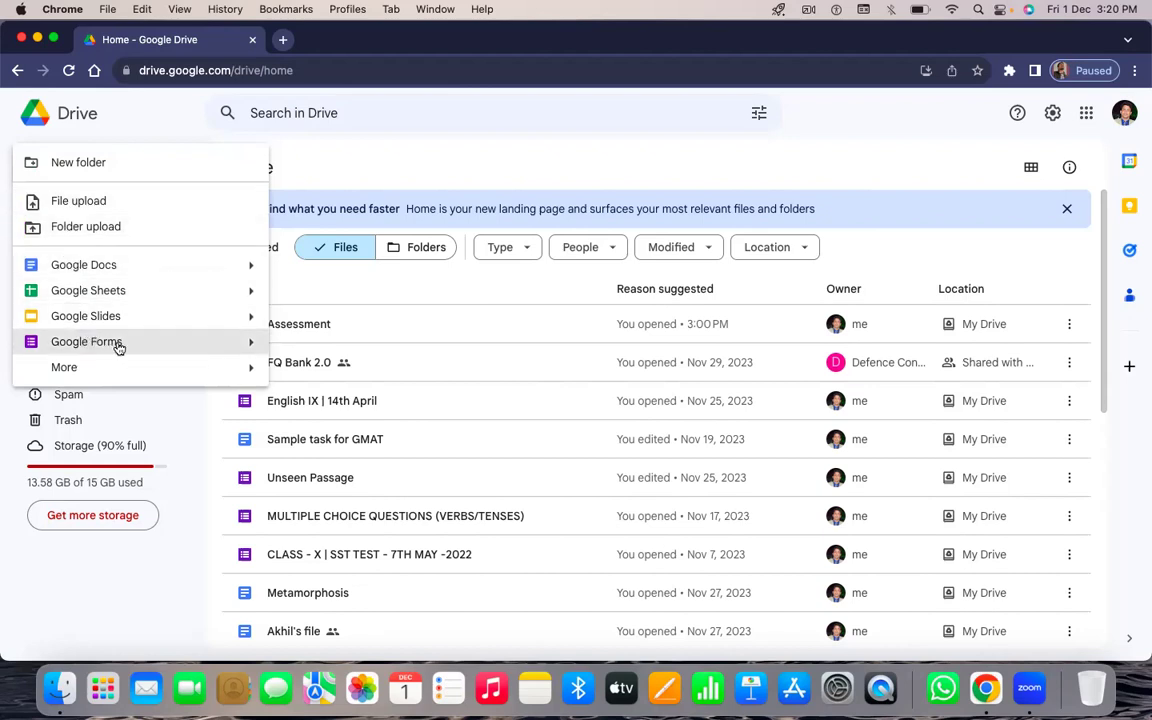
mouse_move(256, 343)
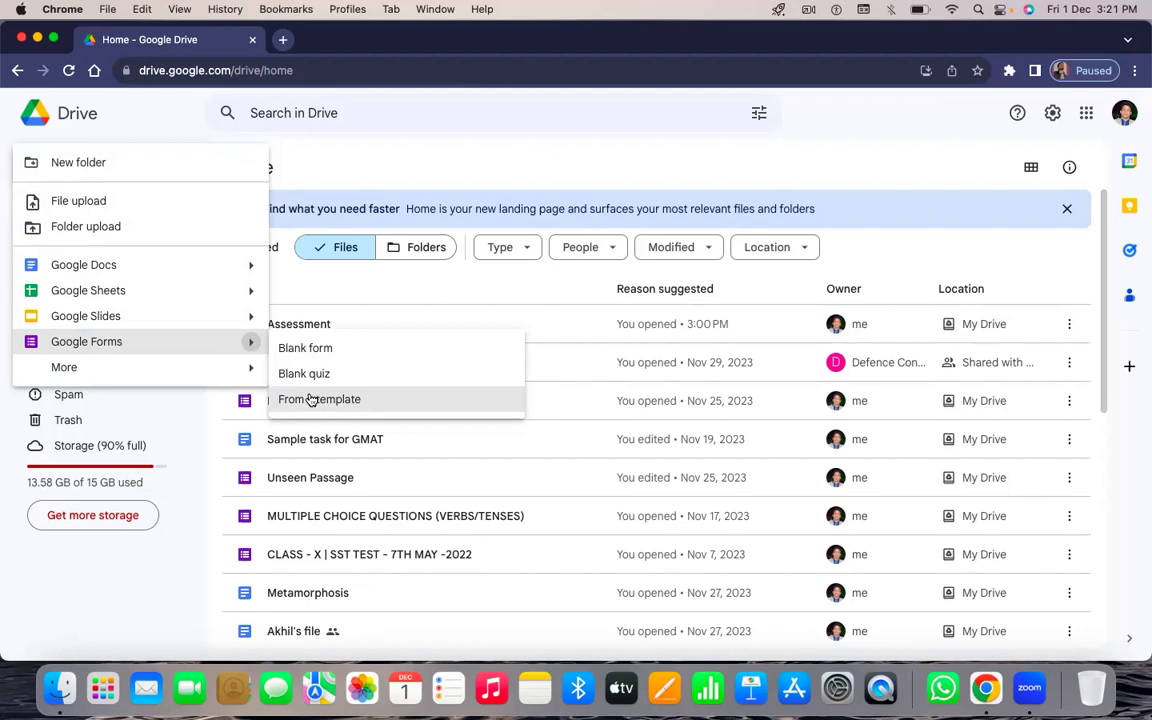
click(312, 399)
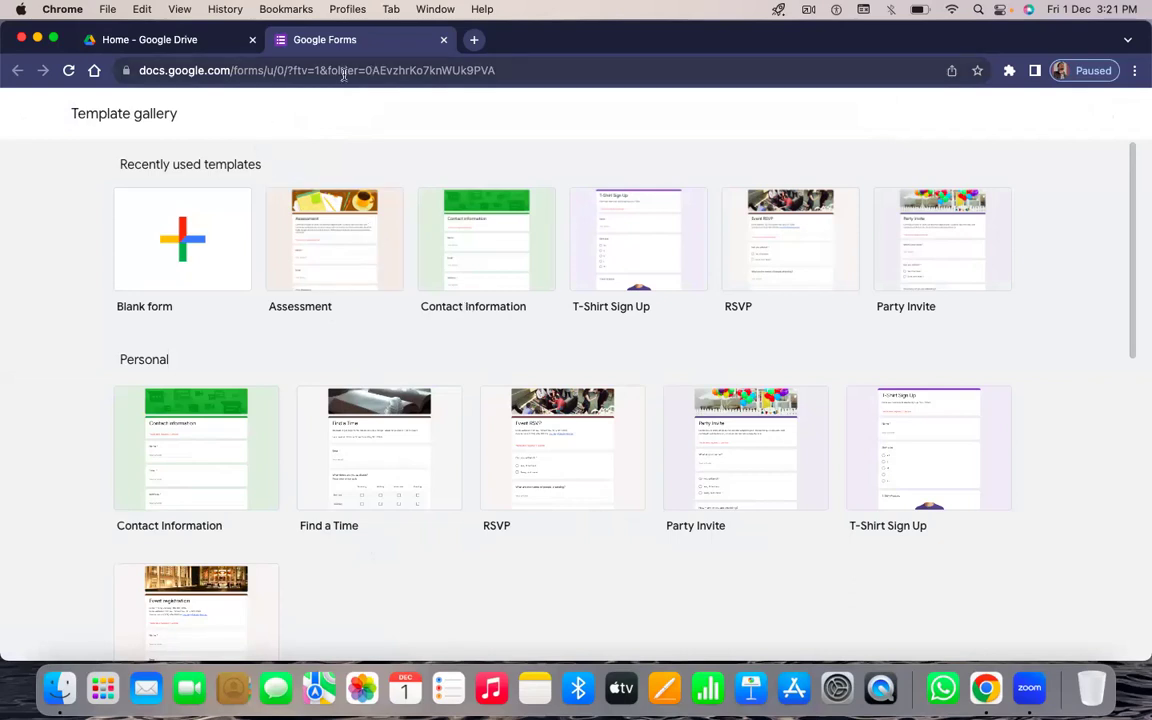
- Return to Google Drive and create a new blank Google Form
click(155, 40)
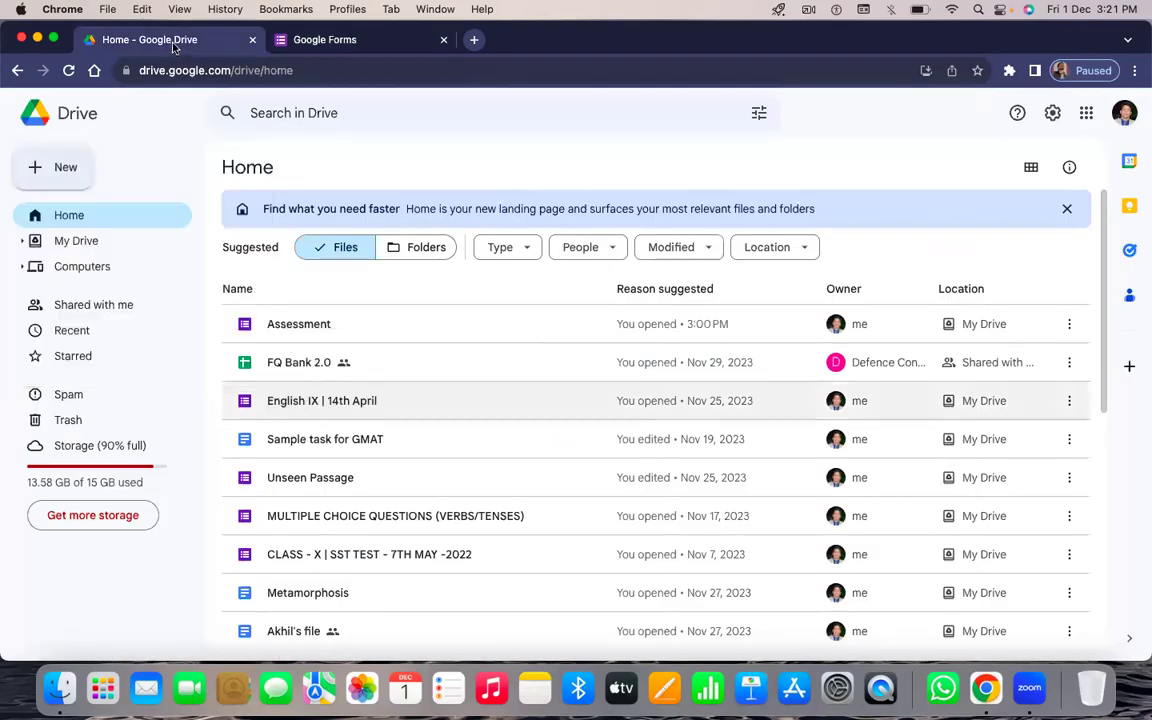
click(66, 171)
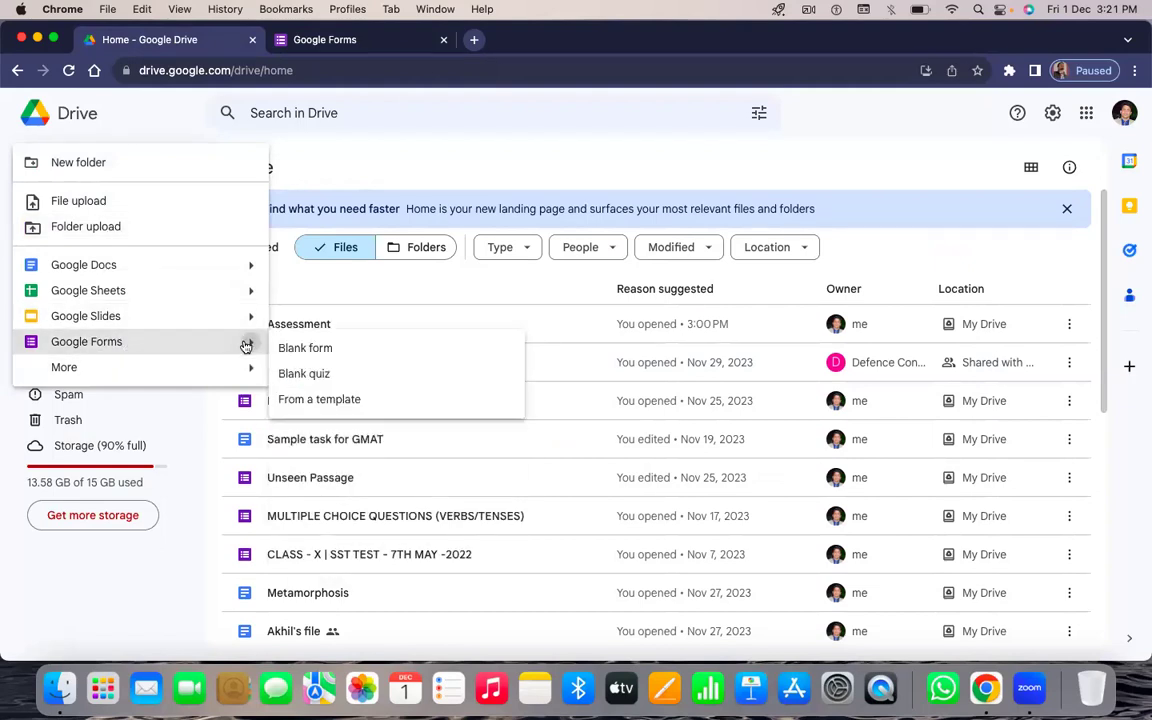
click(337, 352)
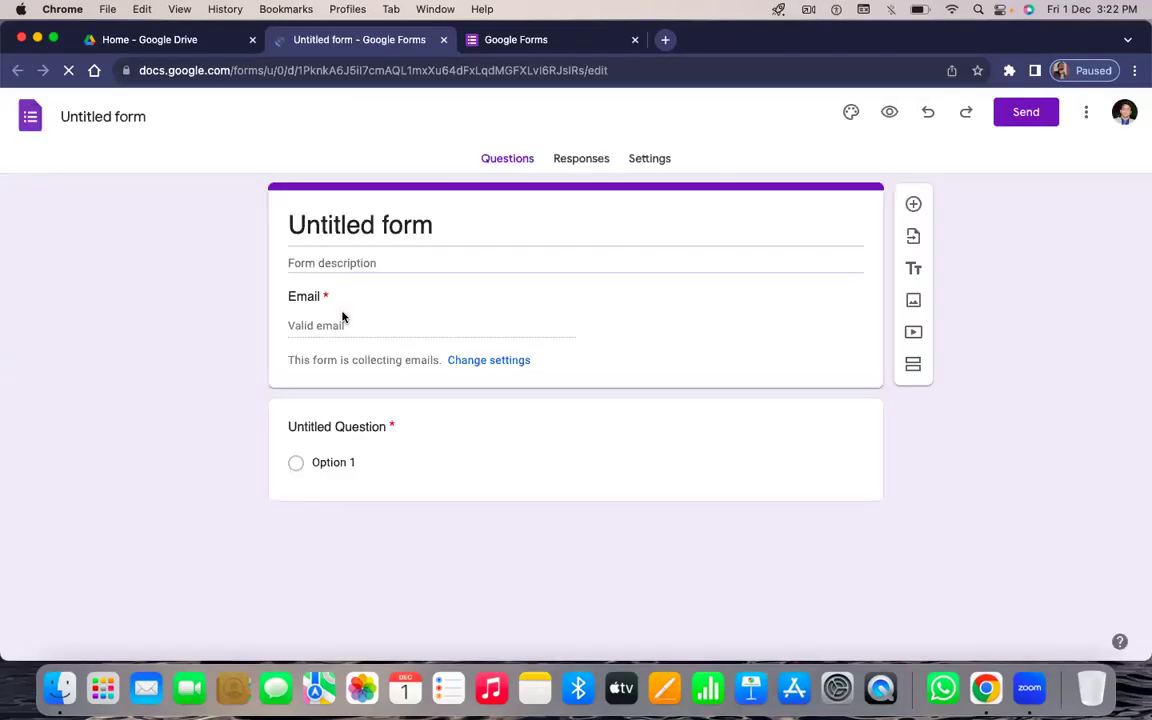
click(414, 224)
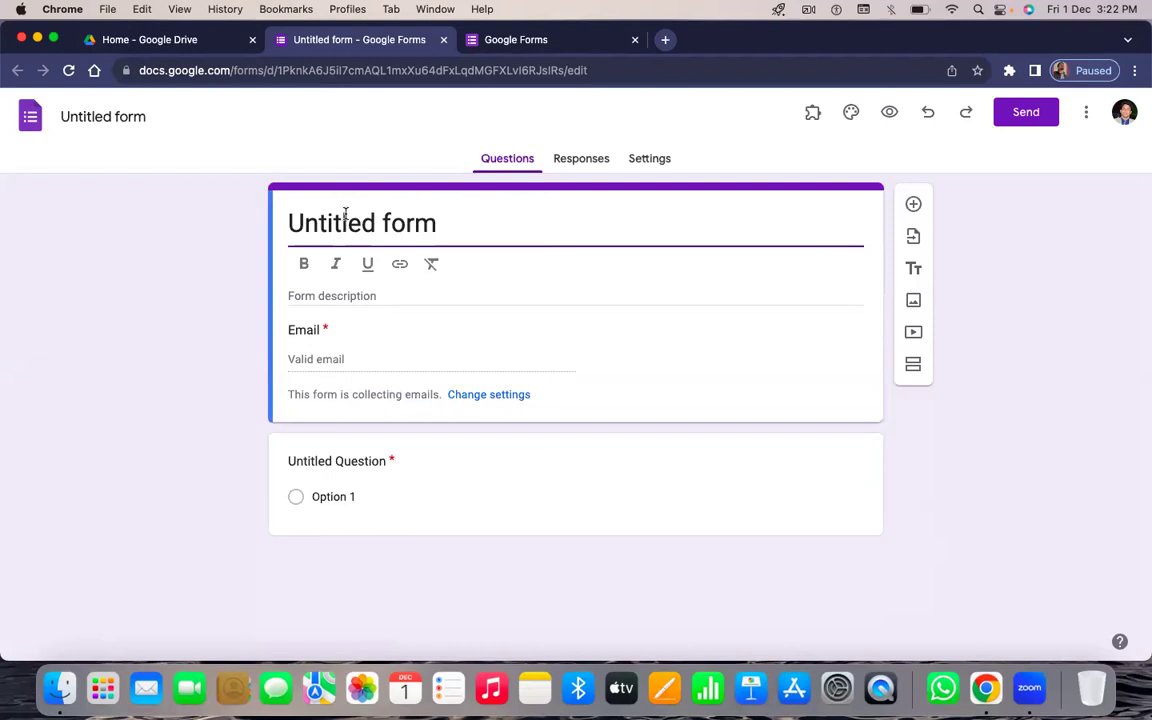
key(BackSpace)
key(BackSpace)
key(BackSpace)
key(BackSpace)
key(BackSpace)
key(BackSpace)
key(BackSpace)
key(BackSpace)
key(BackSpace)
key(BackSpace)
key(BackSpace)
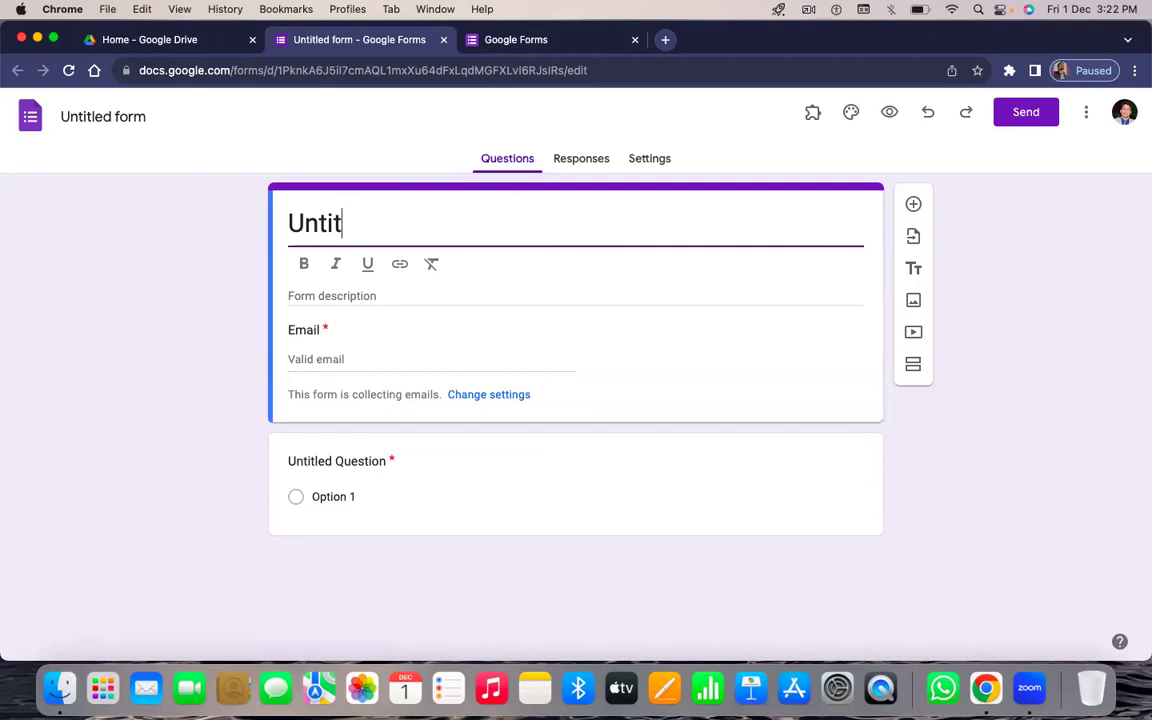
key(BackSpace)
key(BackSpace)
key(super+z)
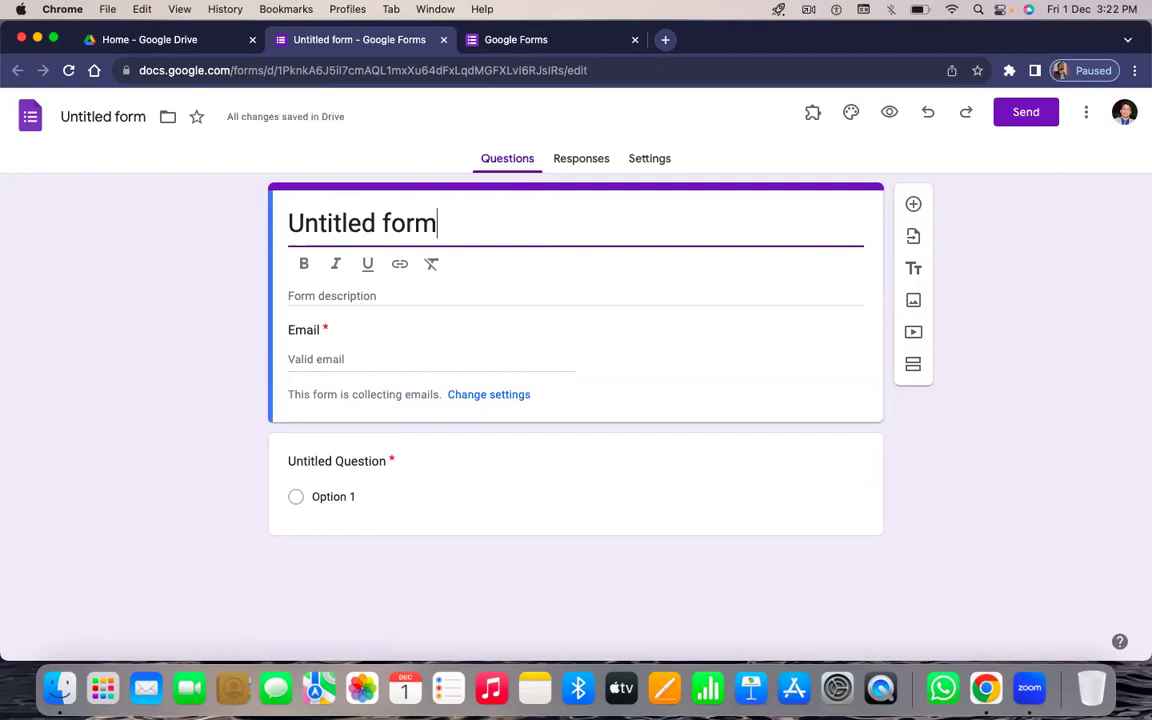
key(super+a)
text(Q)
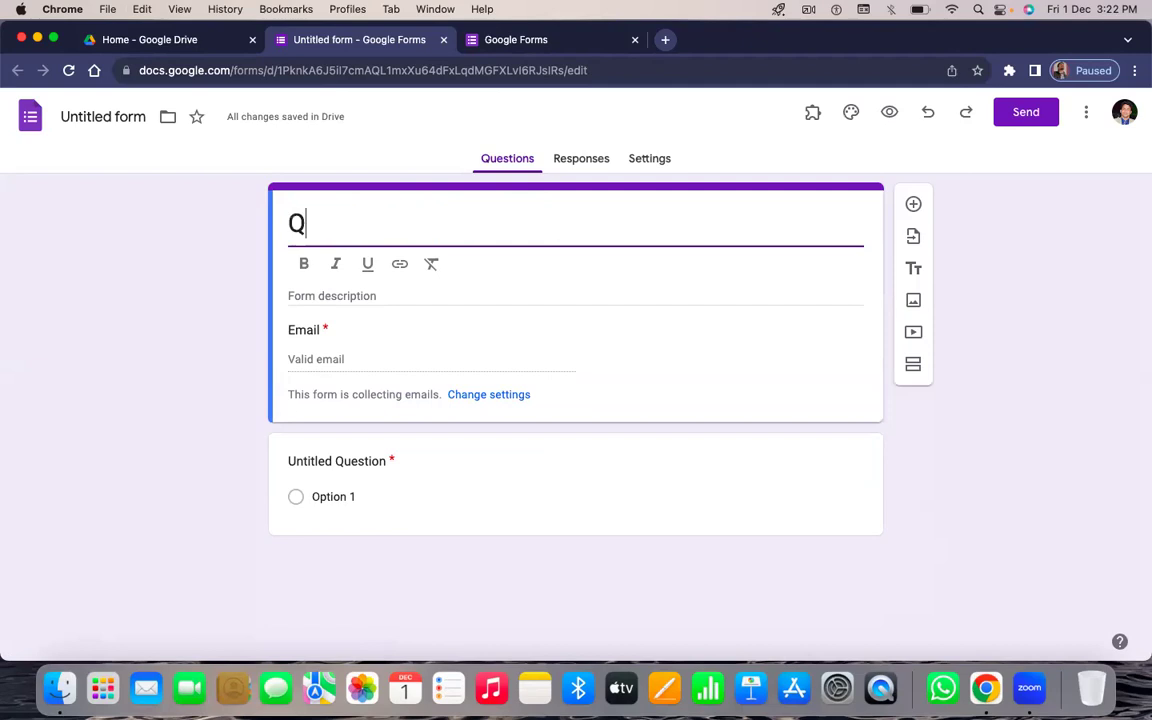
key(BackSpace)
key(super+z)
text(A)
key(BackSpace)
key(BackSpace)
key(BackSpace)
key(BackSpace)
key(BackSpace)
key(BackSpace)
key(BackSpace)
key(BackSpace)
key(BackSpace)
key(BackSpace)
key(BackSpace)
key(BackSpace)
key(BackSpace)
key(BackSpace)
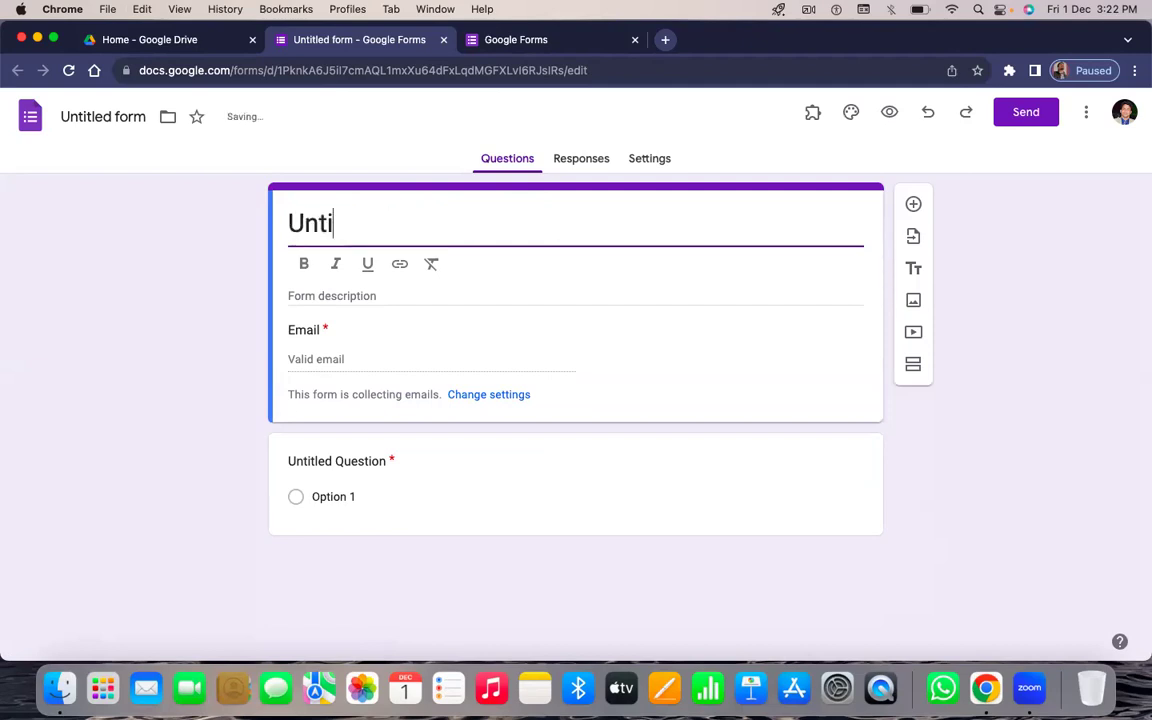
key(super+z)
text(As)
key(BackSpace)
key(BackSpace)
key(BackSpace)
key(BackSpace)
key(BackSpace)
key(BackSpace)
key(BackSpace)
key(BackSpace)
key(BackSpace)
key(BackSpace)
key(BackSpace)
key(BackSpace)
key(BackSpace)
key(BackSpace)
key(BackSpace)
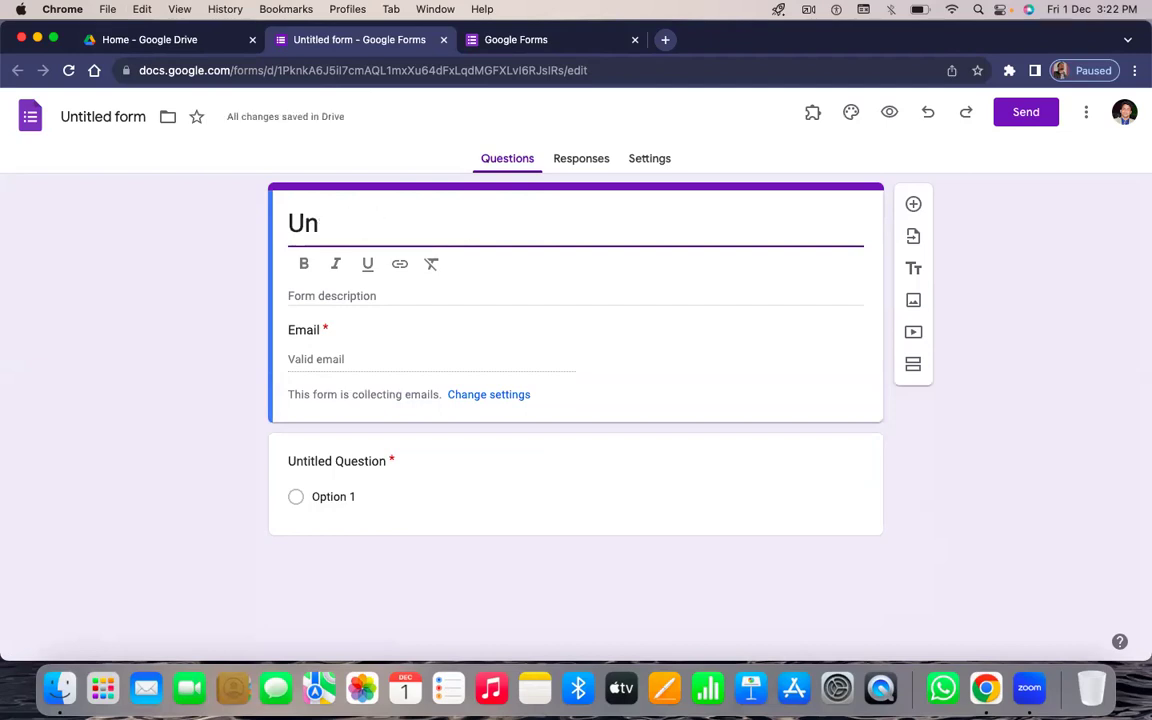
key(super+z)
- Replace the default form title with "Assessment" and give the form file the same name
text(Assessment)
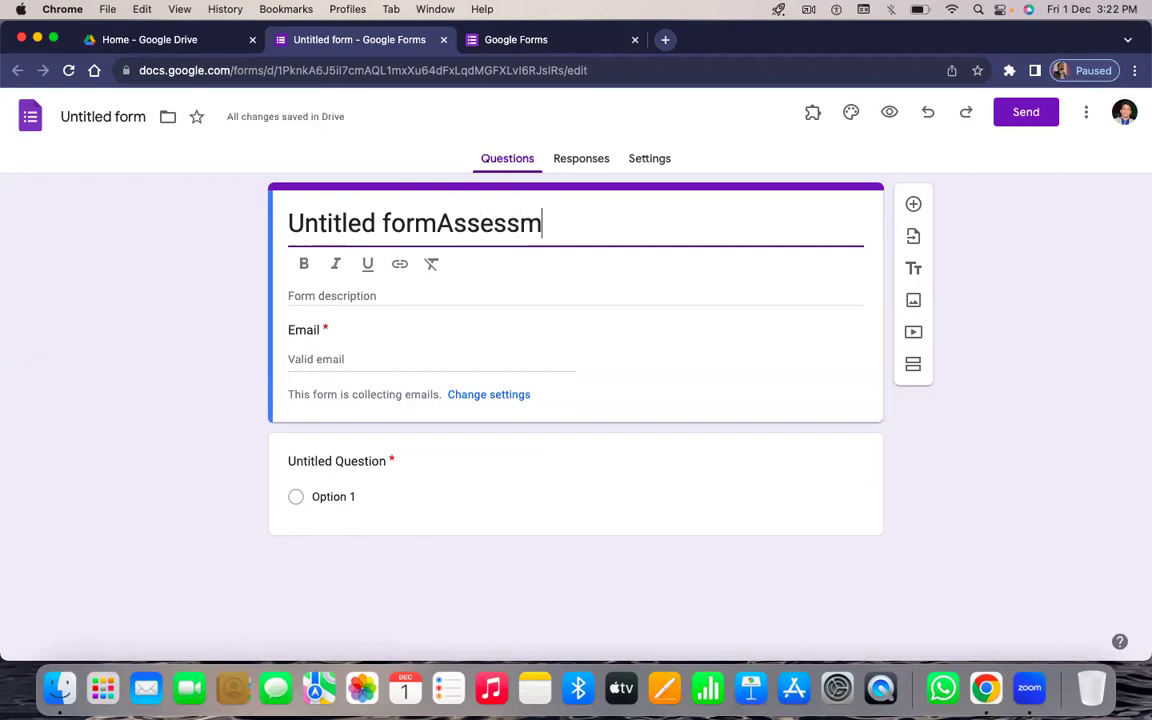
click(437, 222)
key(BackSpace)
key(BackSpace)
key(BackSpace)
key(BackSpace)
key(BackSpace)
key(BackSpace)
key(BackSpace)
key(BackSpace)
key(BackSpace)
key(BackSpace)
key(BackSpace)
key(BackSpace)
key(BackSpace)
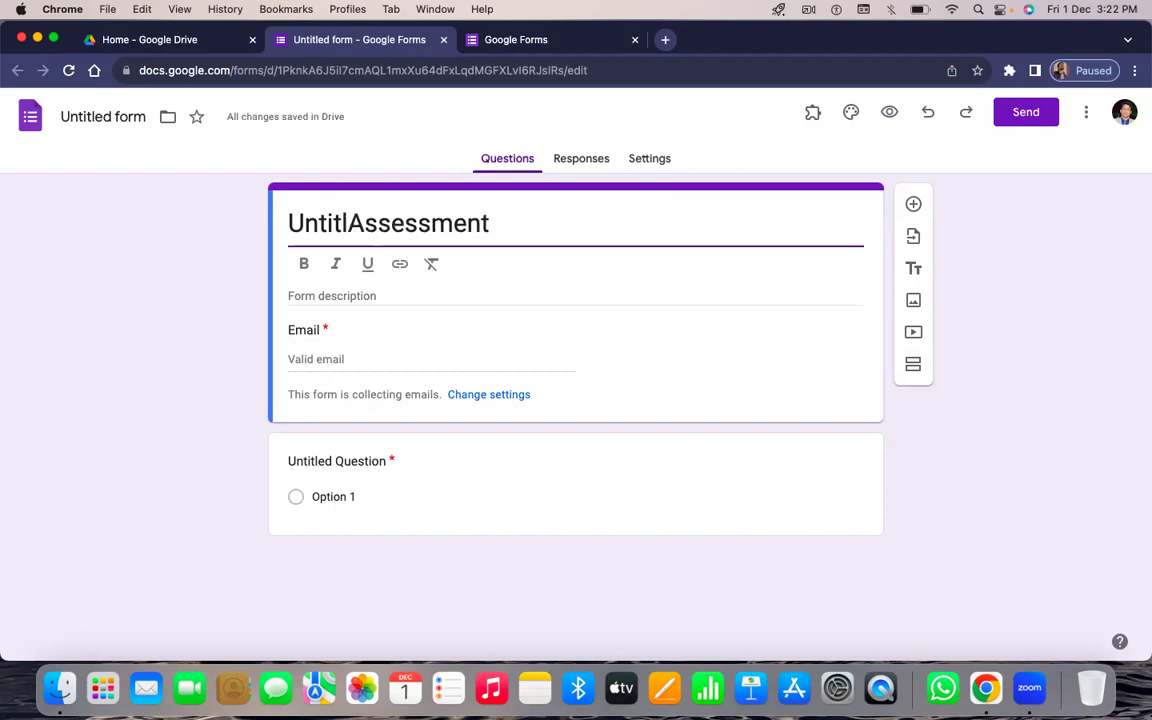
click(480, 211)
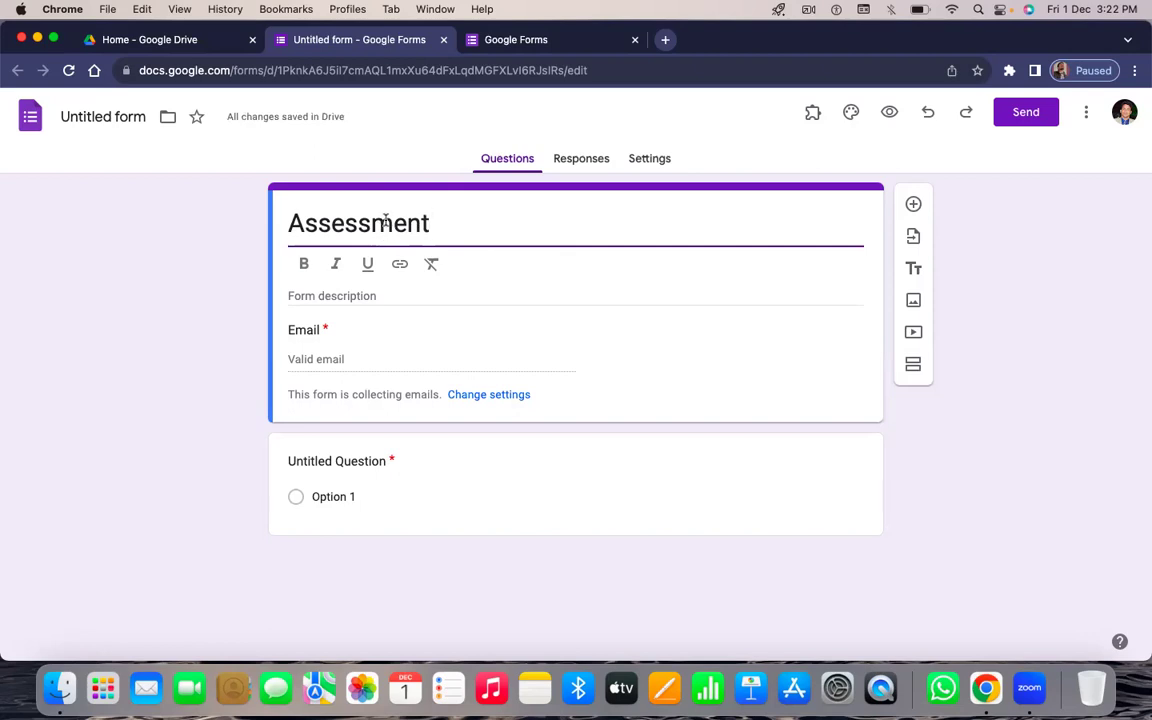
click(127, 116)
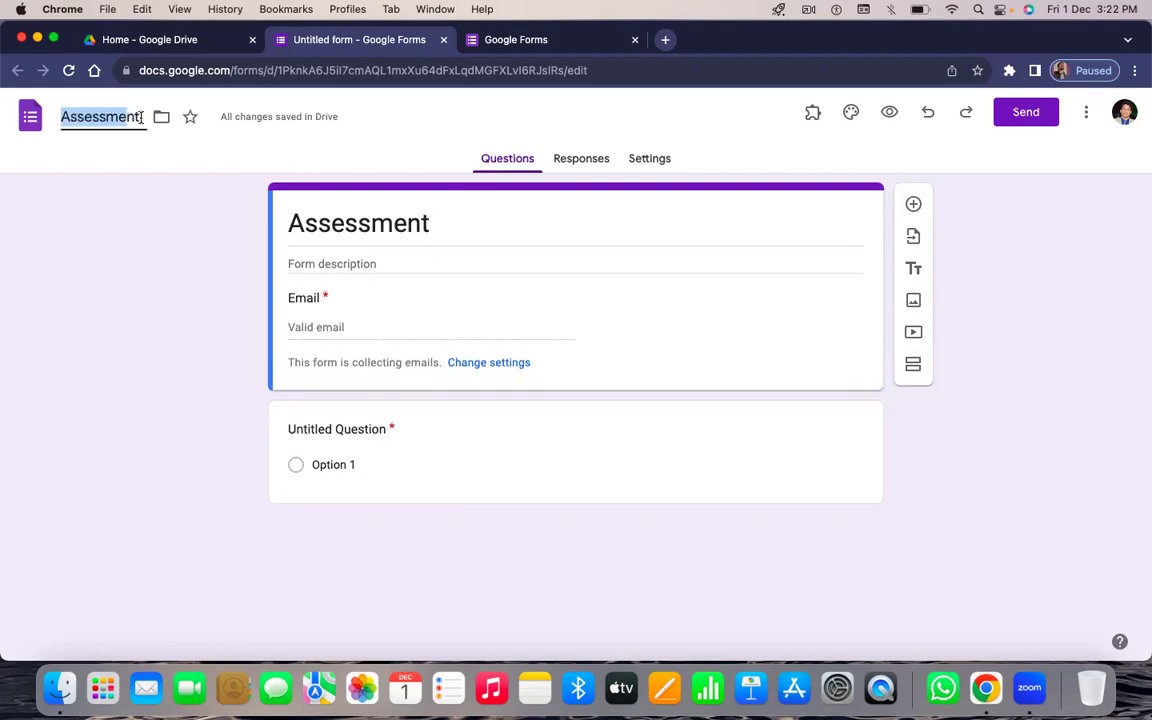
click(128, 113)
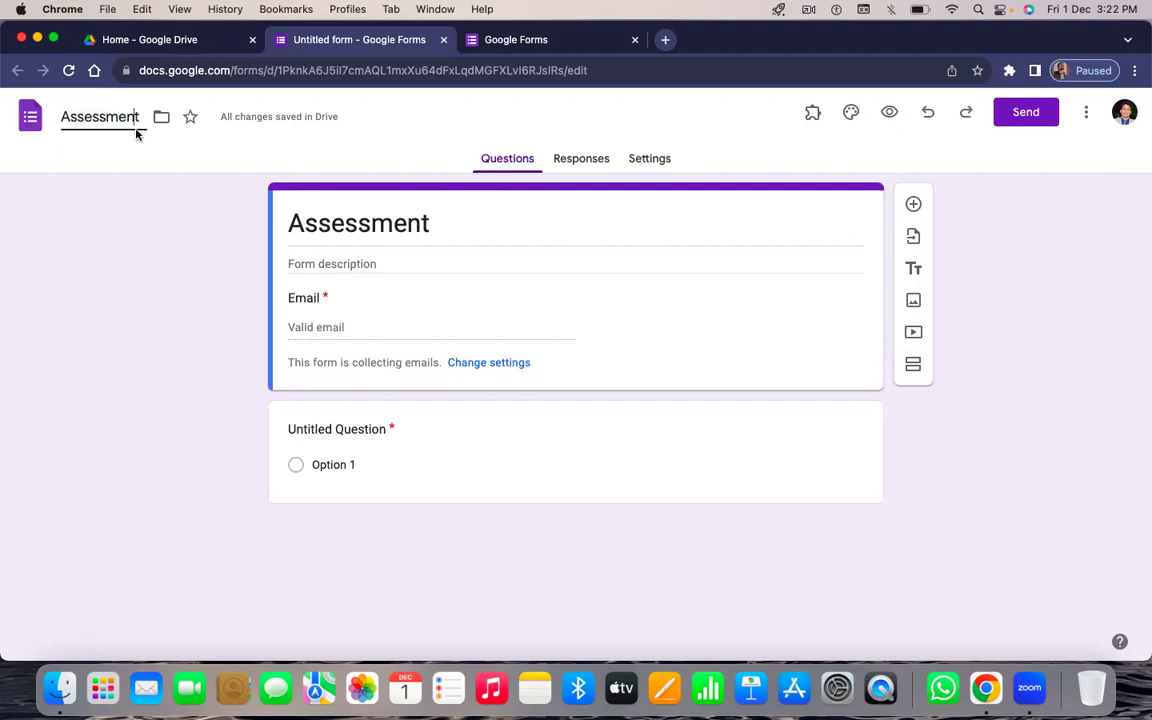
- Enter the form description "The page is made for the sake of Employees Assessment."
click(327, 262)
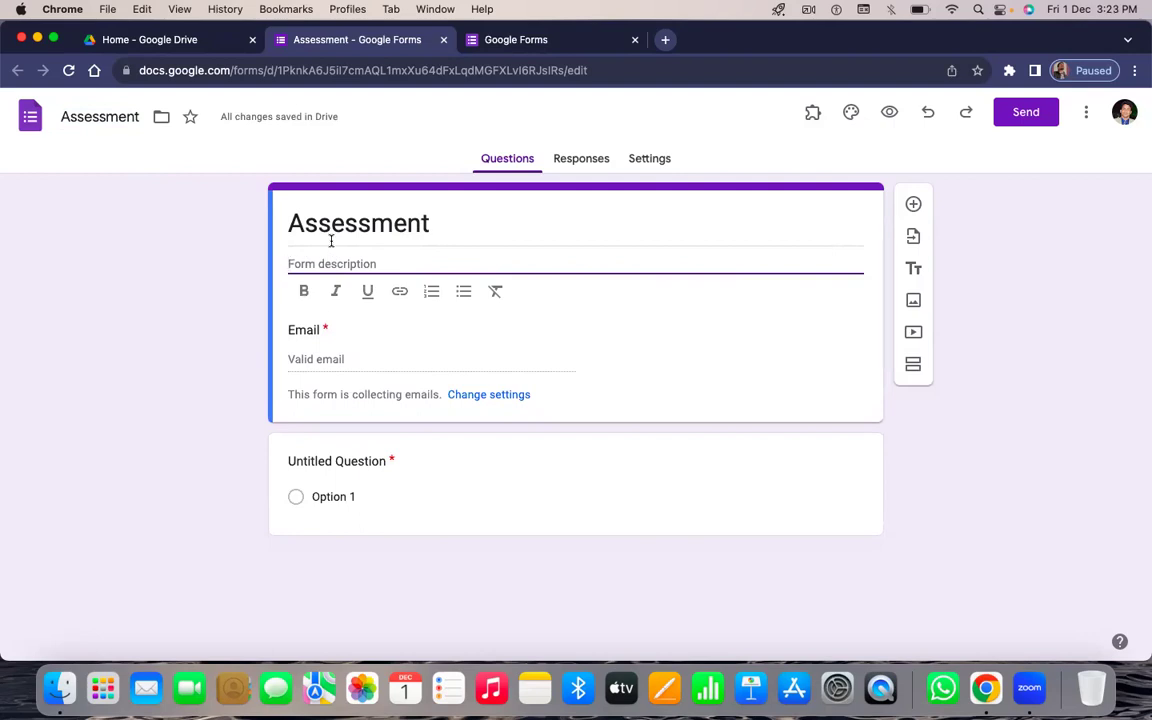
text(THehe )
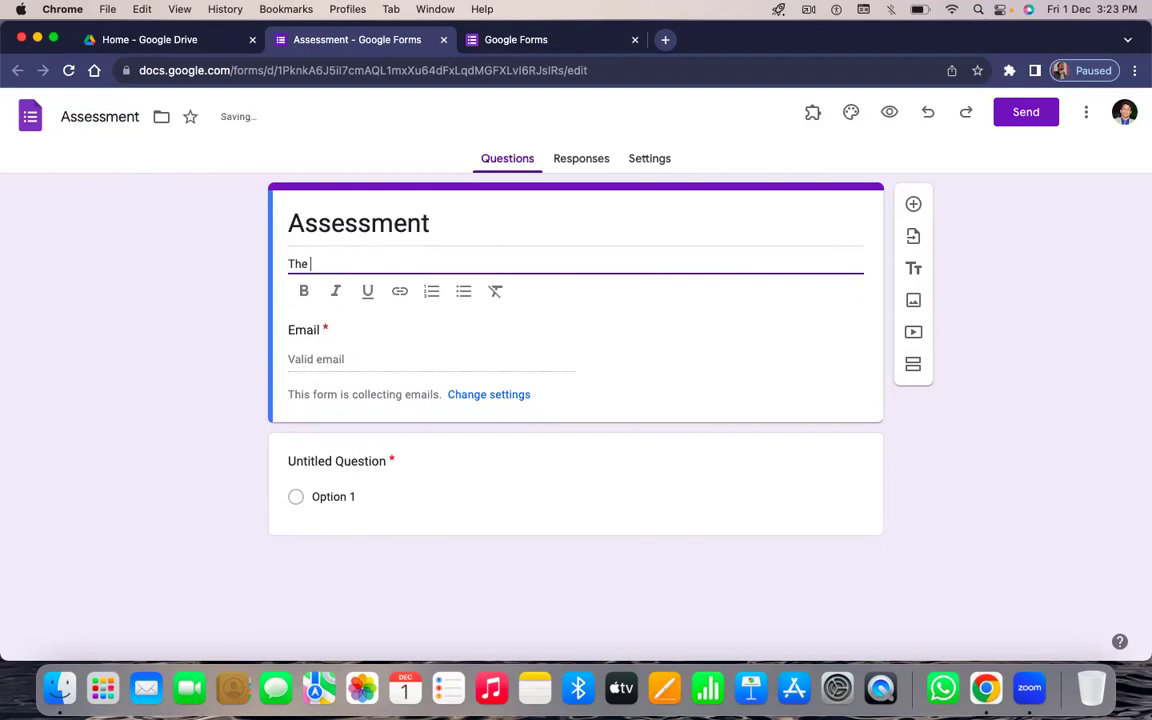
text(page is made for the sakke)
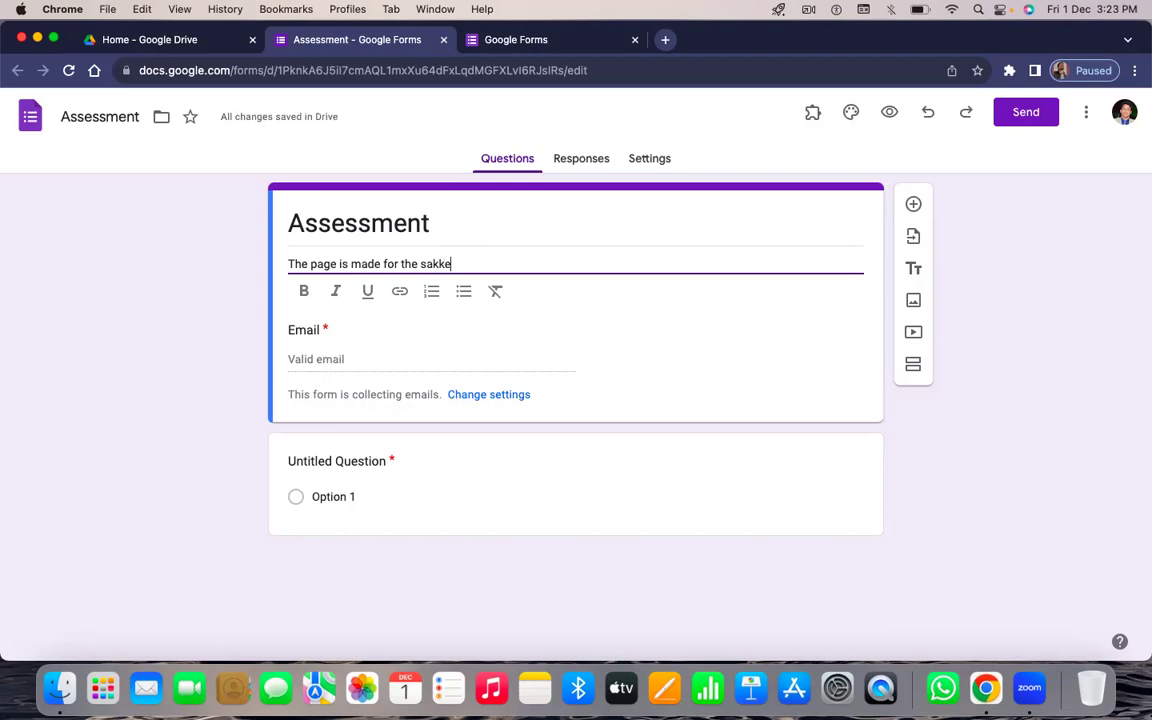
key(BackSpace)
key(BackSpace)
text(e of)
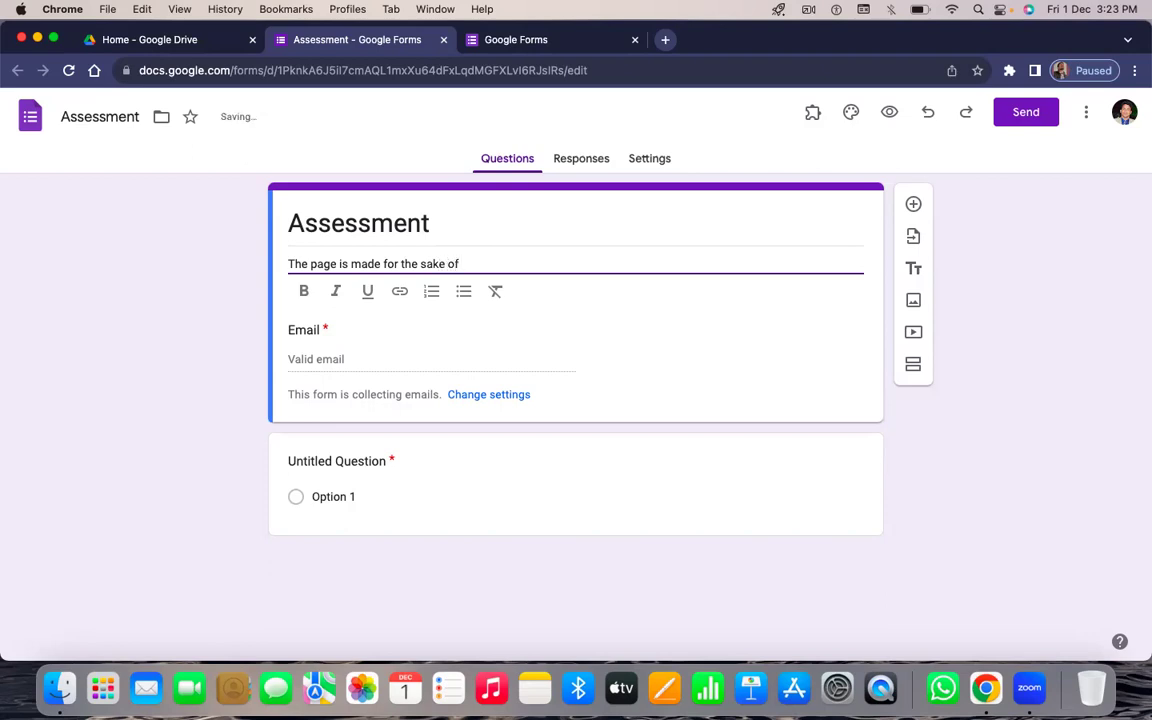
text( Employees Assessment.)
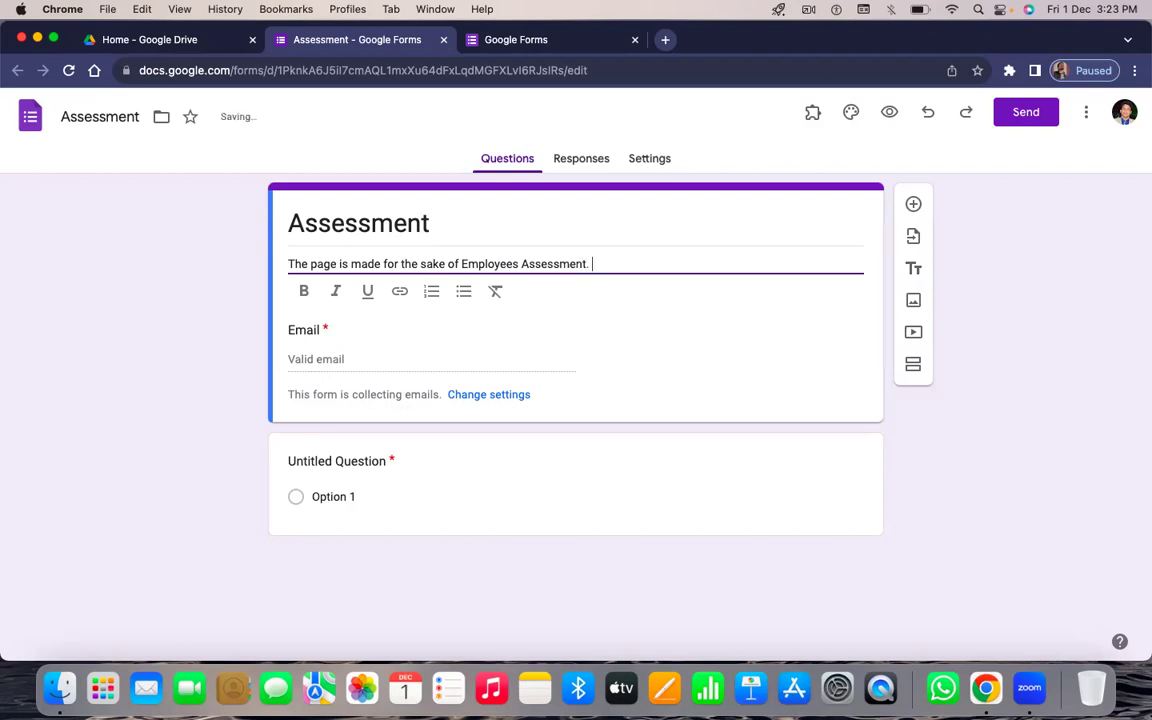
key(Return)
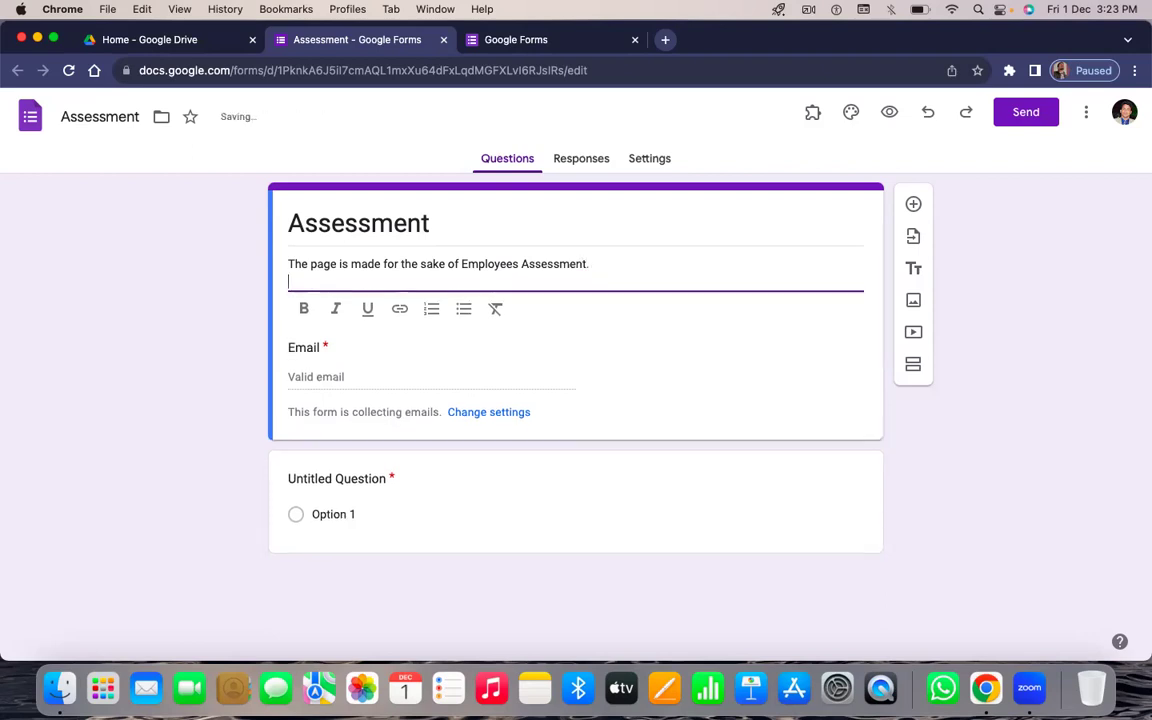
key(BackSpace)
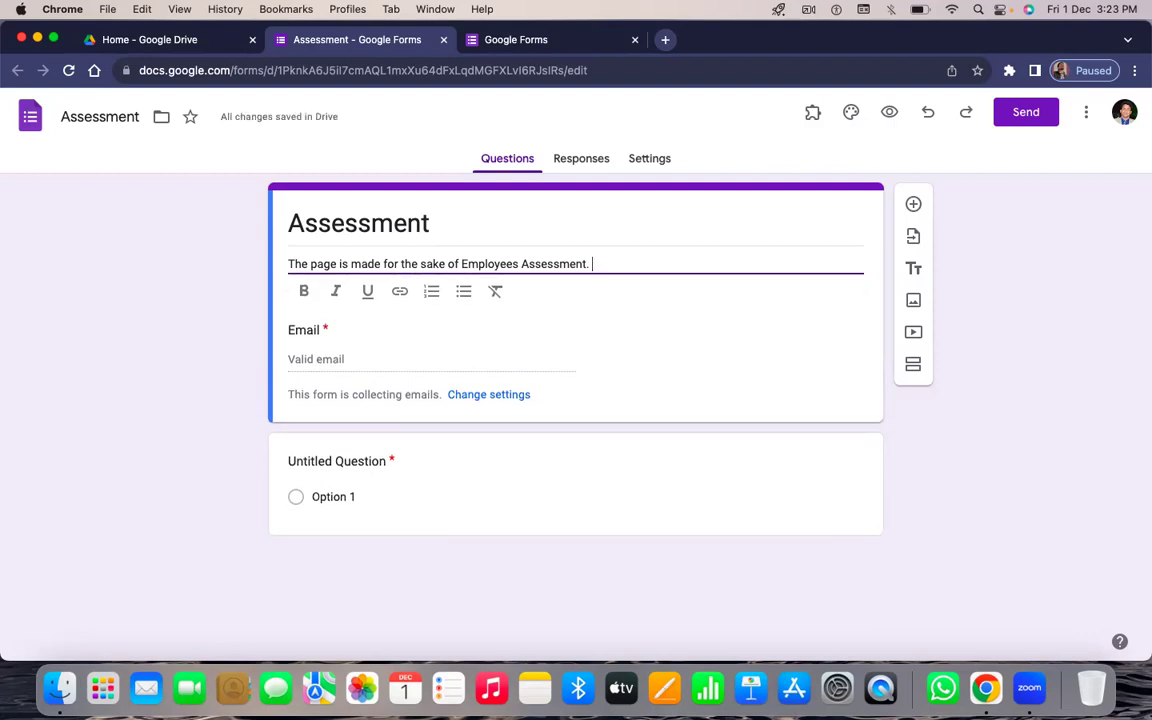
click(416, 363)
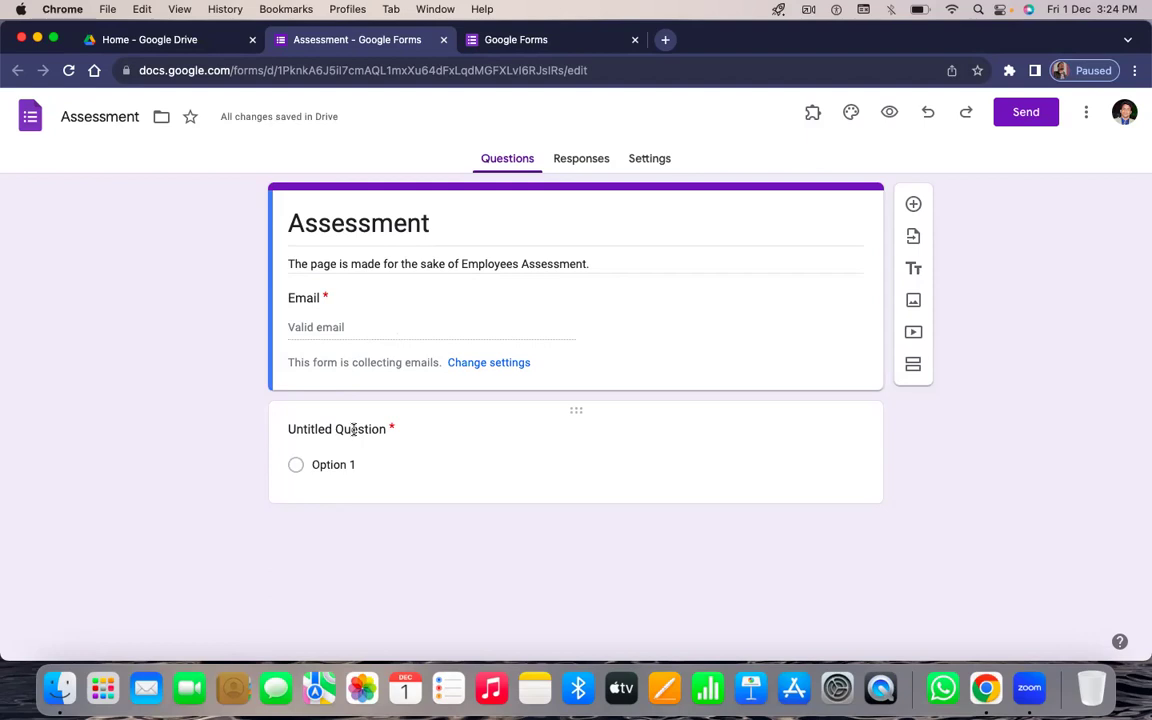
- Replace the untitled question's text with "How satisfy you are on your Employee Engagment?"
click(351, 424)
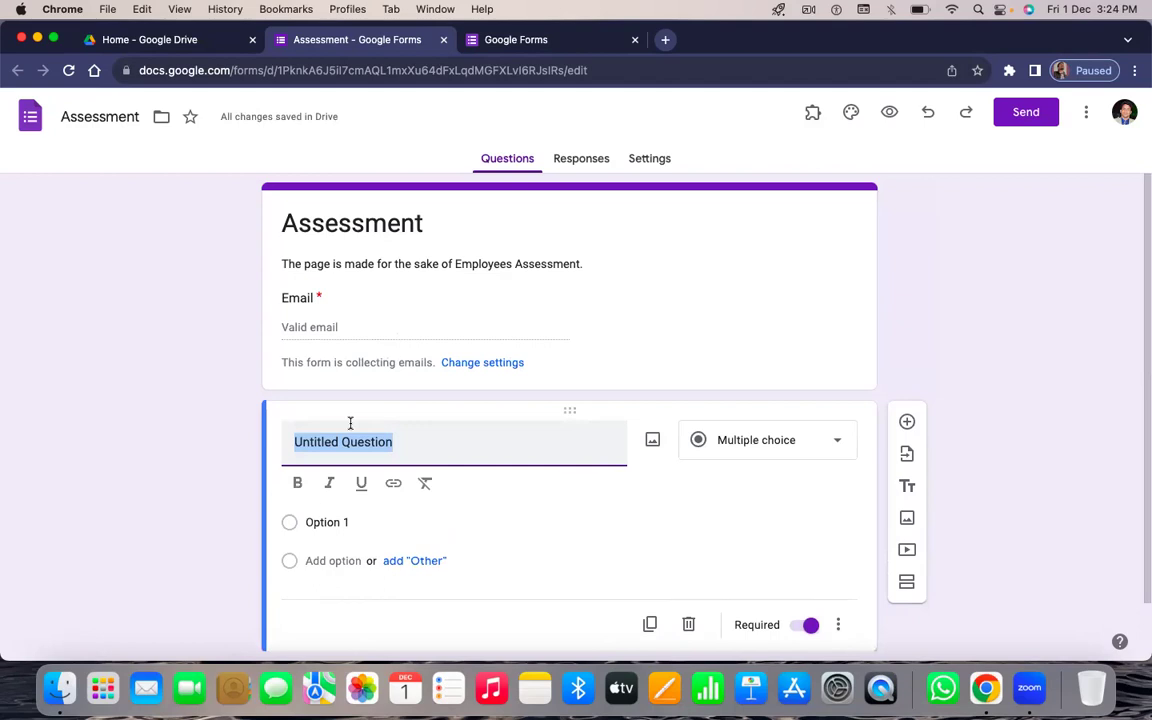
text(How satisfy you )
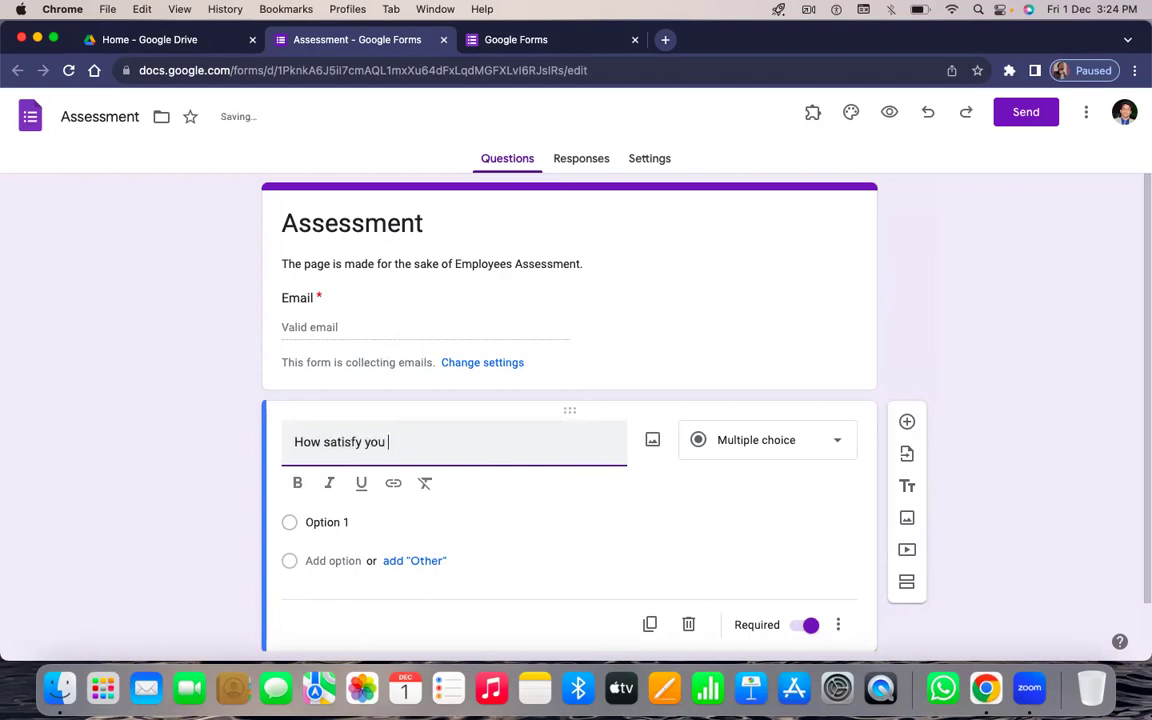
text(are on)
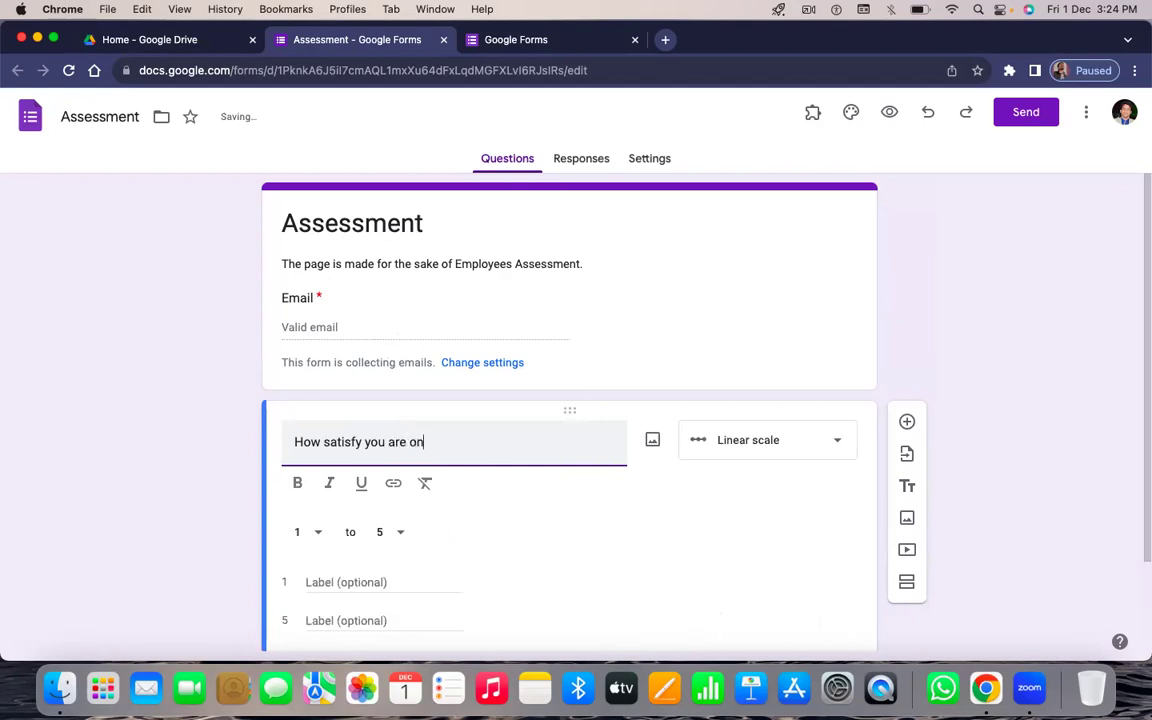
text( your)
text( Emp)
text(loye)
text(es )
text(En)
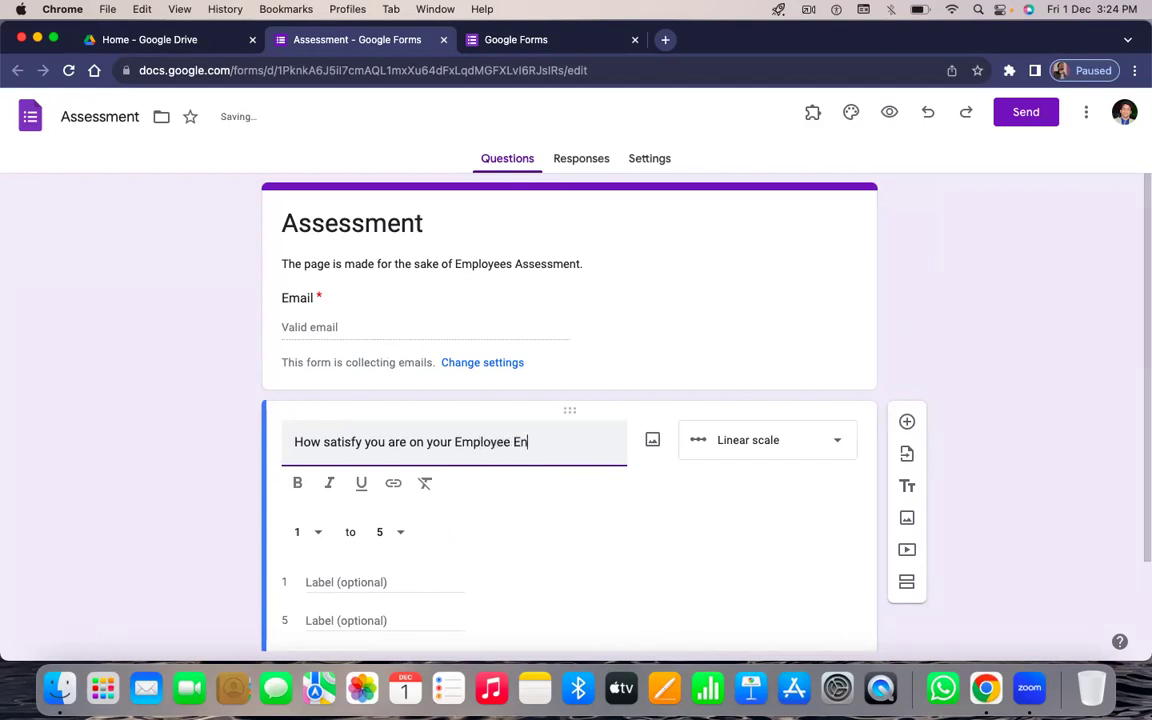
text(gagment)
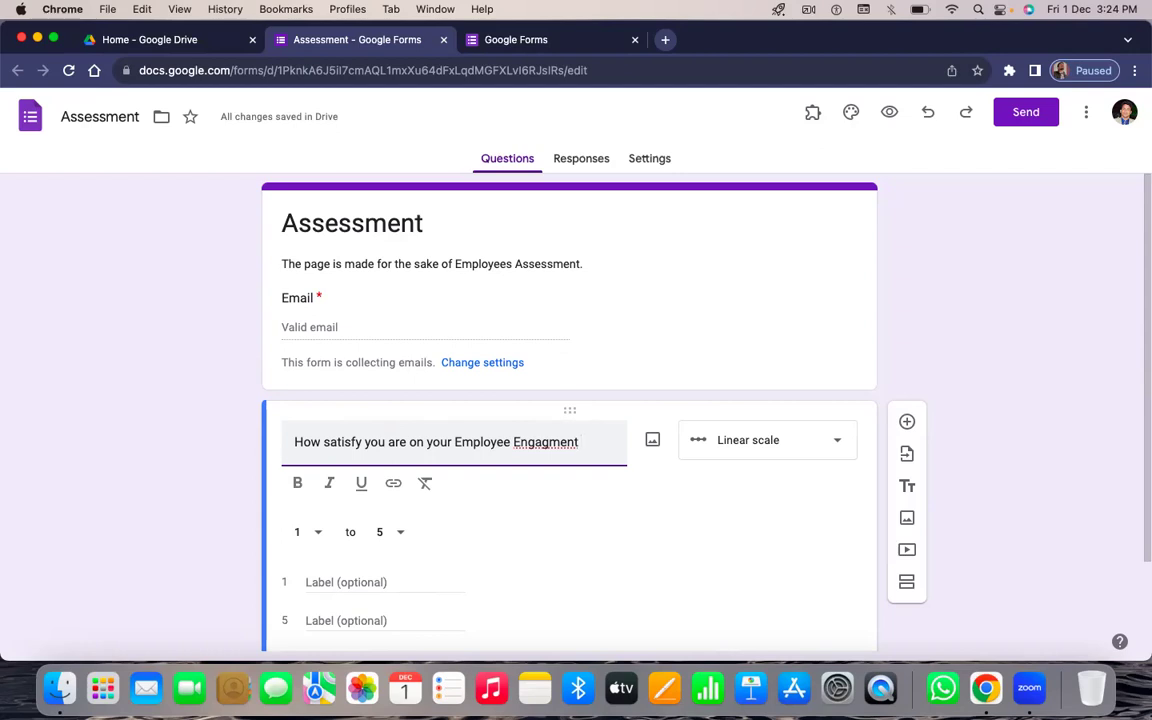
text(.)
key(BackSpace)
text(.)
key(BackSpace)
key(BackSpace)
- Label the linear scale's ends "good" for 1 and "bad" for 5
click(422, 582)
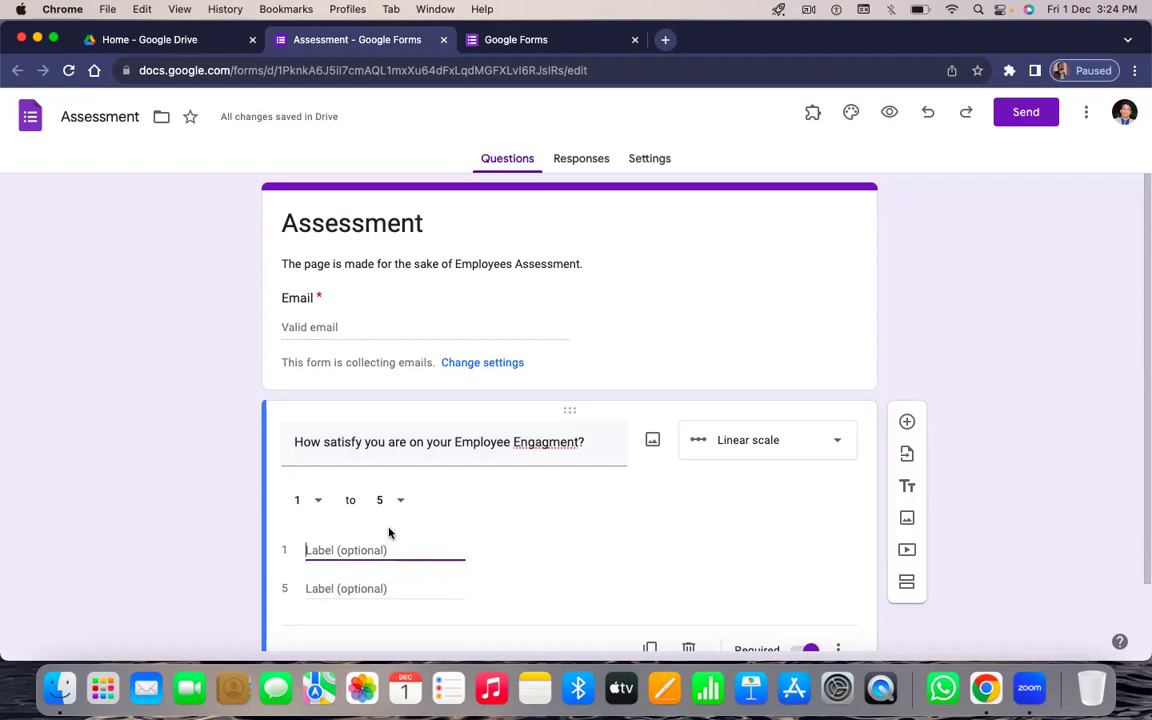
text(good)
key(Tab)
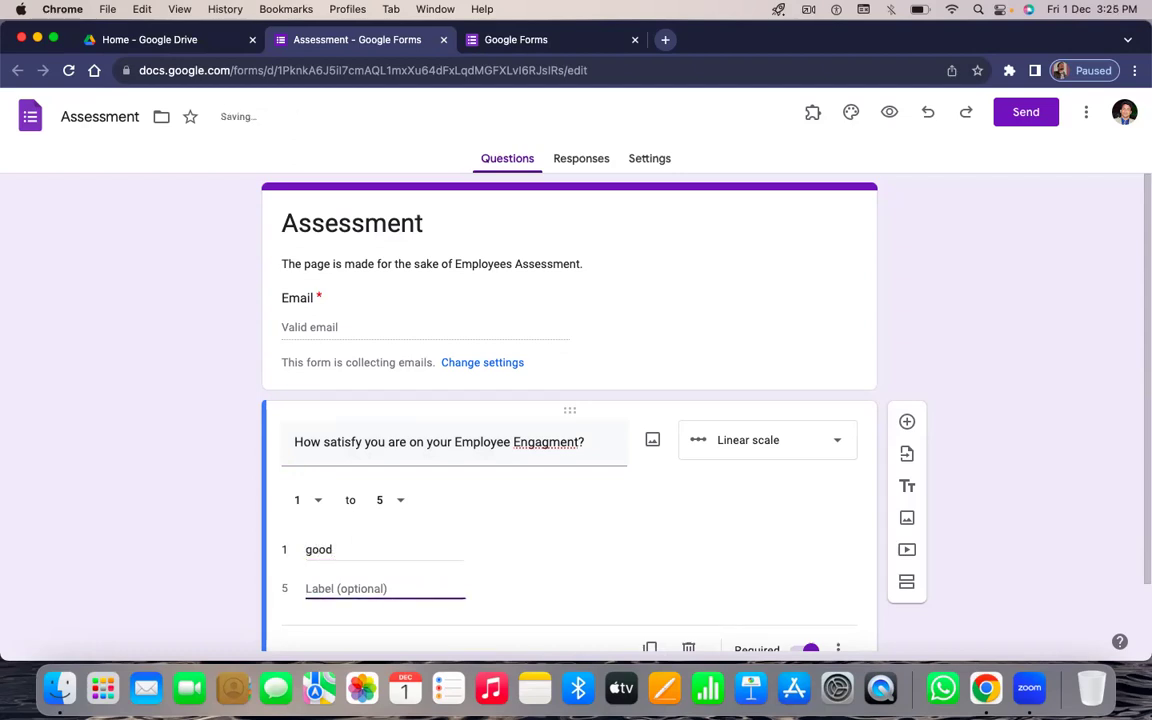
text(bad)
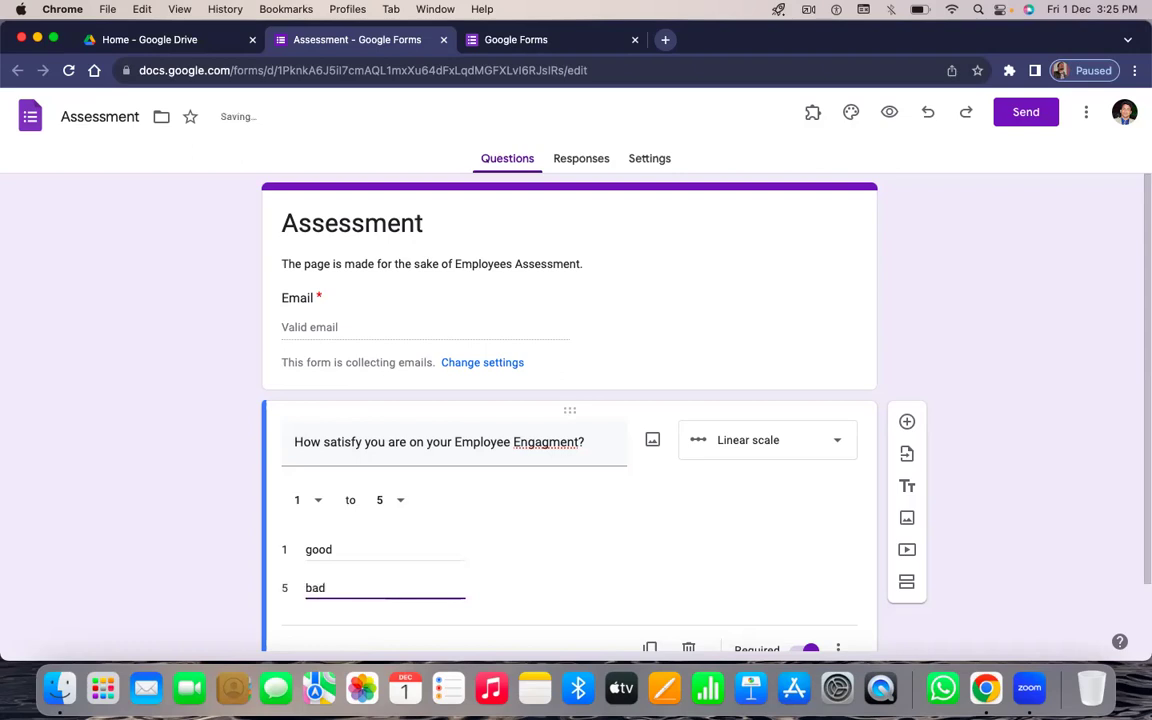
key(Tab)
double_click(353, 563)
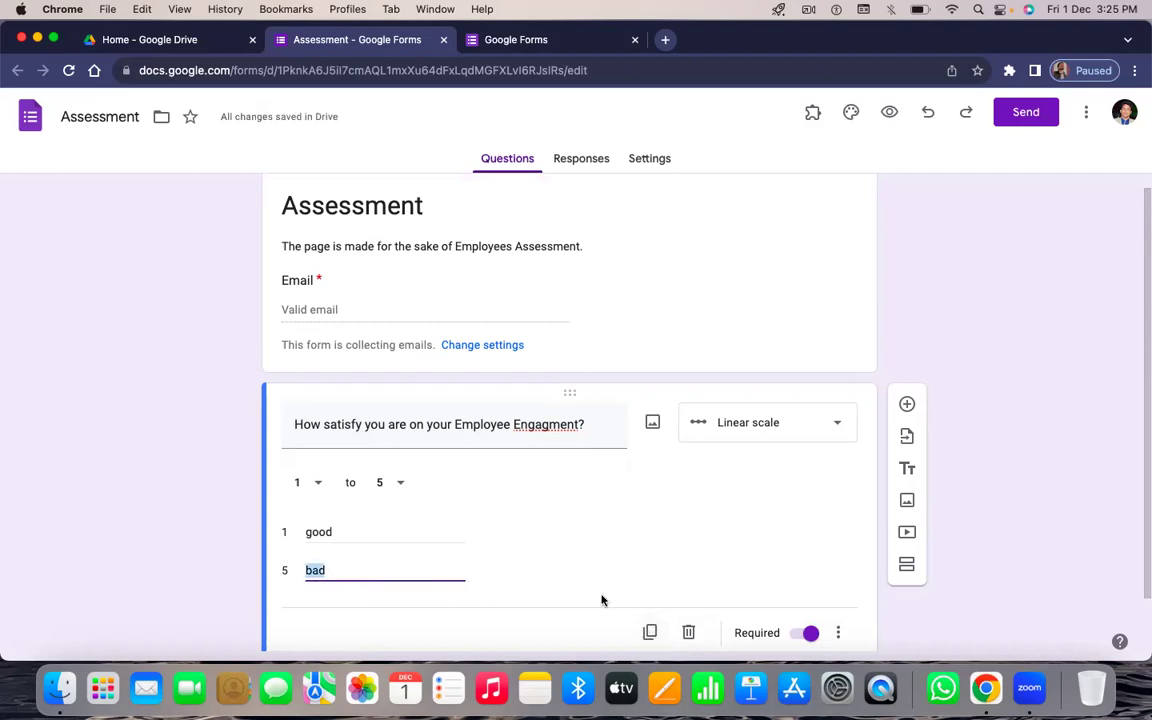
- Set the upper end of the question's linear scale to 4, keeping both end labels
click(393, 482)
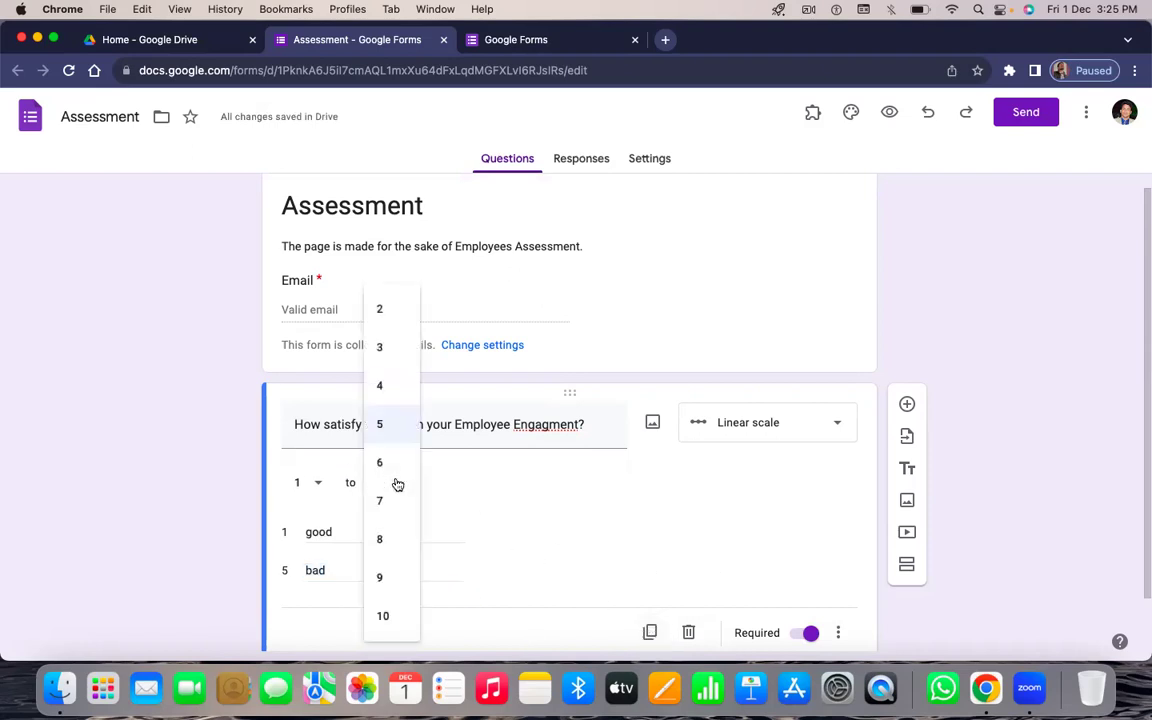
click(380, 385)
click(424, 532)
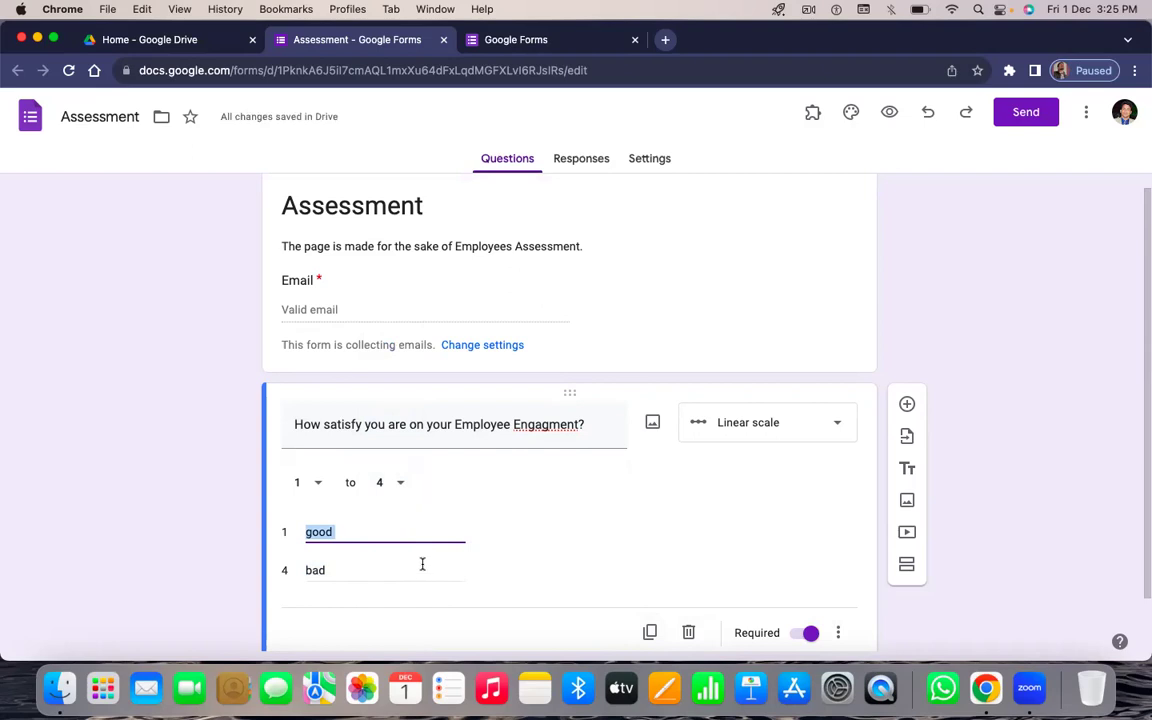
click(357, 572)
key(Tab)
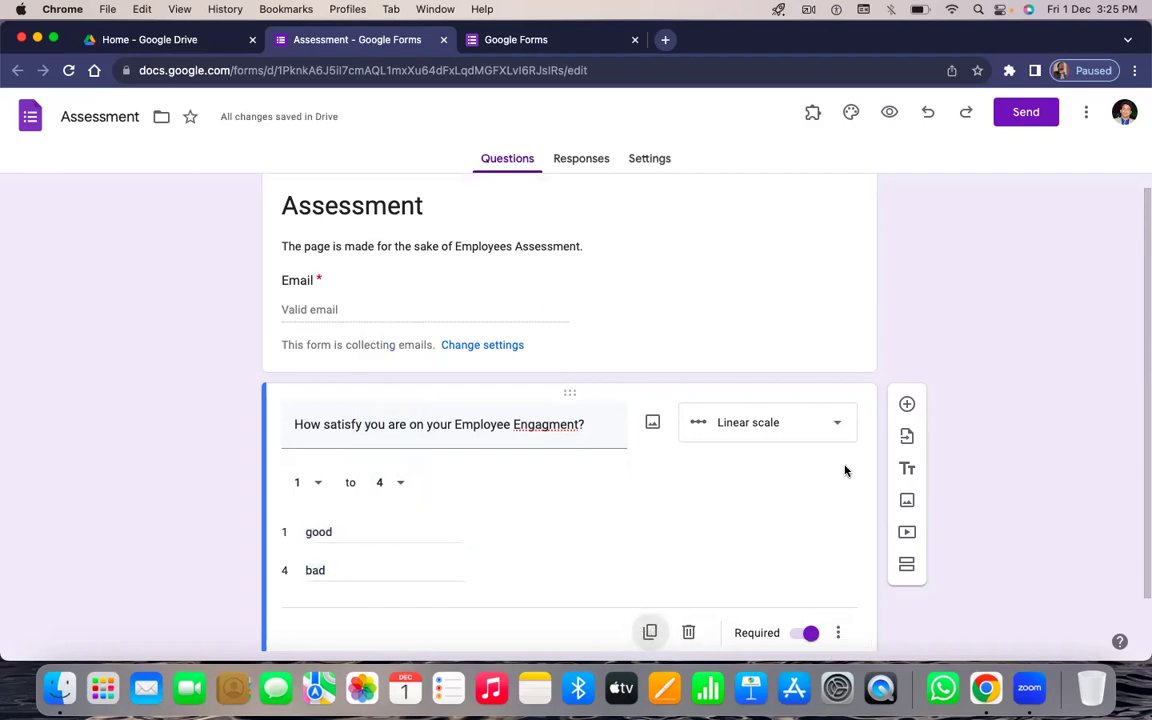
click(786, 422)
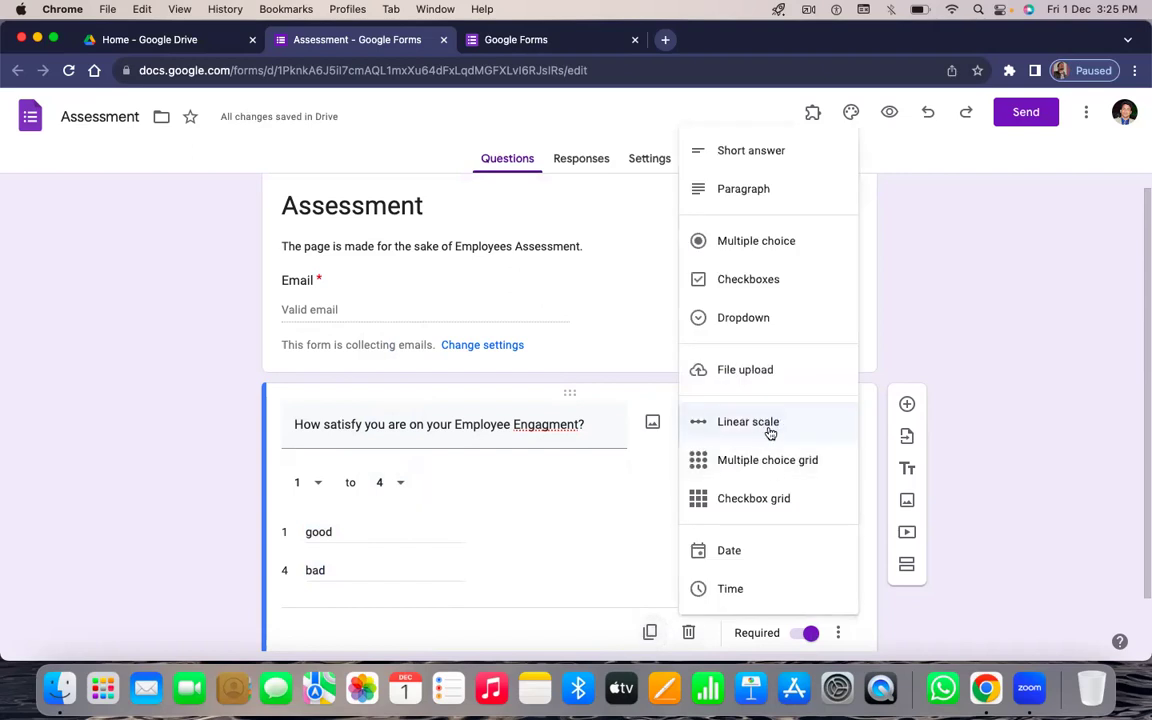
click(603, 503)
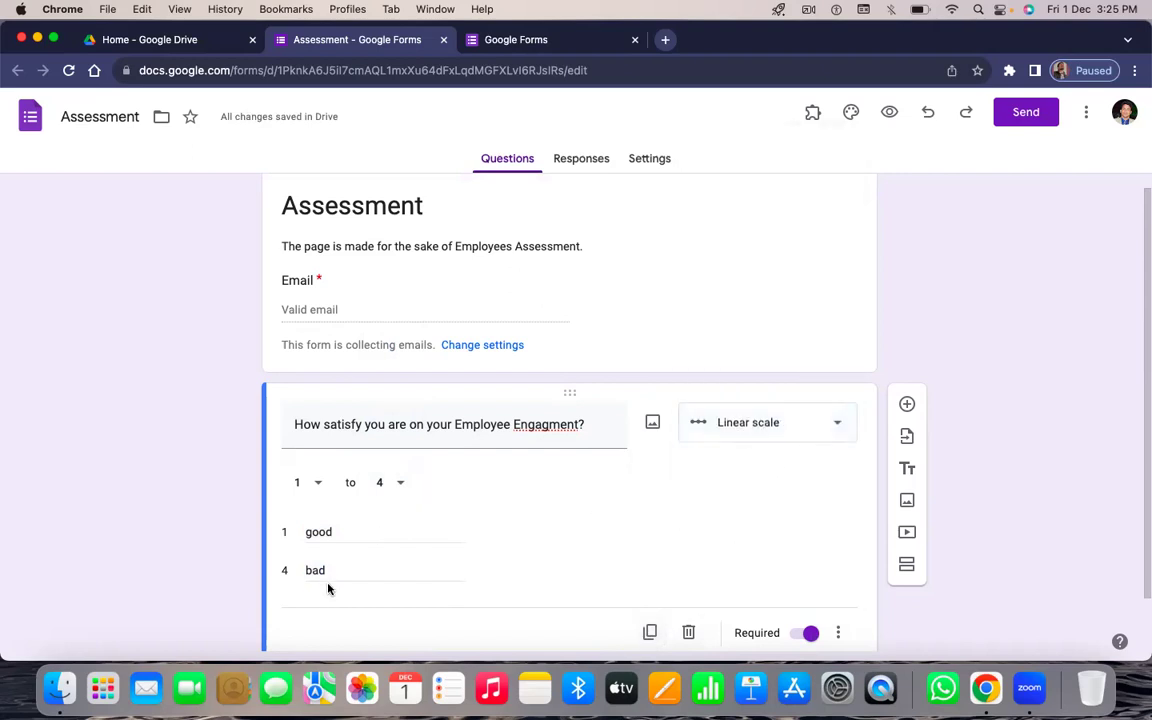
click(807, 427)
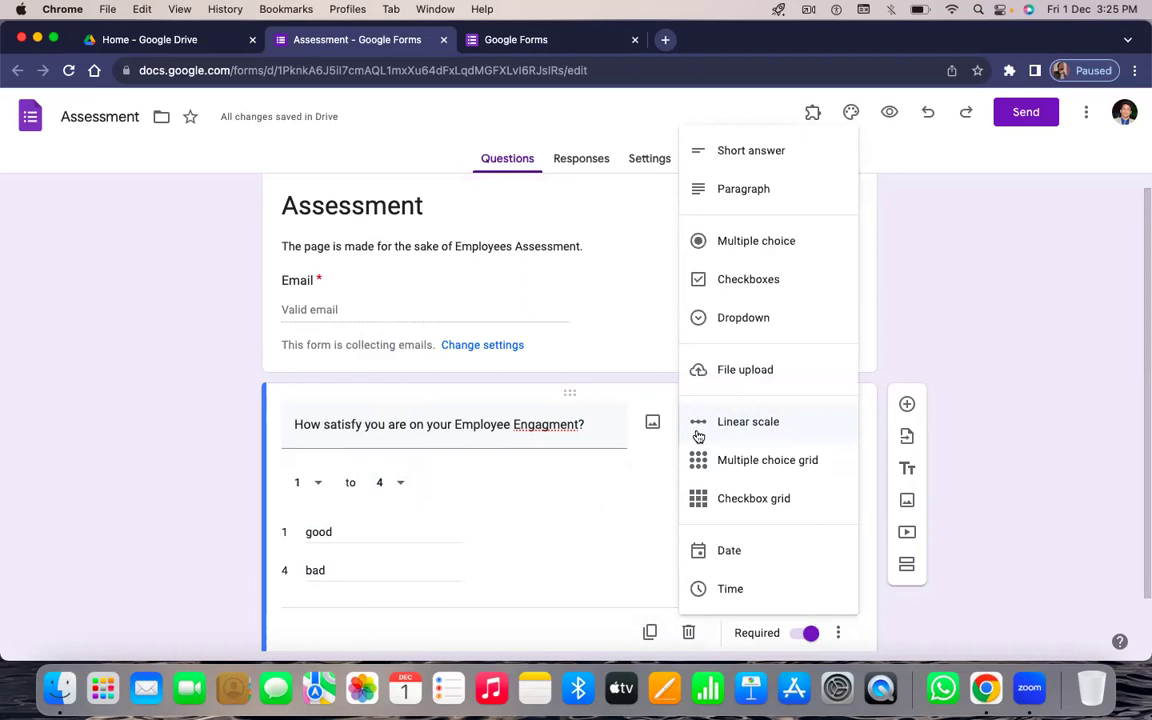
click(603, 515)
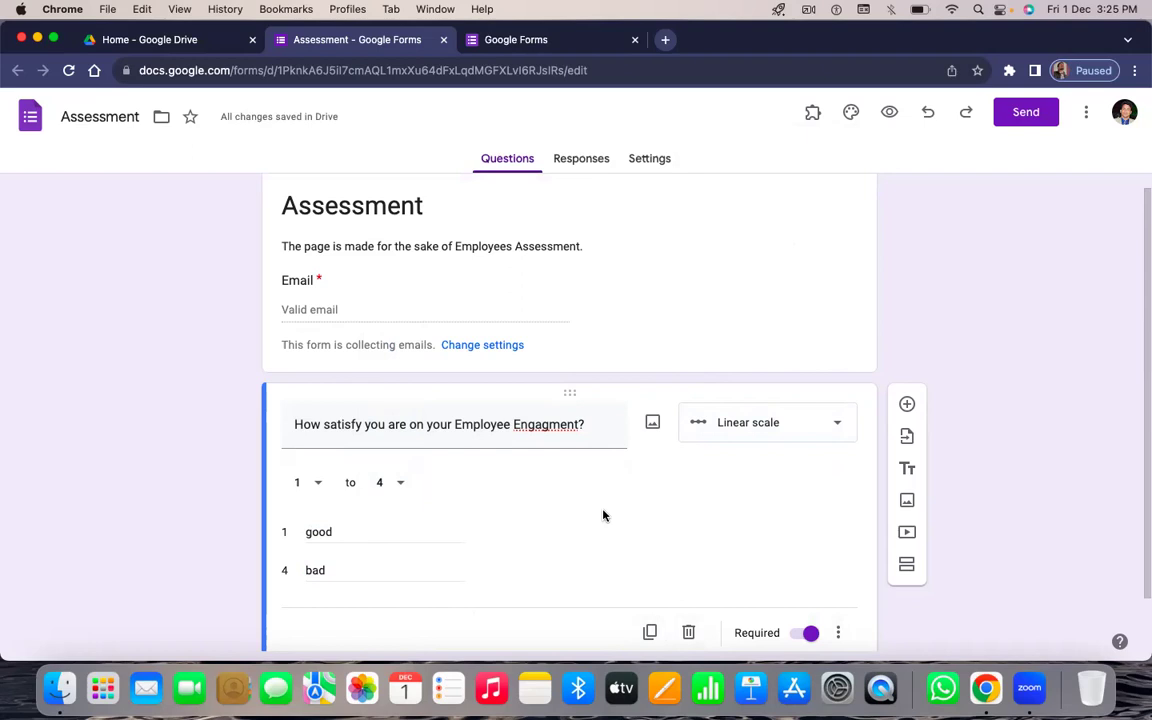
- Change the employee engagement question's type to Multiple choice and enter "good" and "bad" as its first two options
click(768, 423)
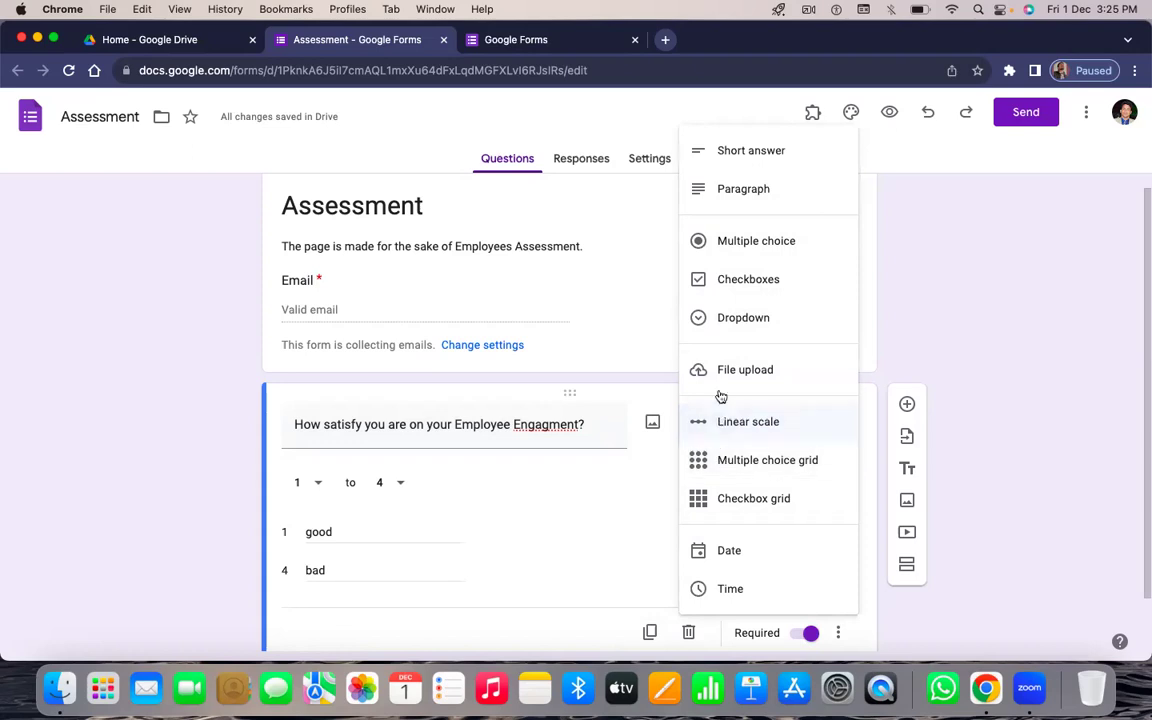
click(755, 243)
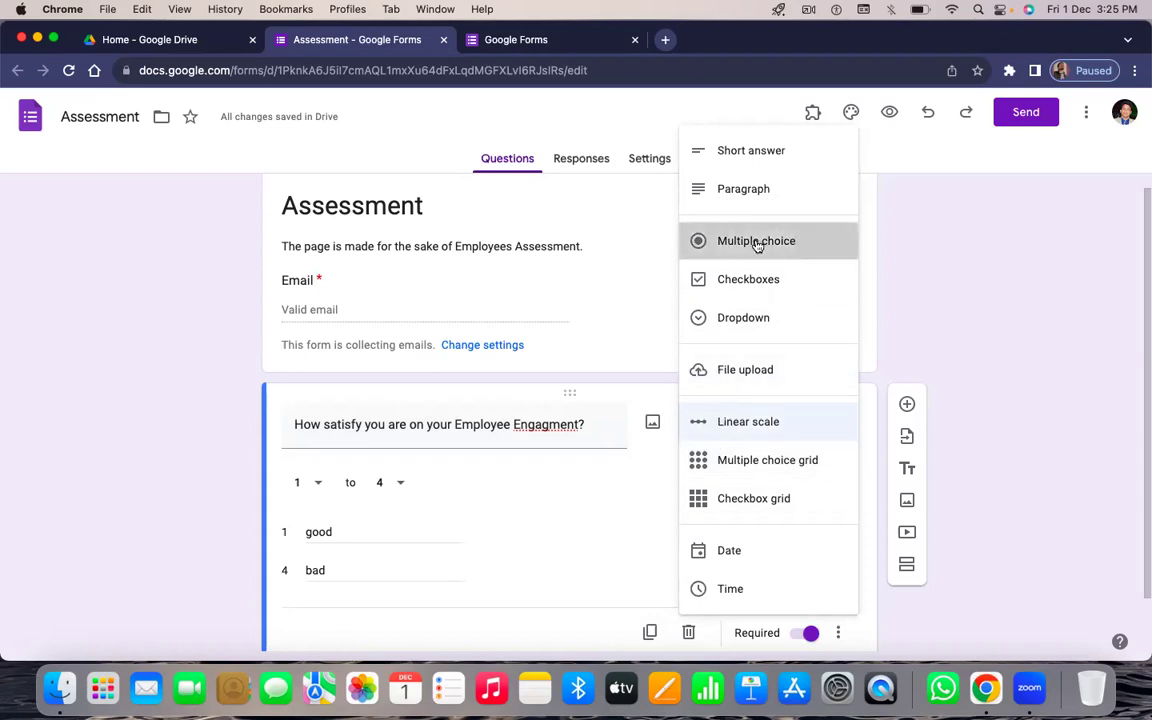
click(370, 465)
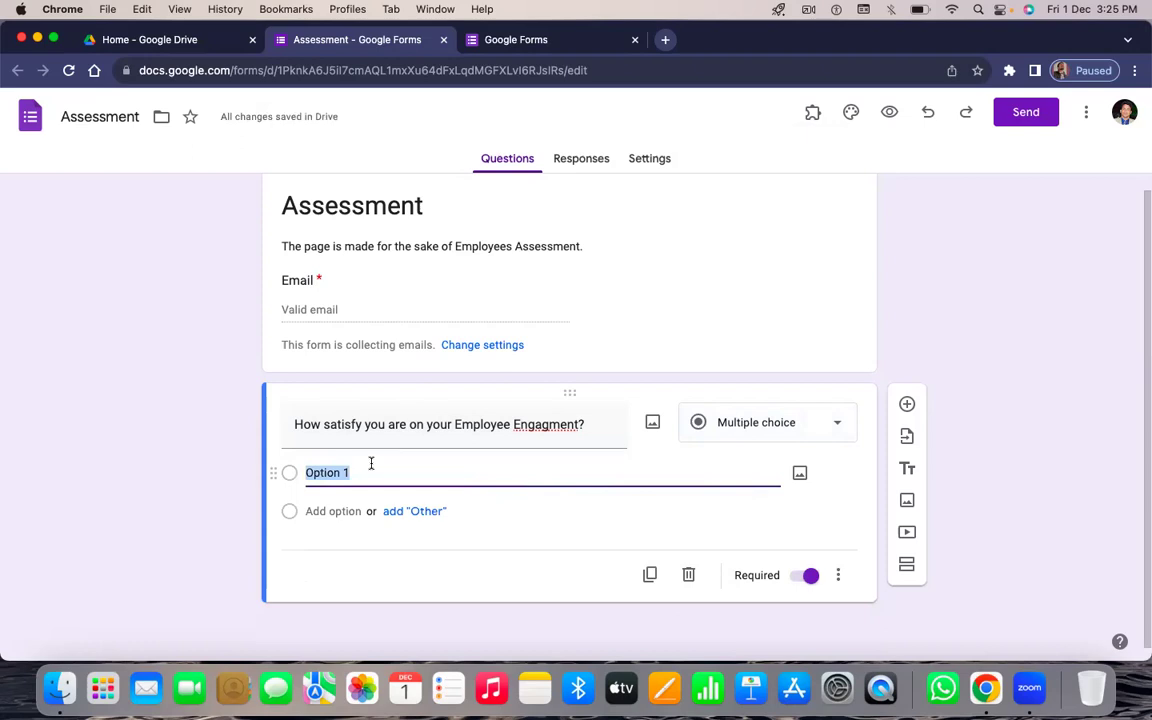
text(good)
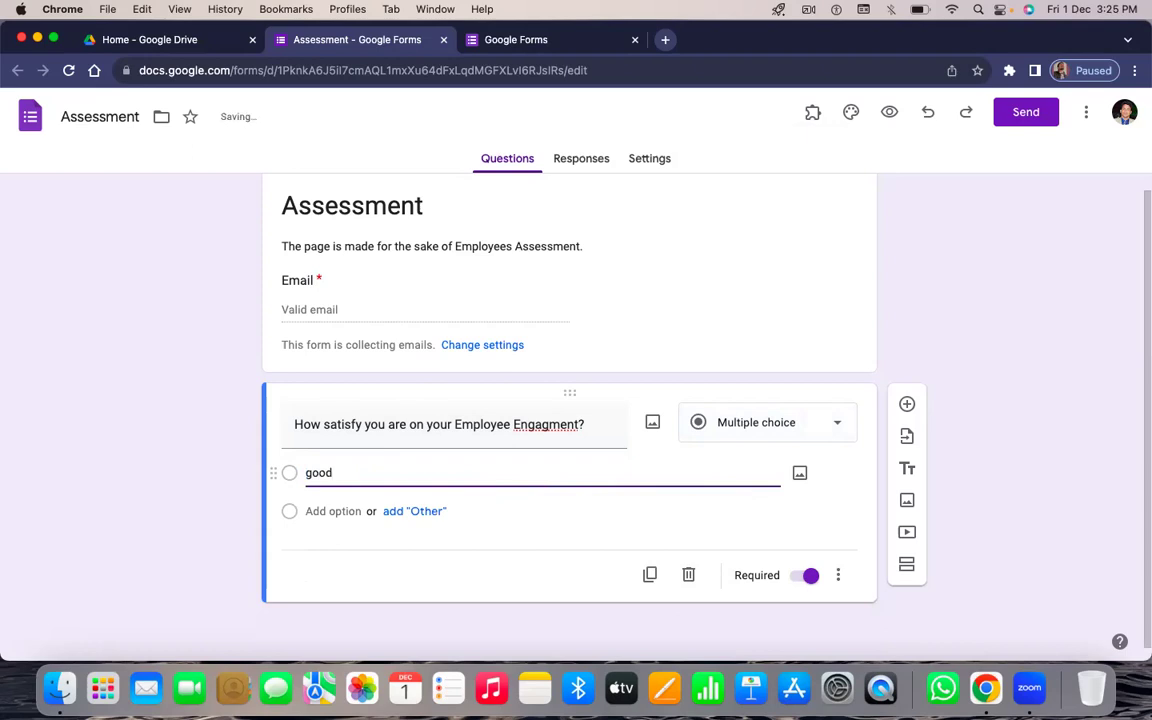
key(Return)
text(bad)
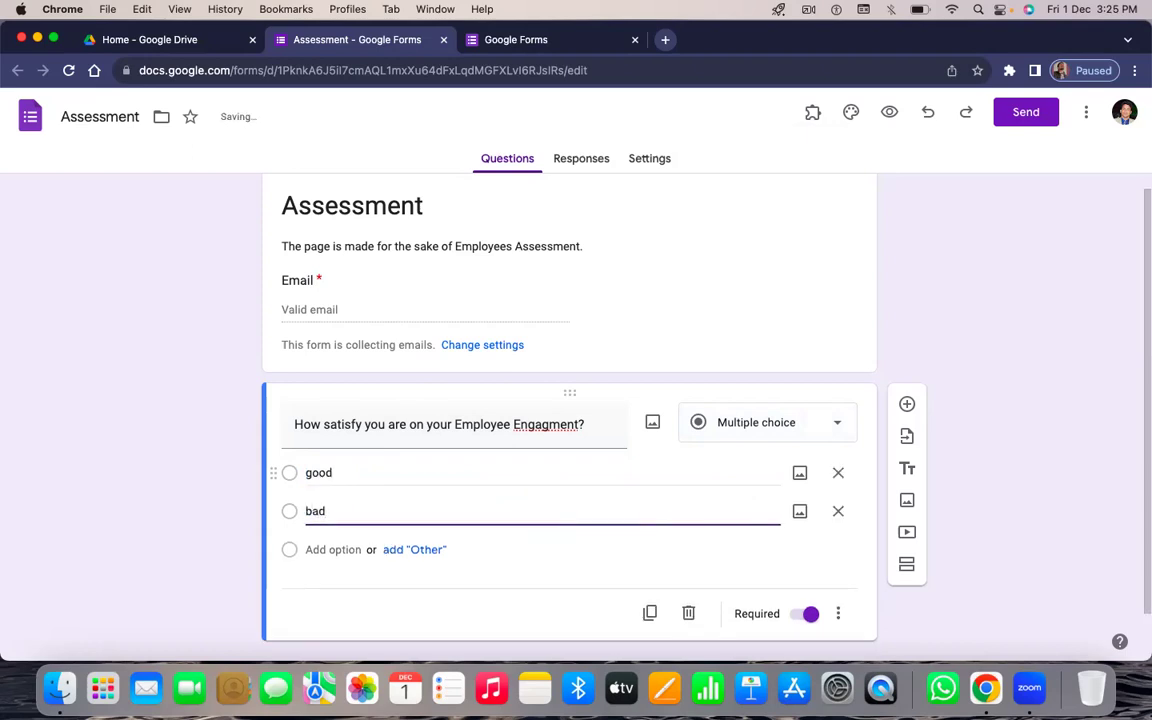
- Add the options "average", "extraordinary" and "worse" to the employee engagement question
key(Return)
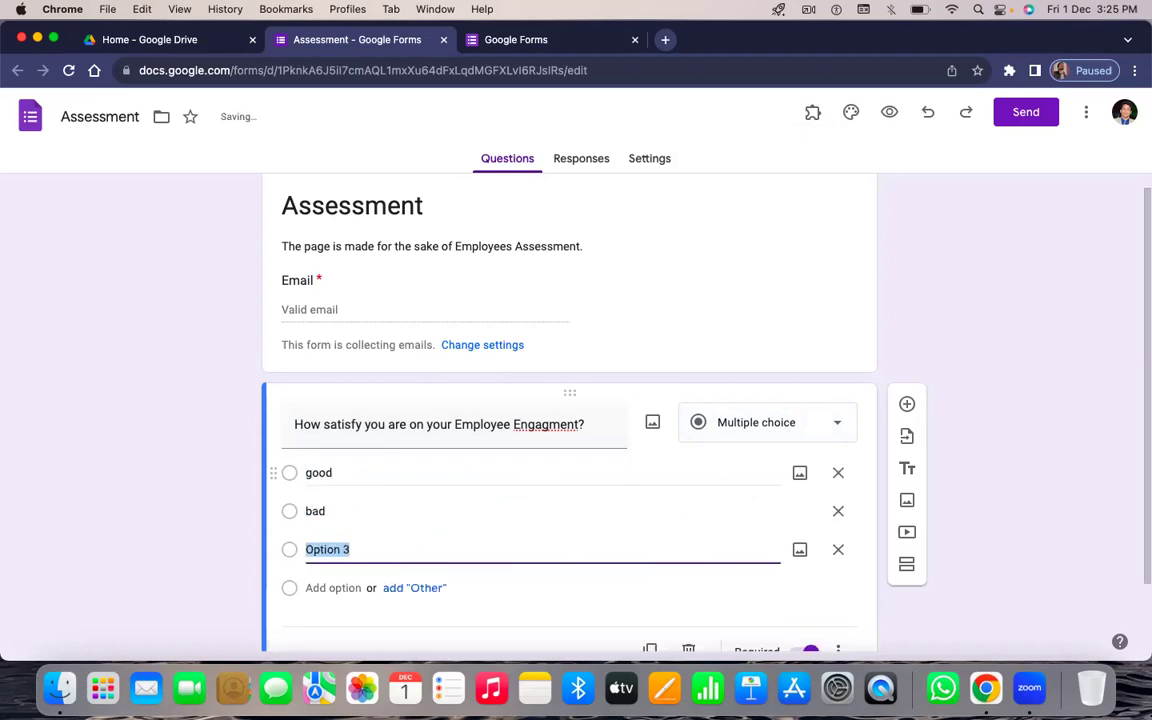
text(av)
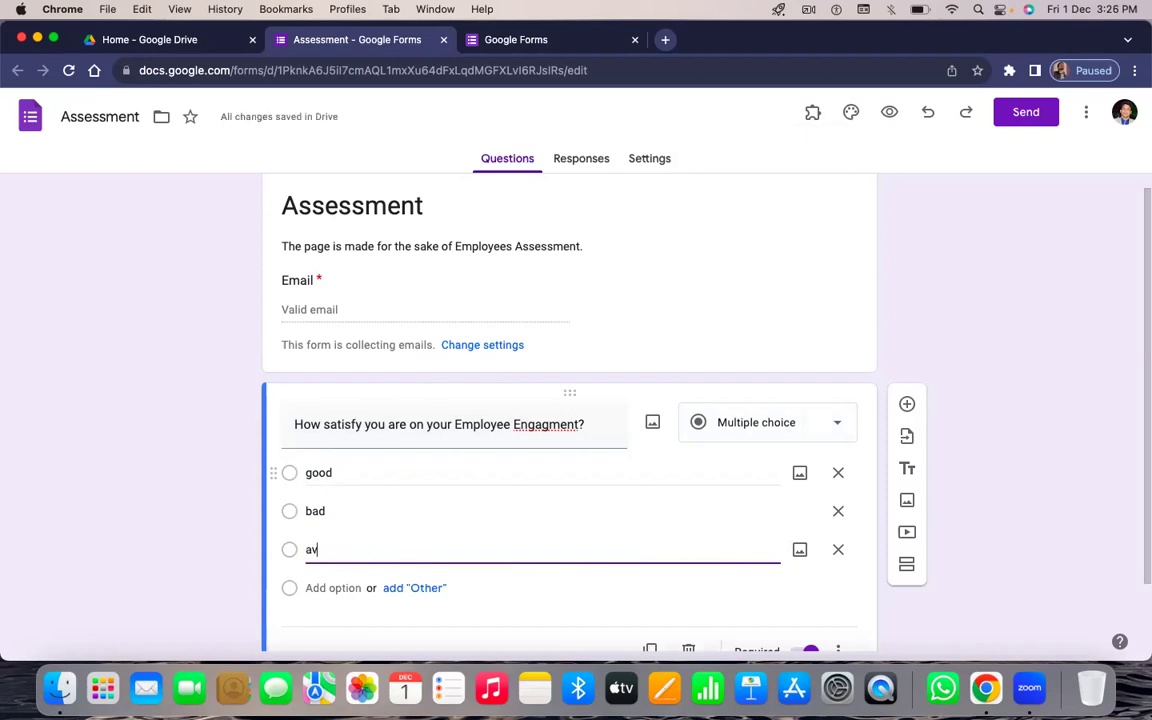
text(erage)
key(Return)
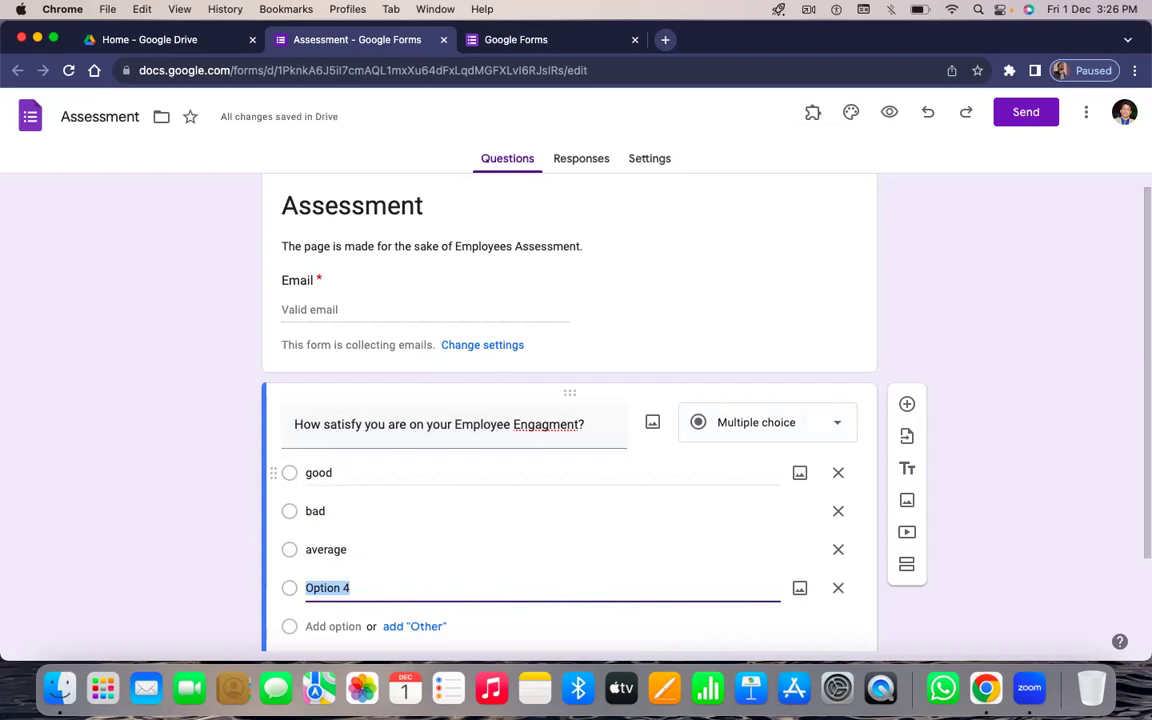
text(ext)
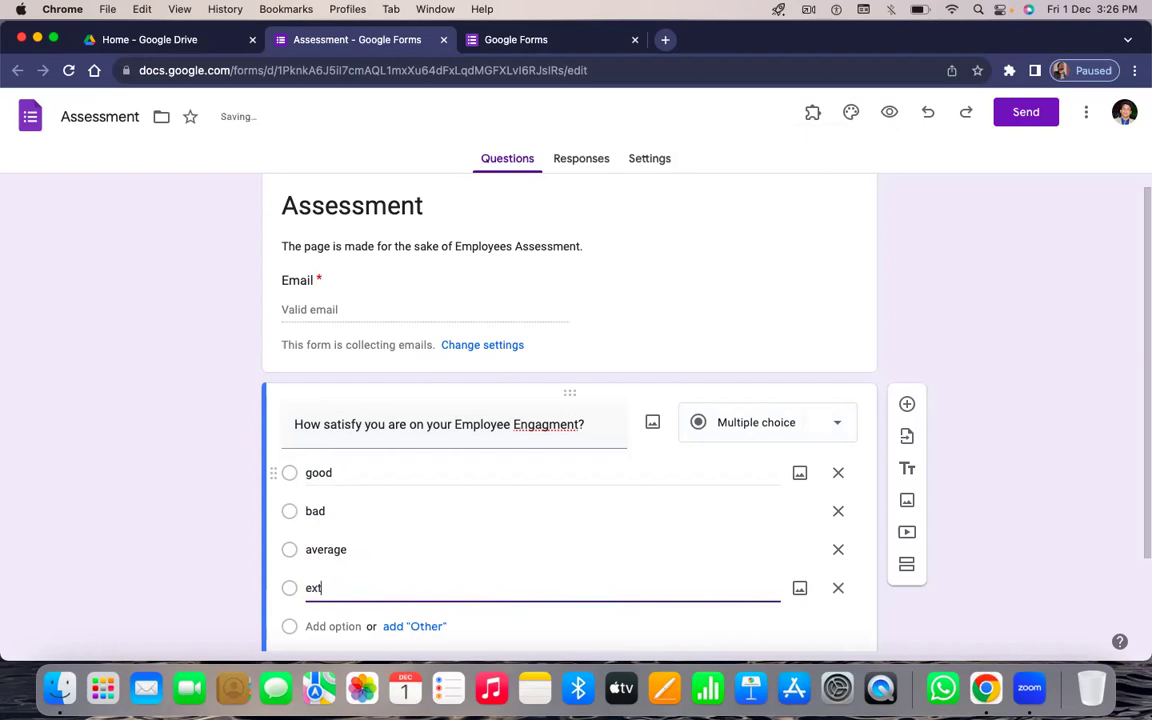
text(raordinary)
key(Return)
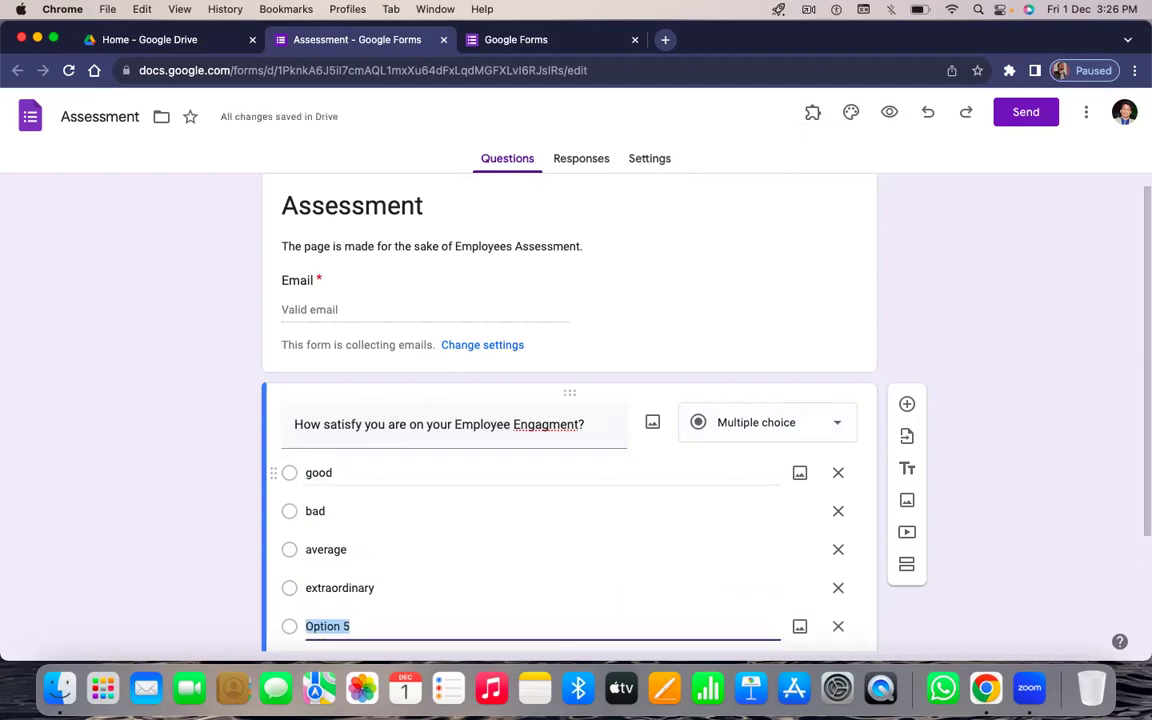
text(worse)
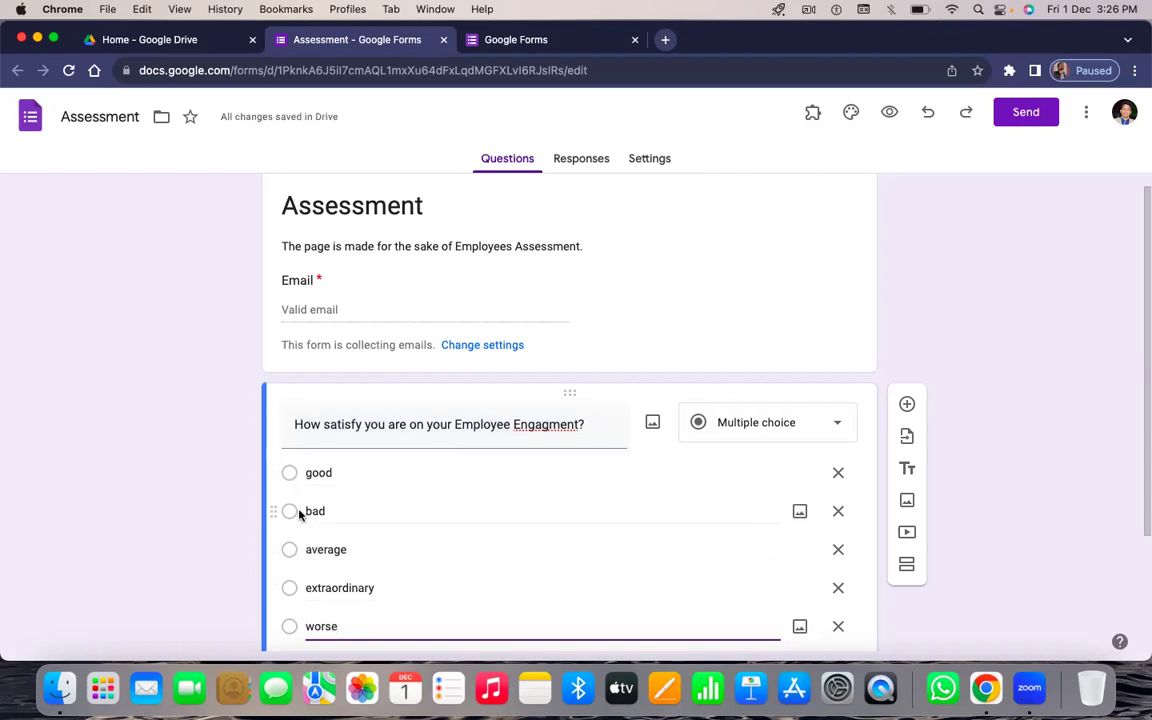
scroll(1045, 540, down, 2)
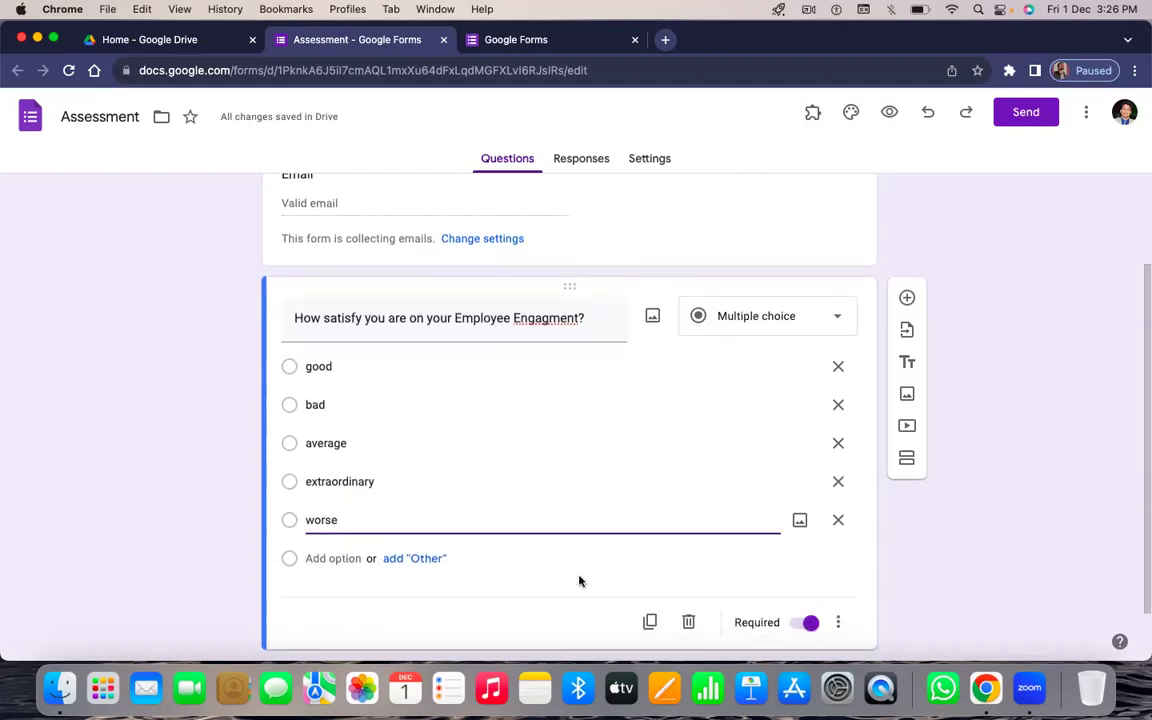
- Switch the employee engagement question's type to Checkboxes
click(771, 318)
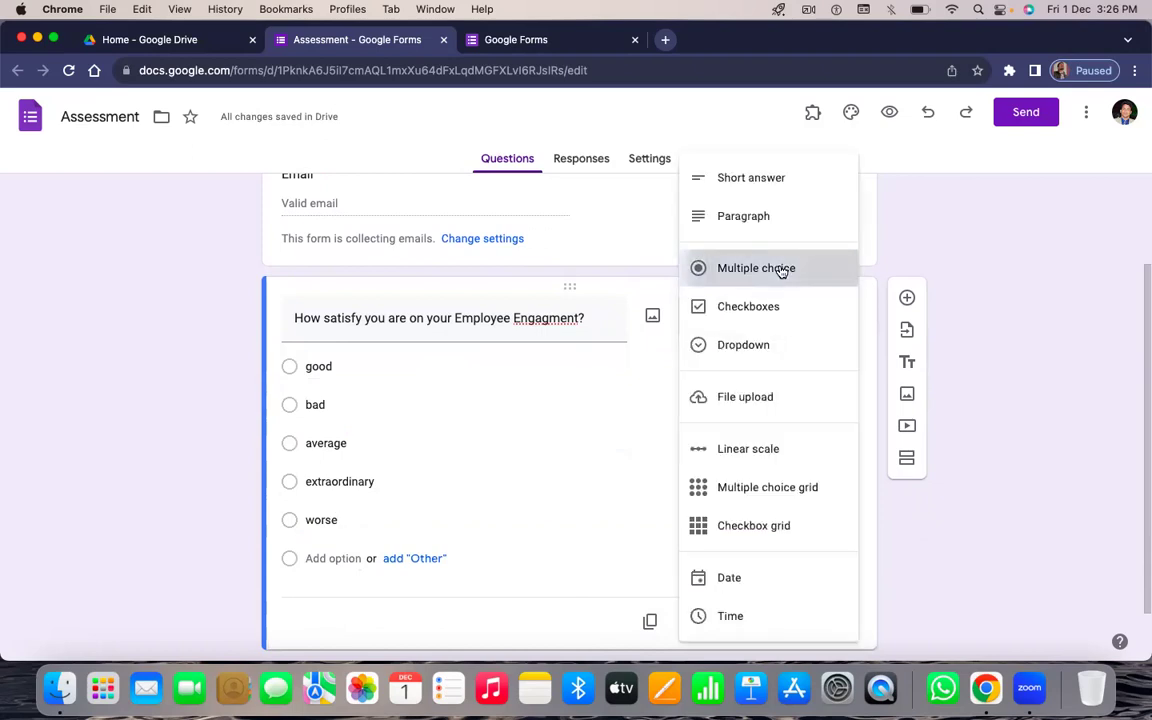
click(779, 268)
click(766, 307)
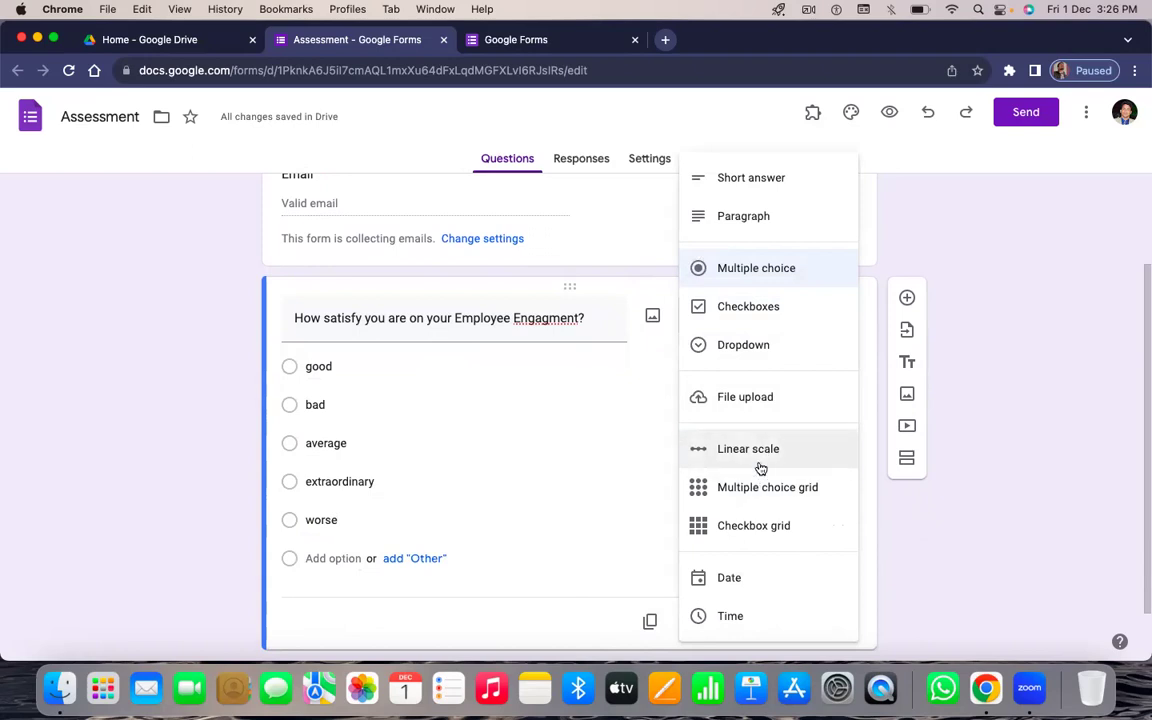
click(740, 308)
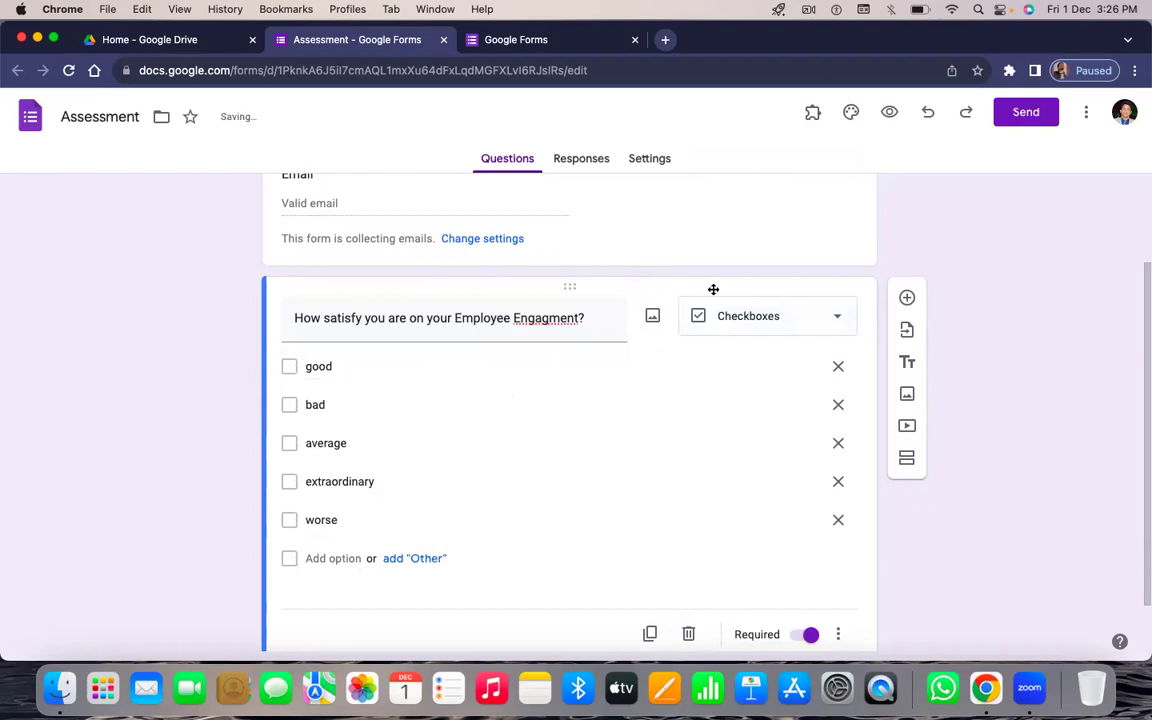
click(735, 320)
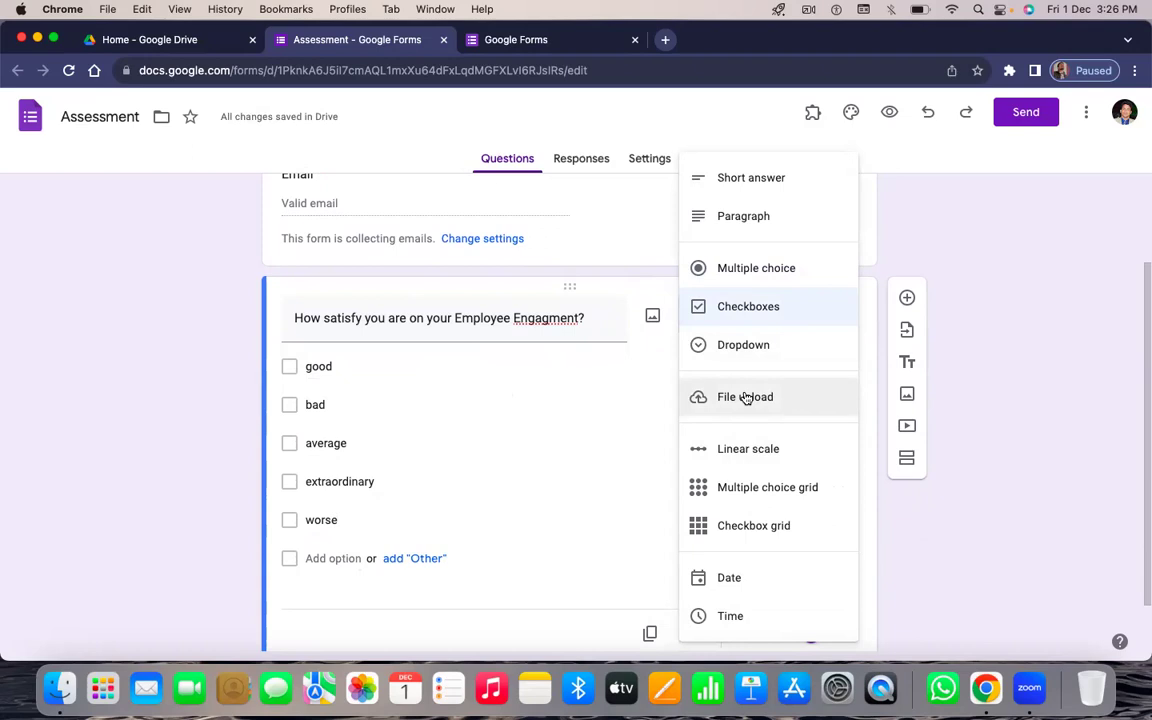
click(620, 323)
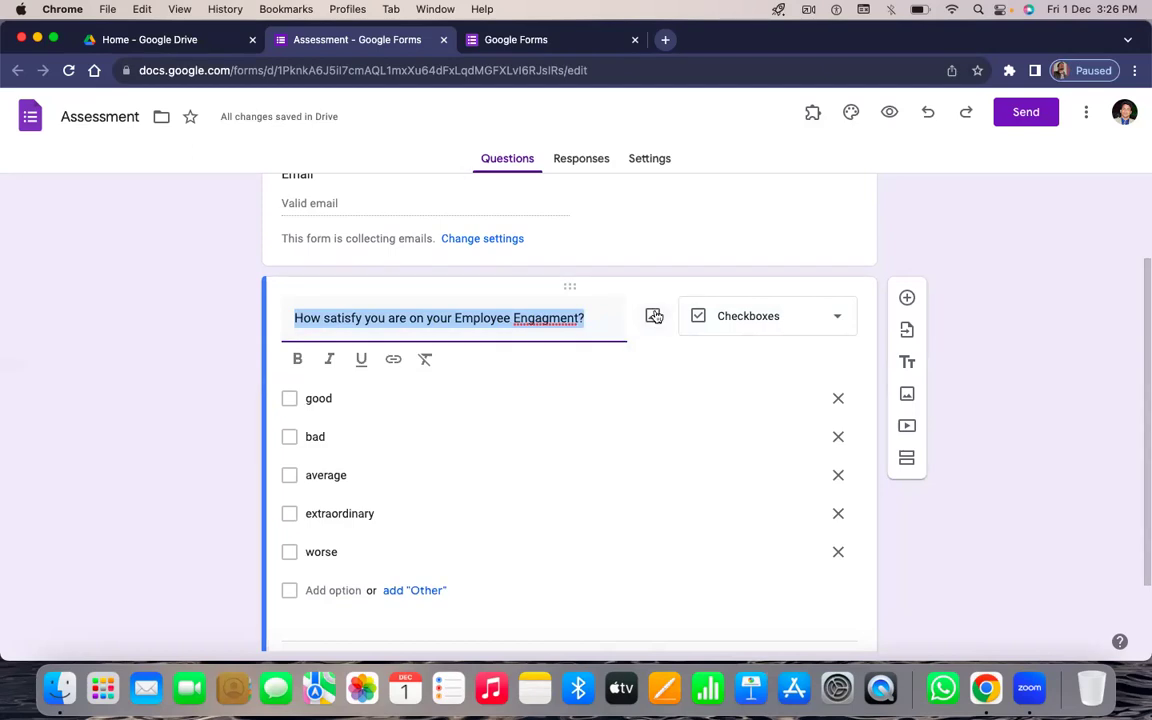
click(654, 318)
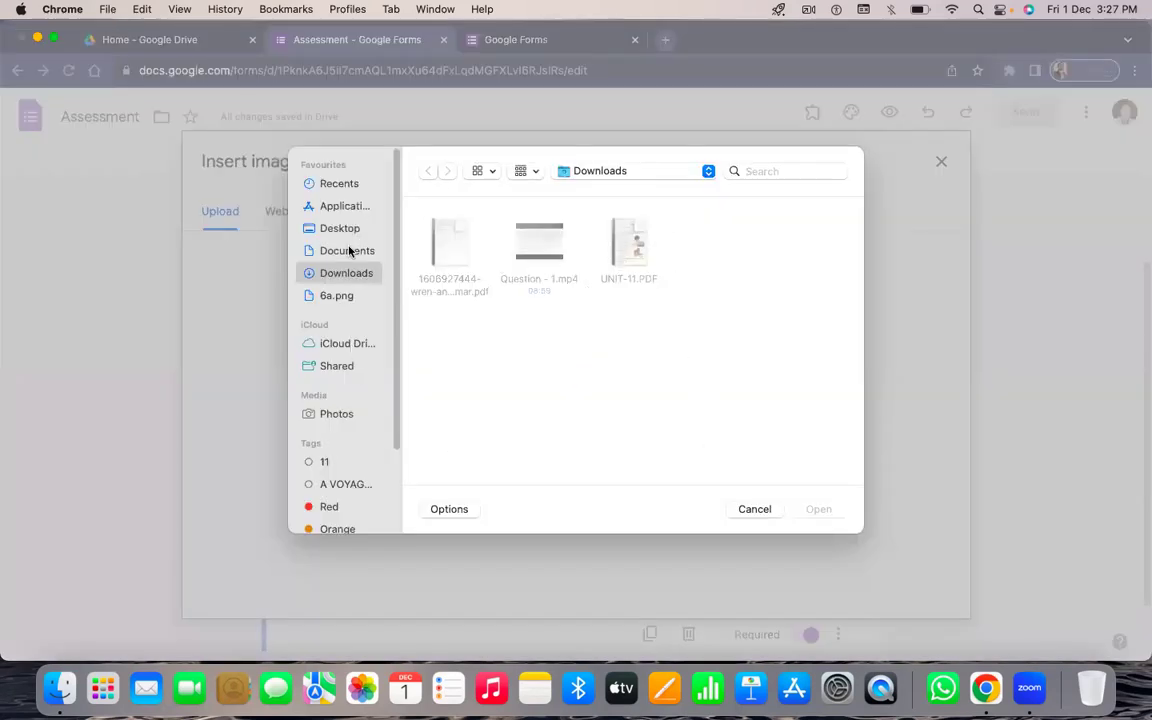
click(752, 509)
click(939, 164)
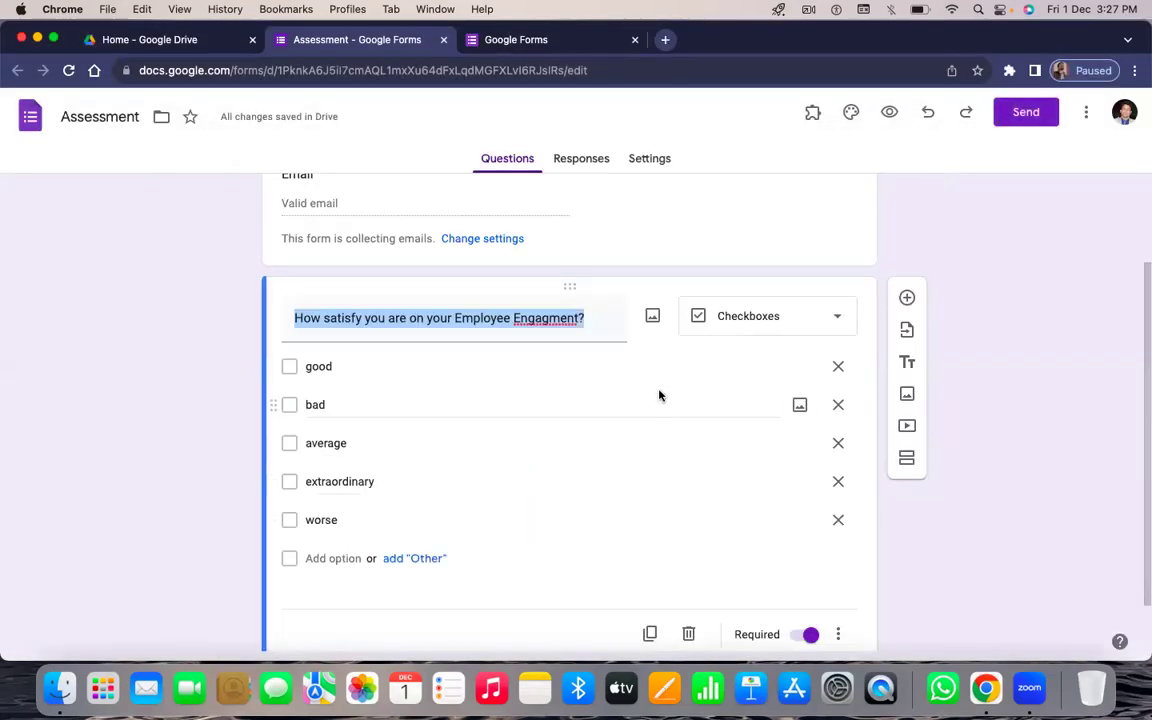
- Set the employee engagement question's type back to Multiple choice
click(779, 320)
click(741, 268)
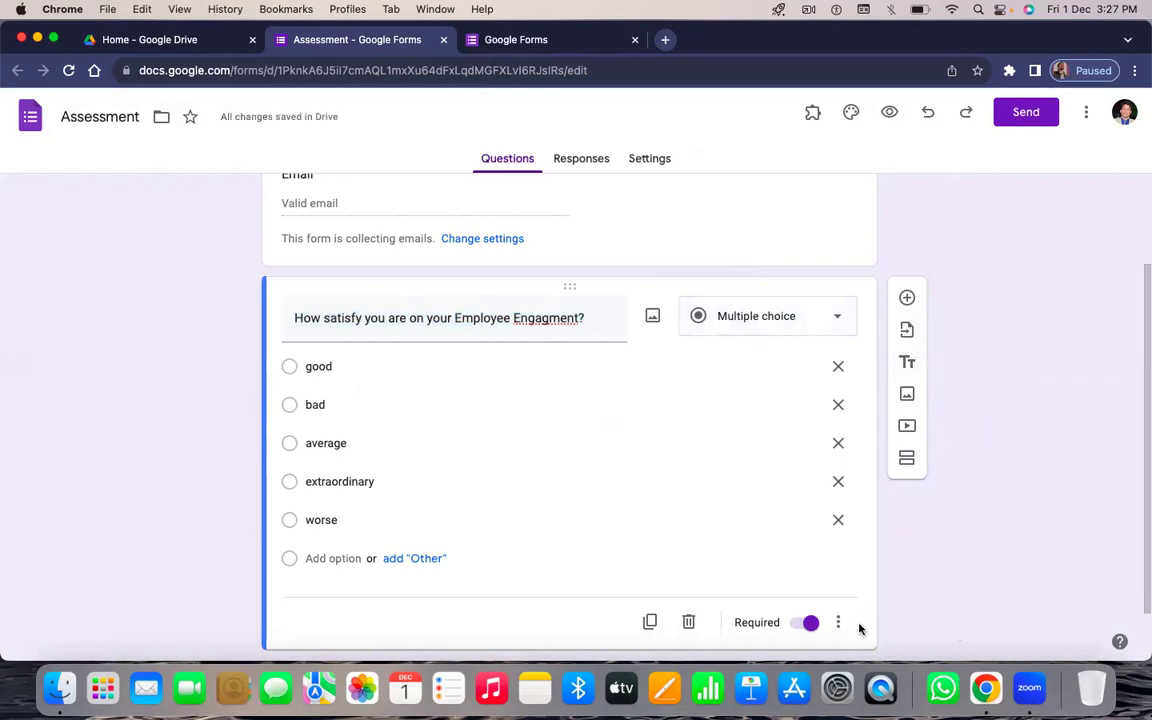
scroll(859, 629, down, 1)
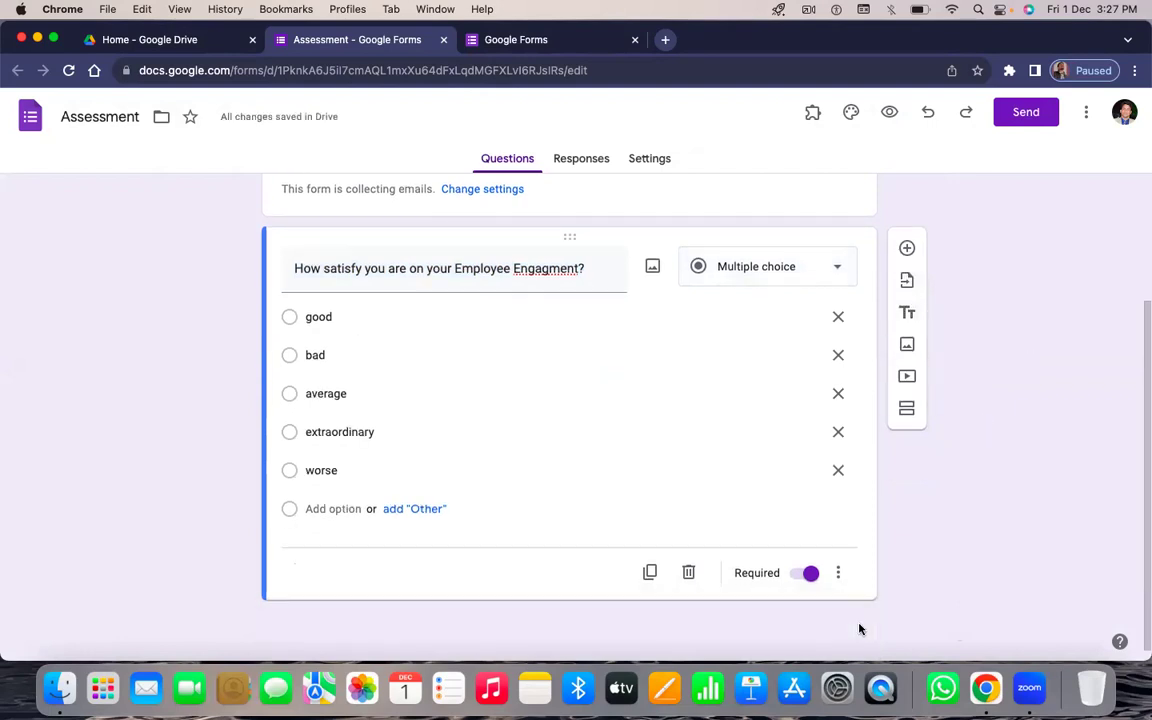
click(838, 573)
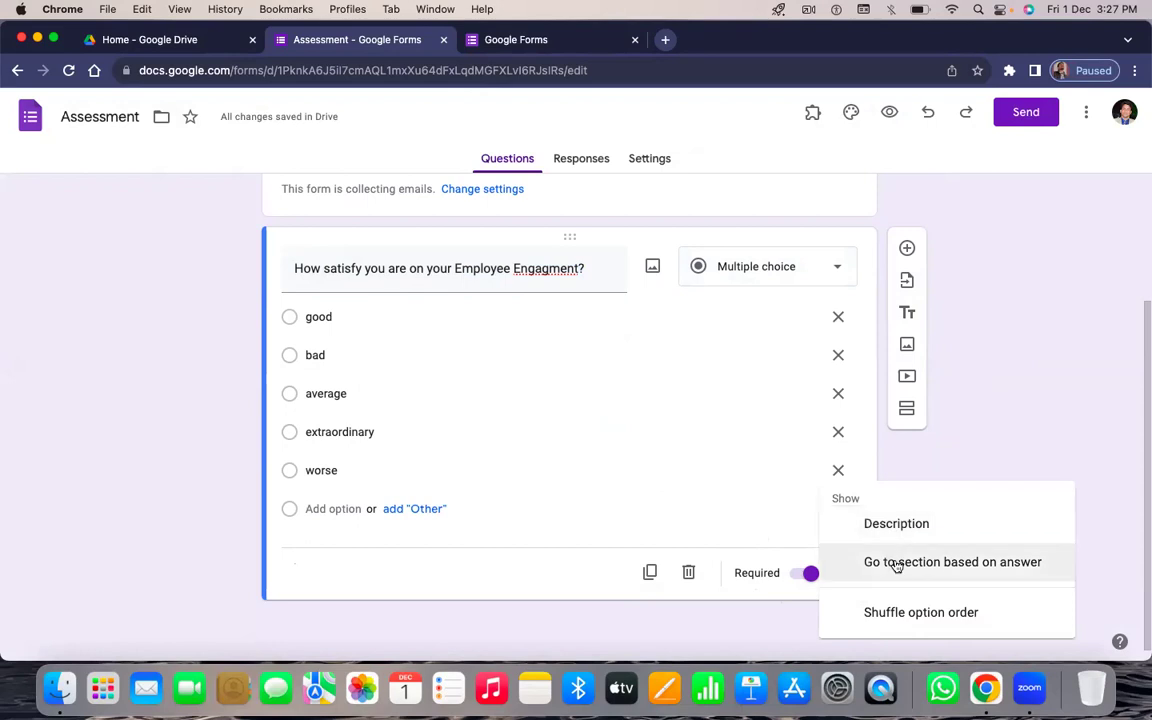
click(930, 228)
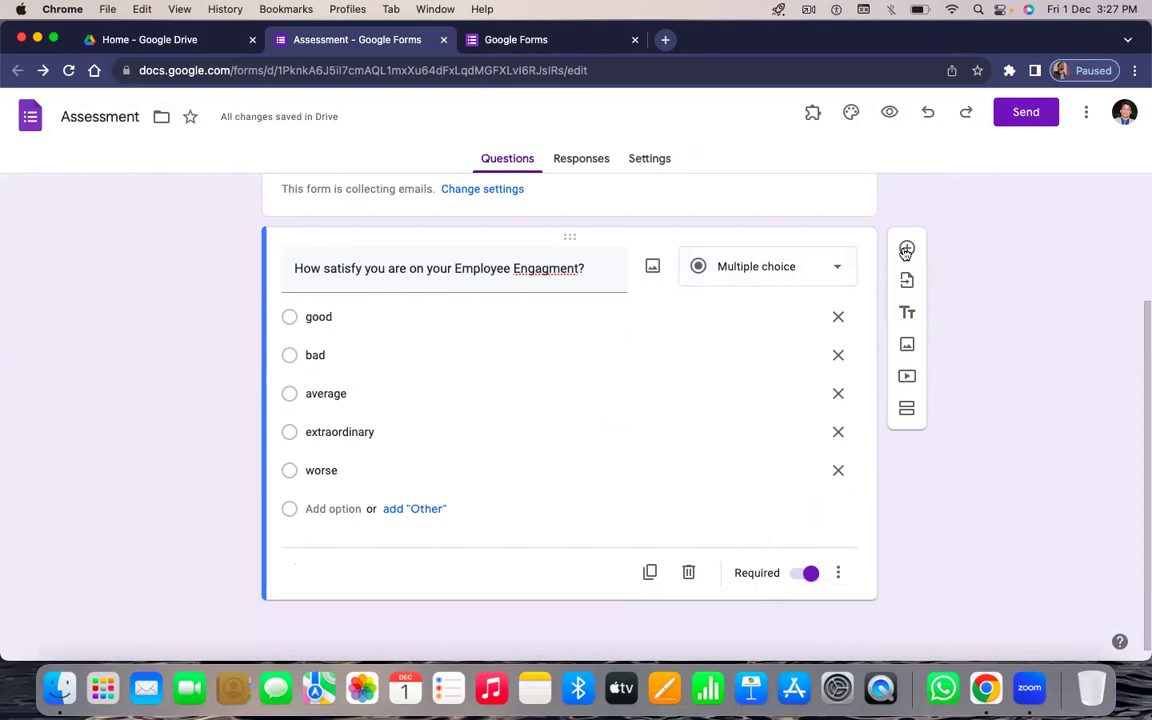
- Add two blank multiple-choice questions below the employee engagement question
click(906, 251)
scroll(630, 573, down, 3)
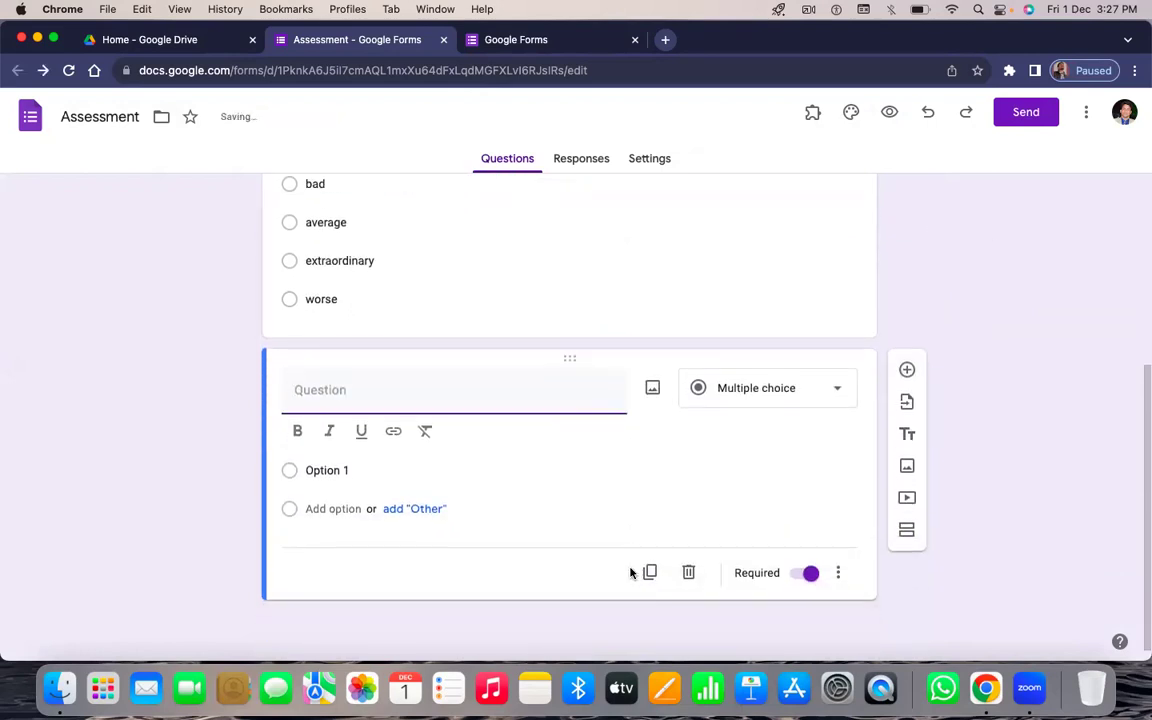
click(908, 373)
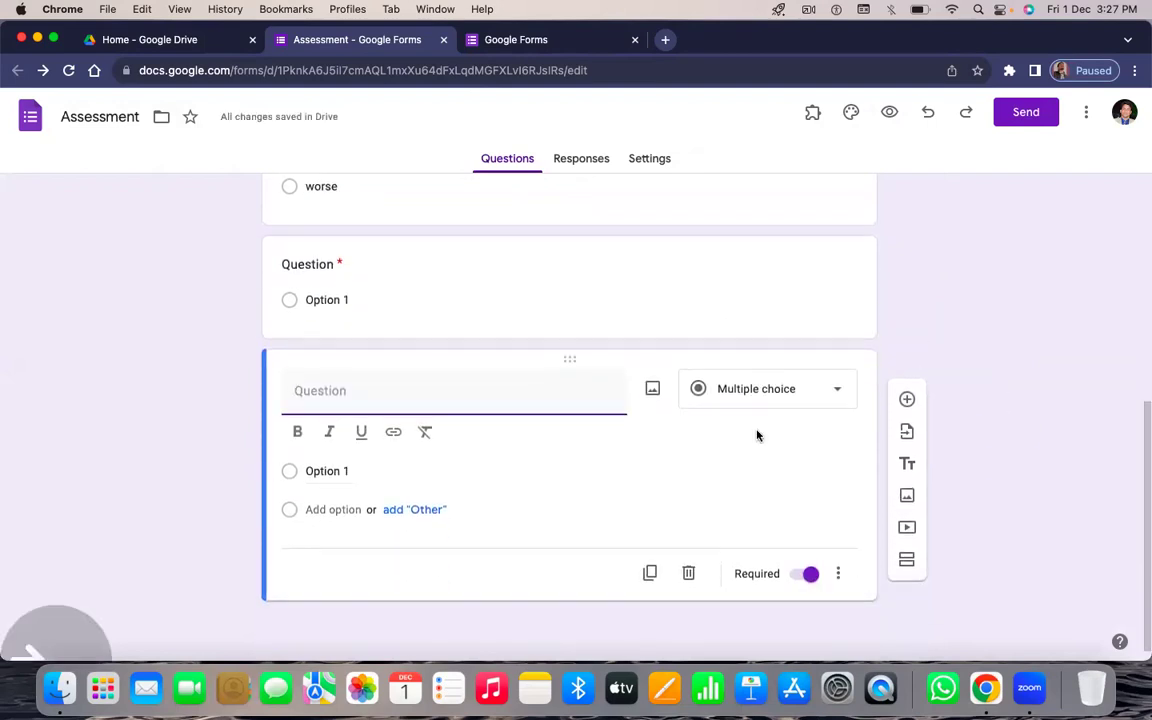
scroll(742, 314, up, 3)
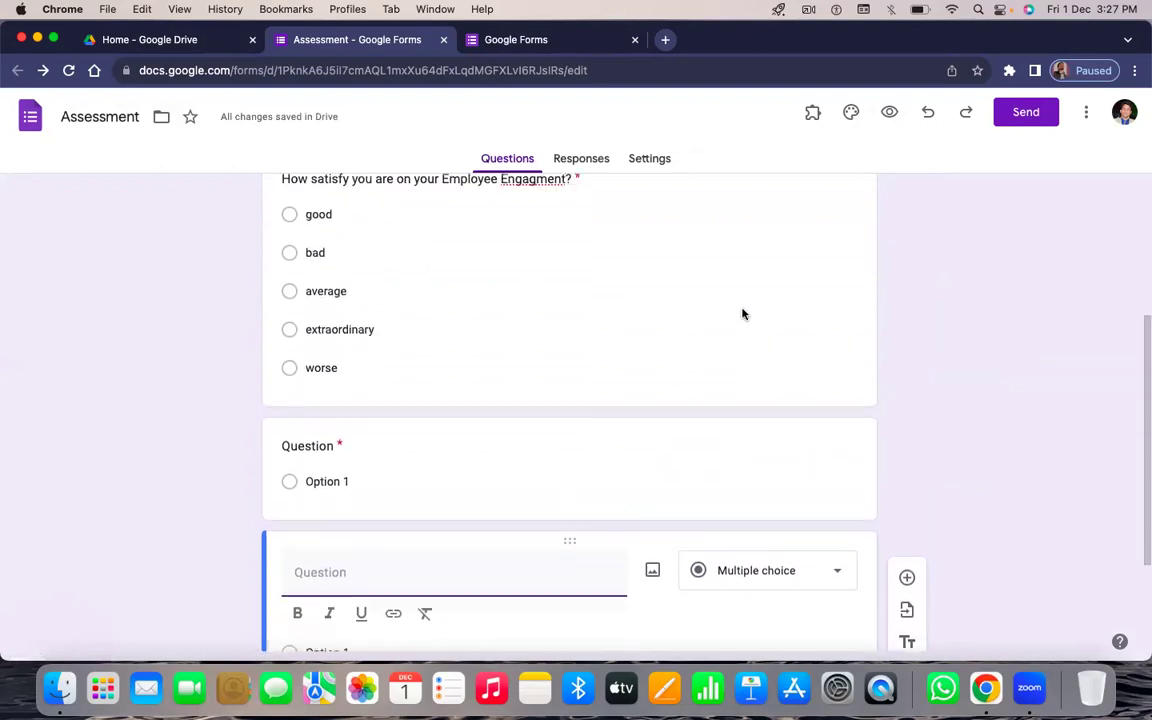
scroll(743, 314, up, 1)
scroll(743, 314, down, 2)
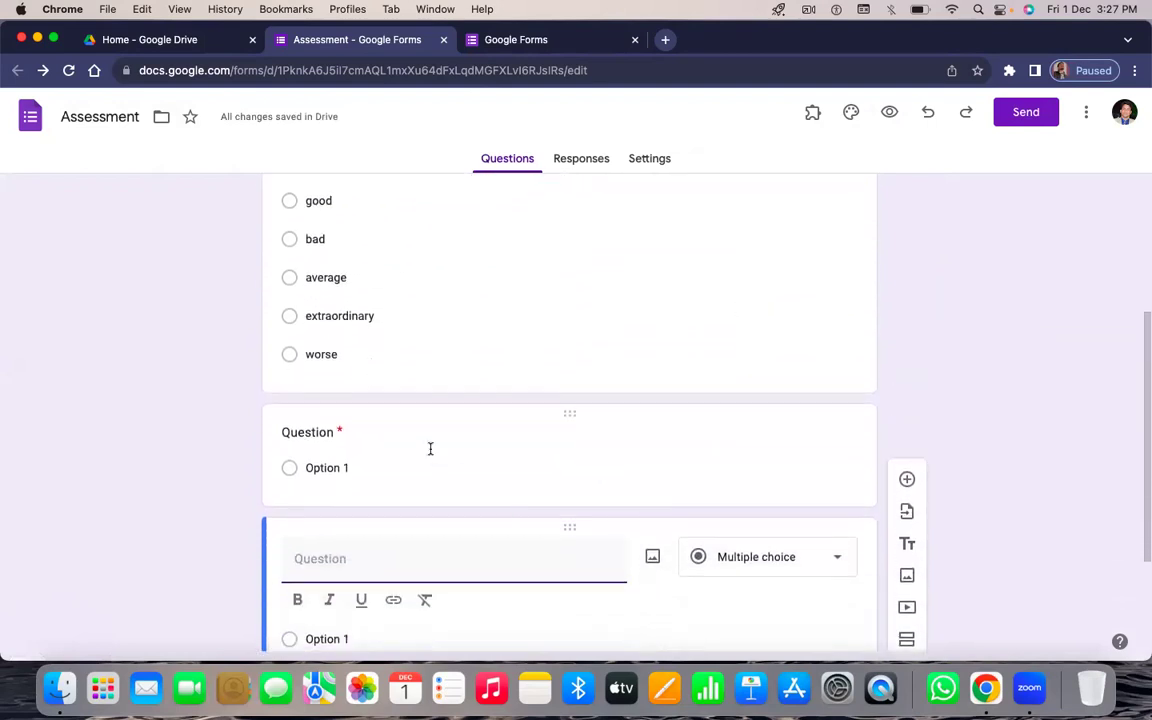
- Add Option 2, Option 3 and Option 4 to the first blank question, keeping the default option names
click(420, 467)
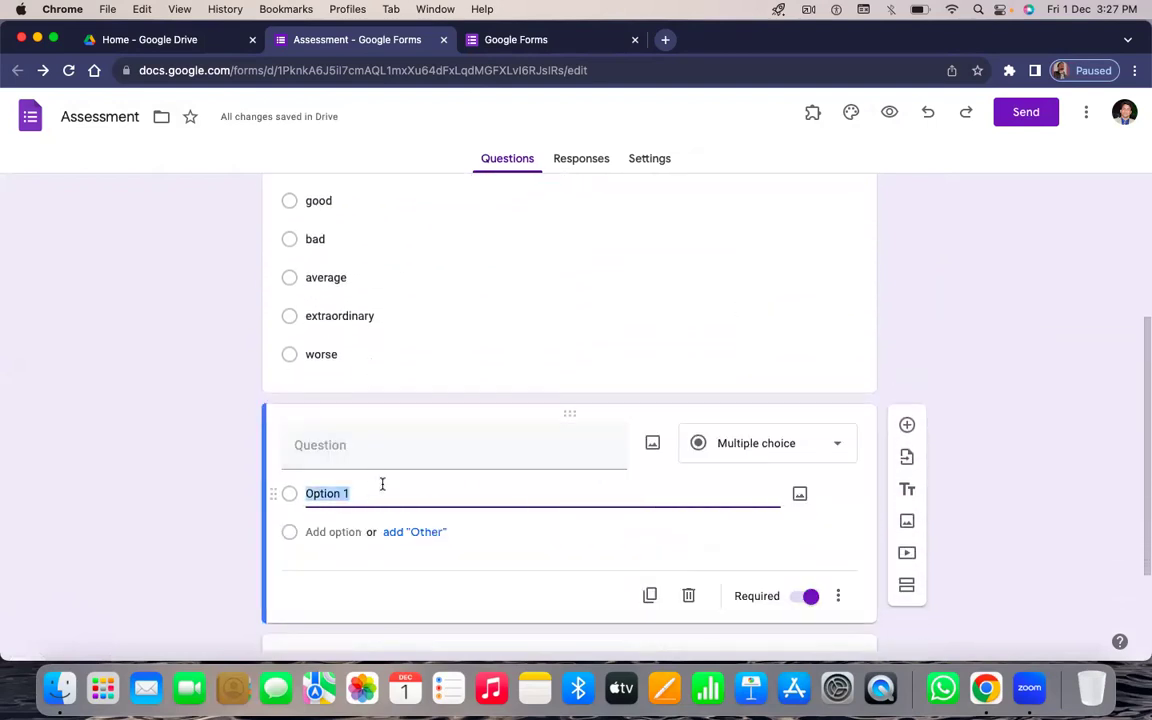
key(Return)
key(Return)
key(Return)
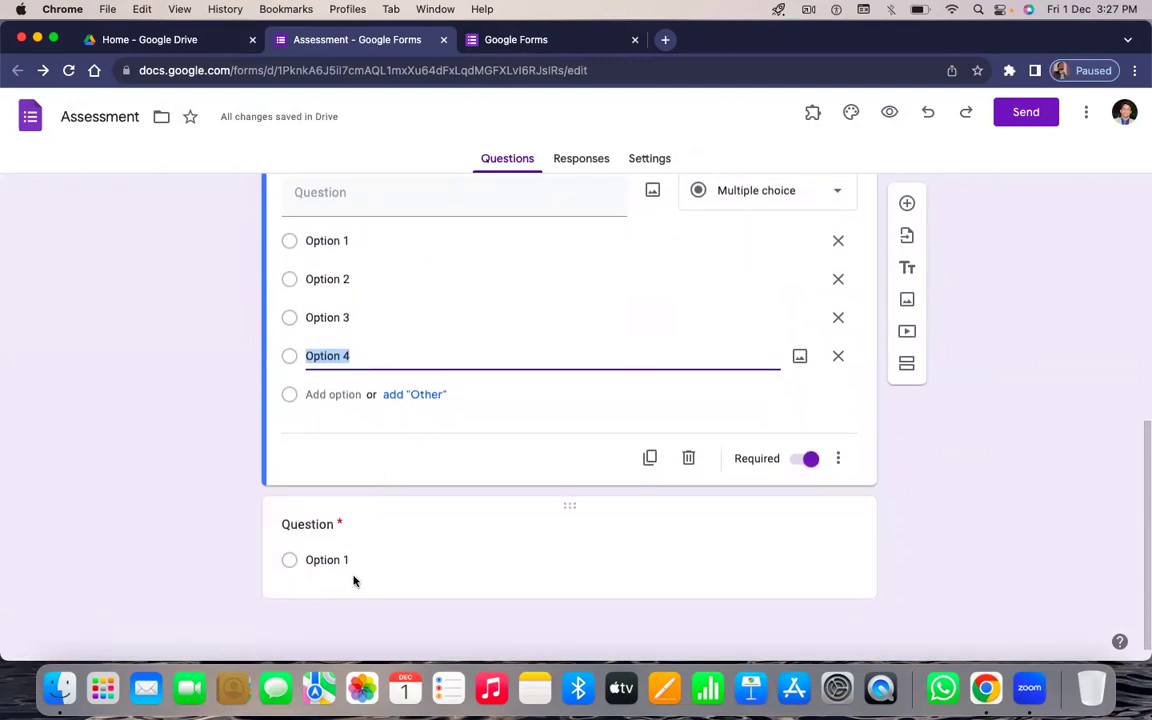
click(375, 542)
scroll(360, 410, up, 3)
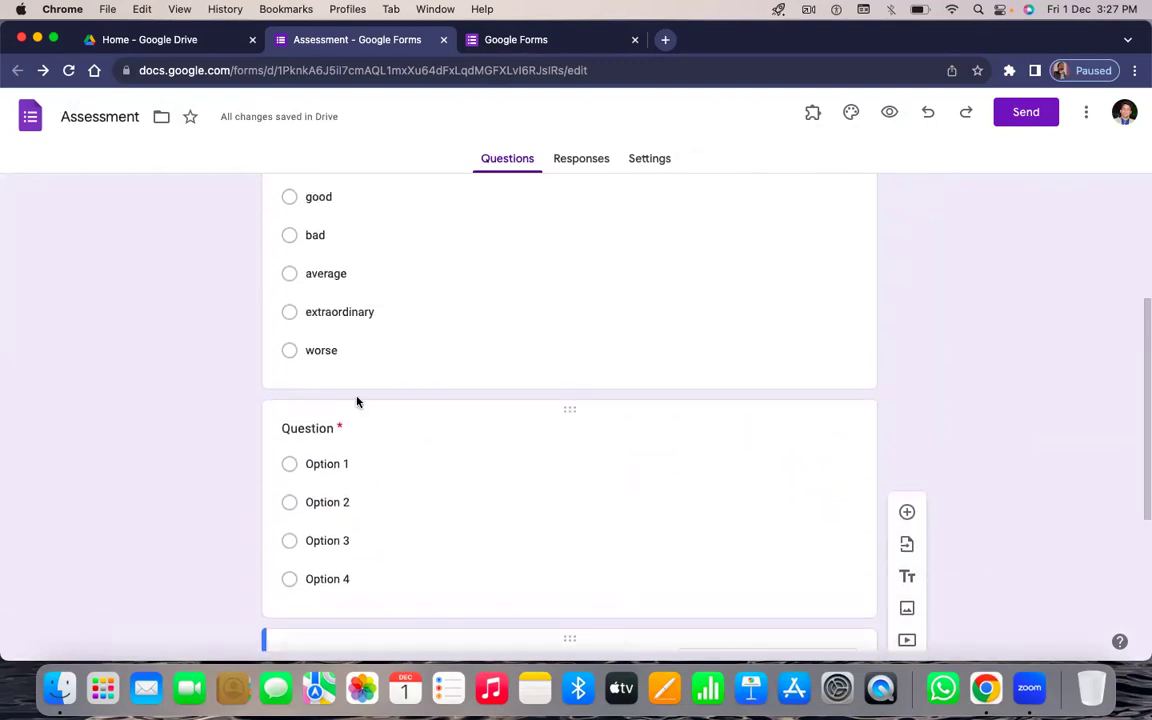
click(355, 420)
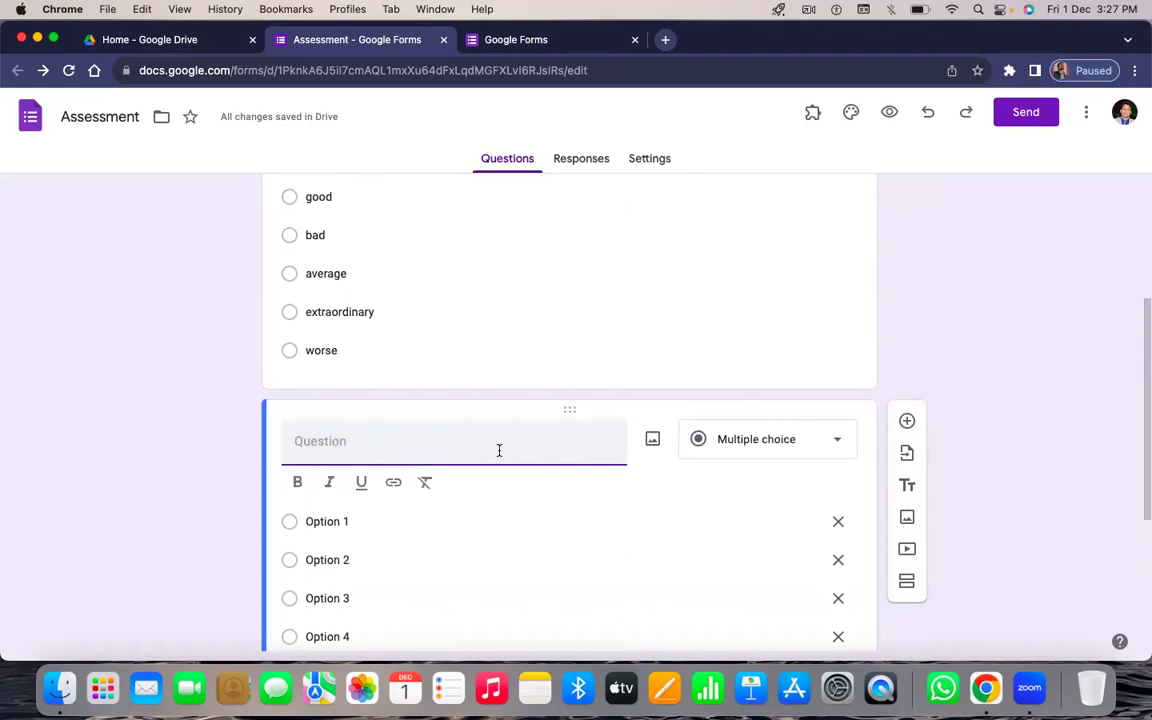
click(970, 260)
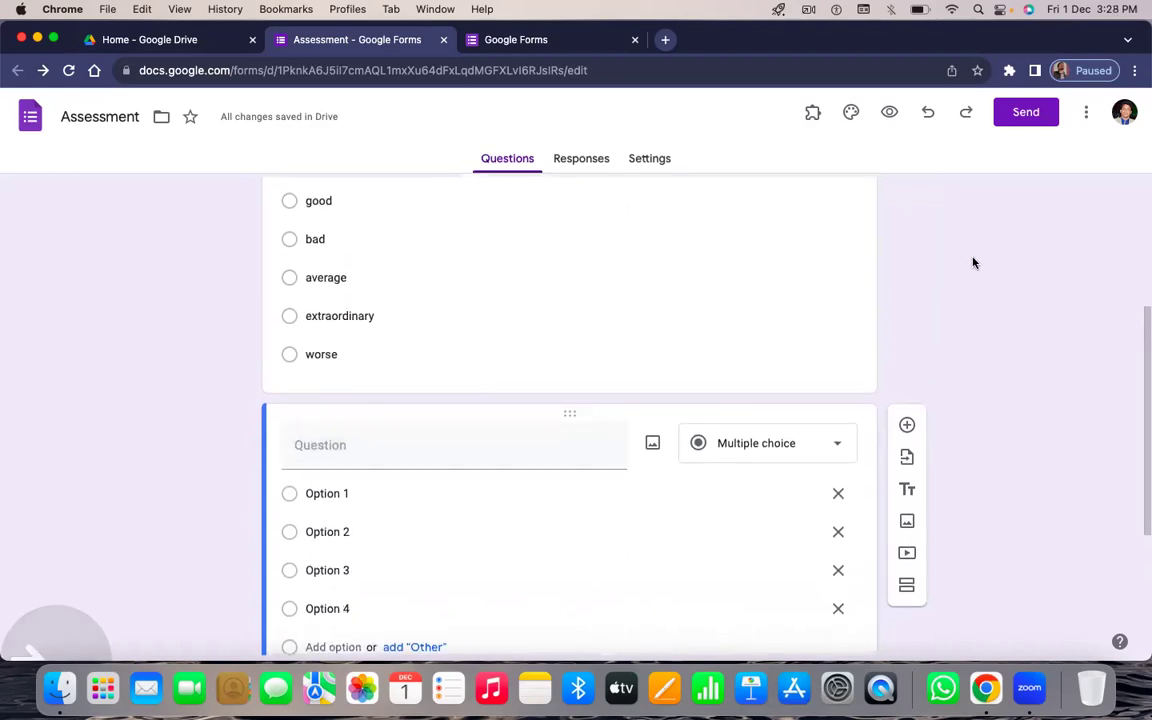
scroll(952, 265, up, 4)
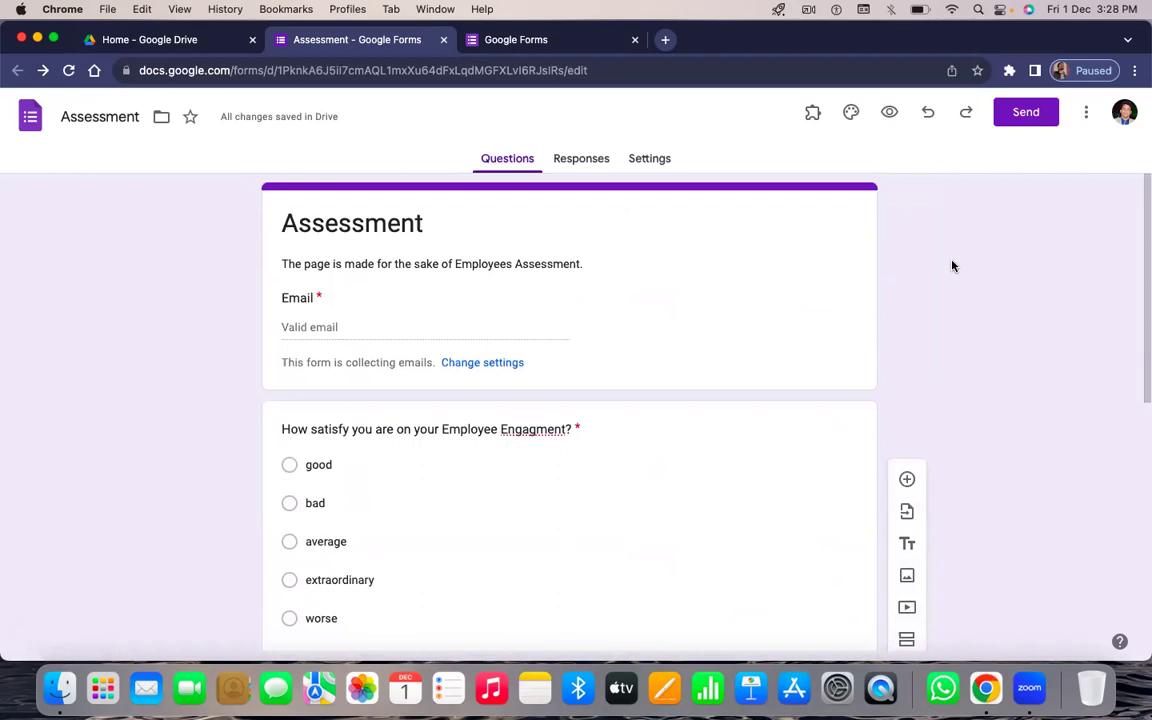
- Turn on "Make this a quiz" in the form's settings
click(638, 160)
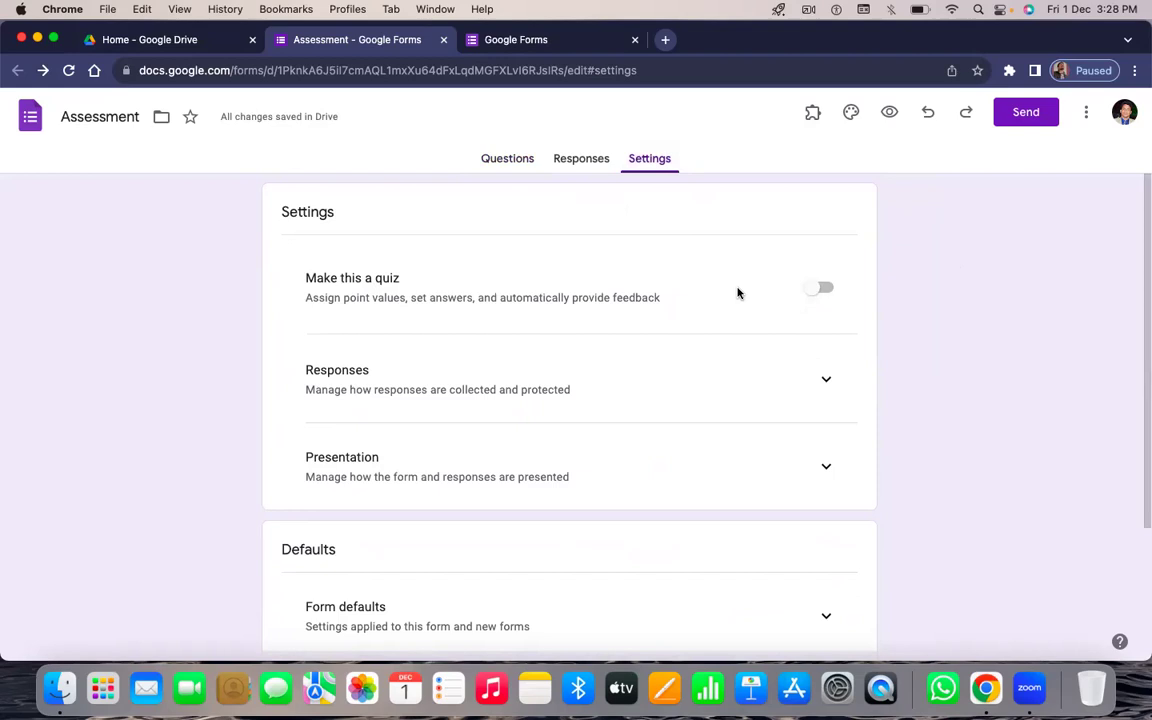
scroll(800, 270, down, 3)
scroll(800, 270, up, 3)
click(818, 286)
scroll(730, 343, down, 1)
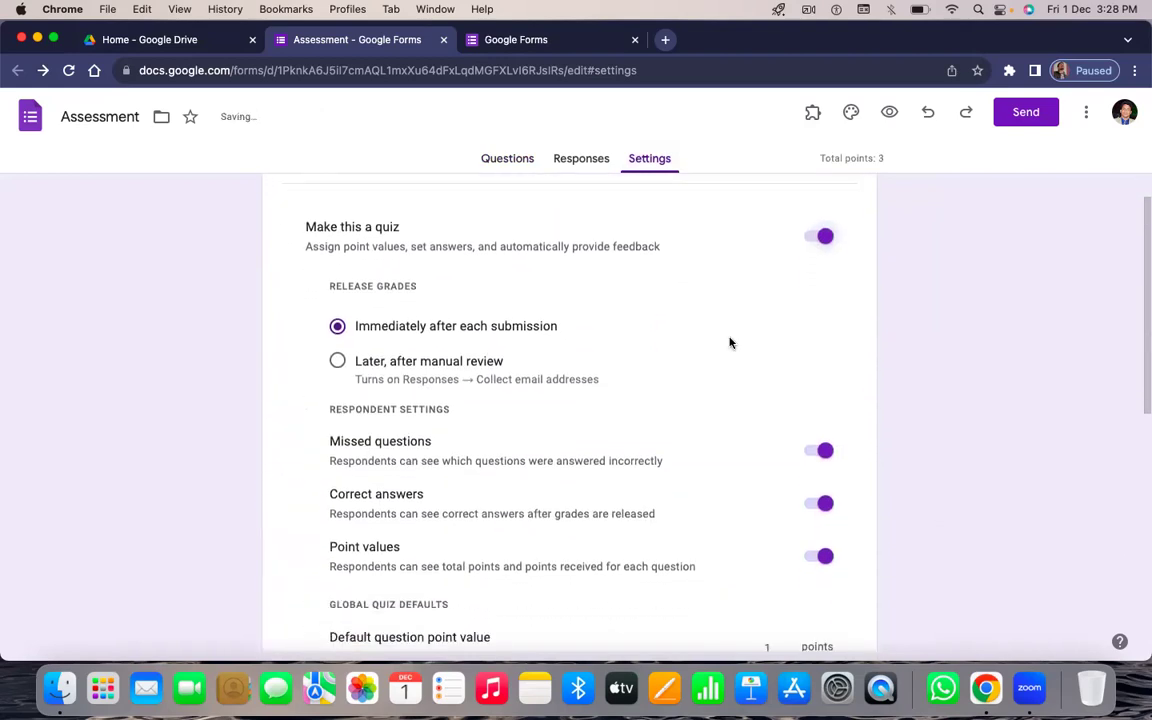
- Turn the "Make this a quiz" setting off and back on
scroll(640, 320, up, 2)
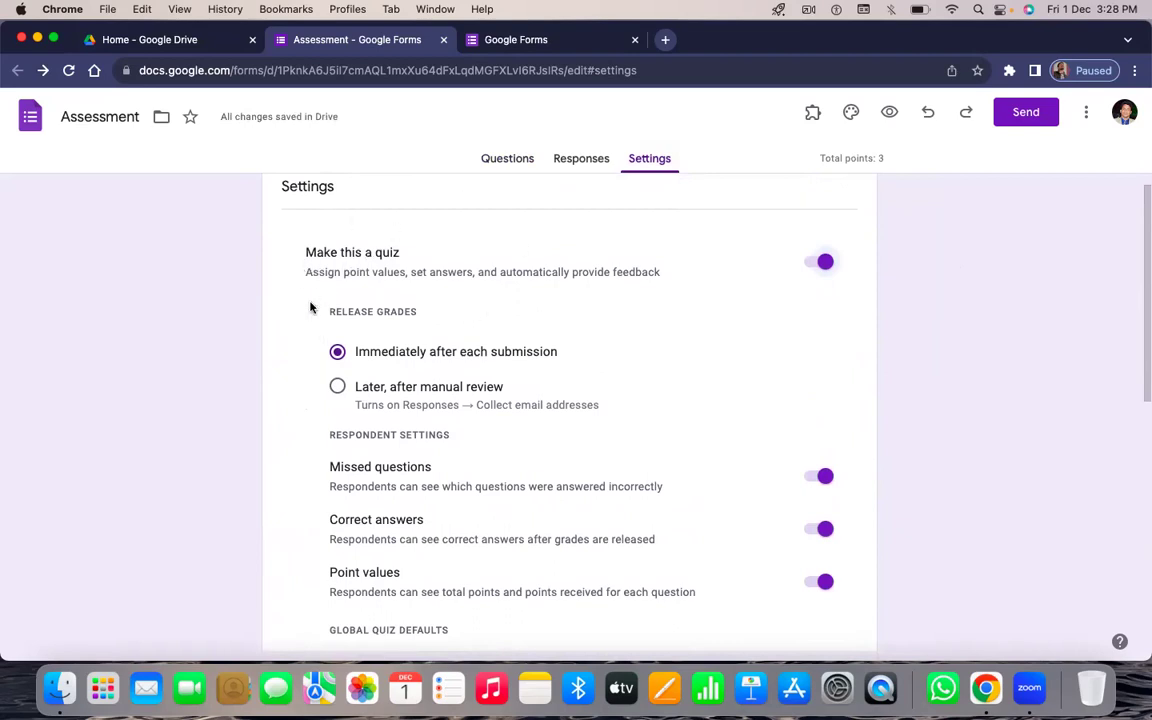
drag(329, 298, 308, 256)
drag(306, 256, 445, 260)
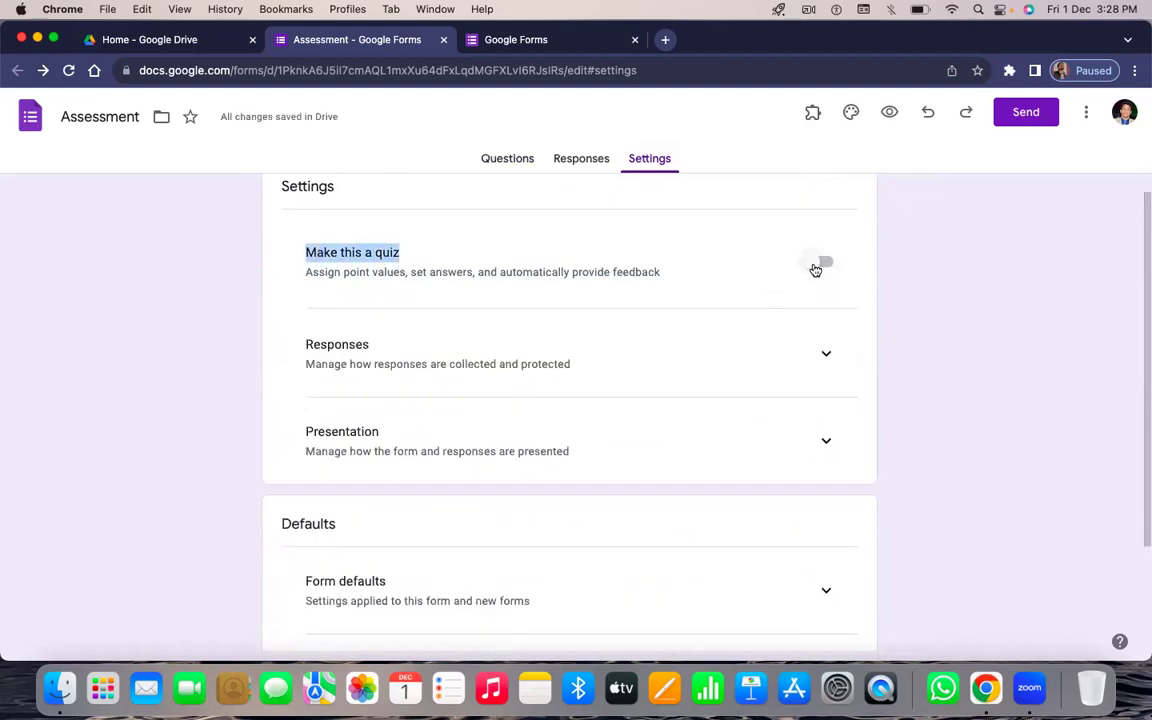
click(816, 266)
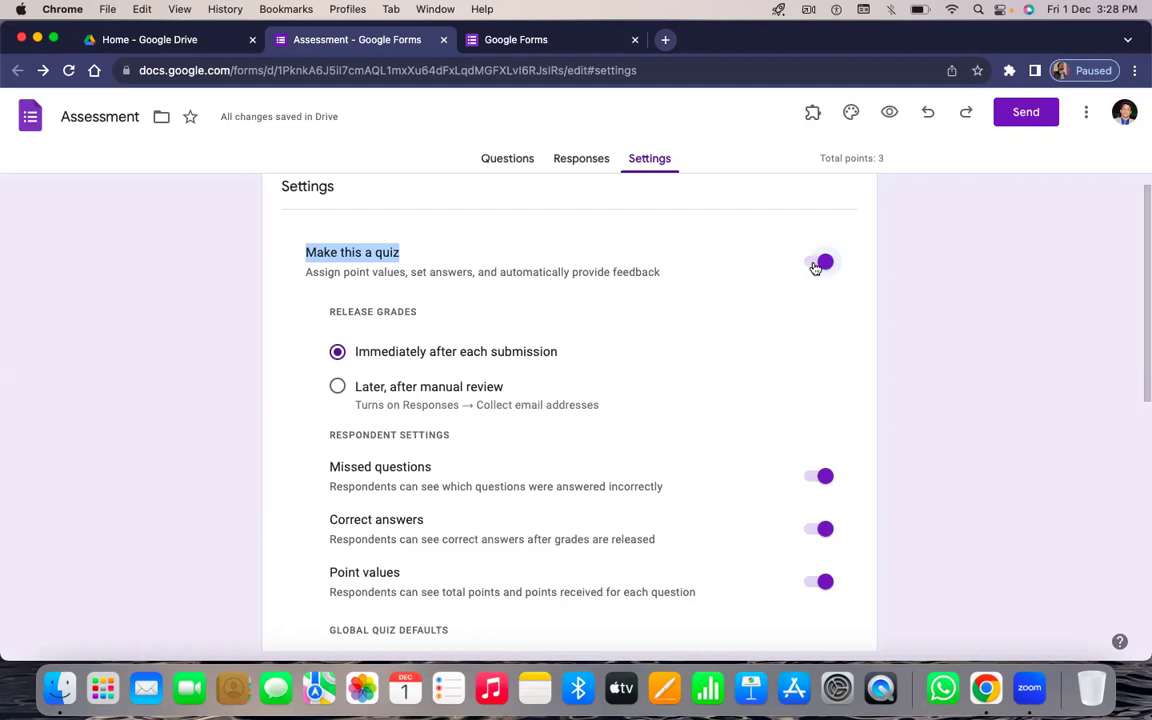
click(818, 264)
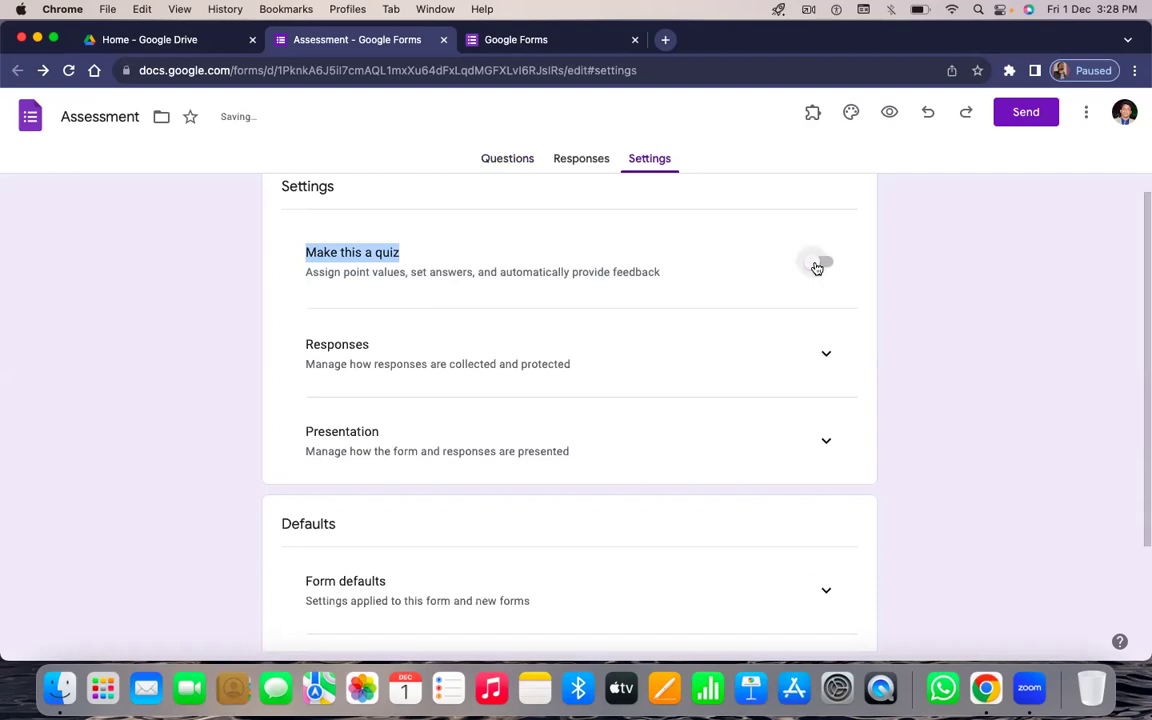
click(818, 264)
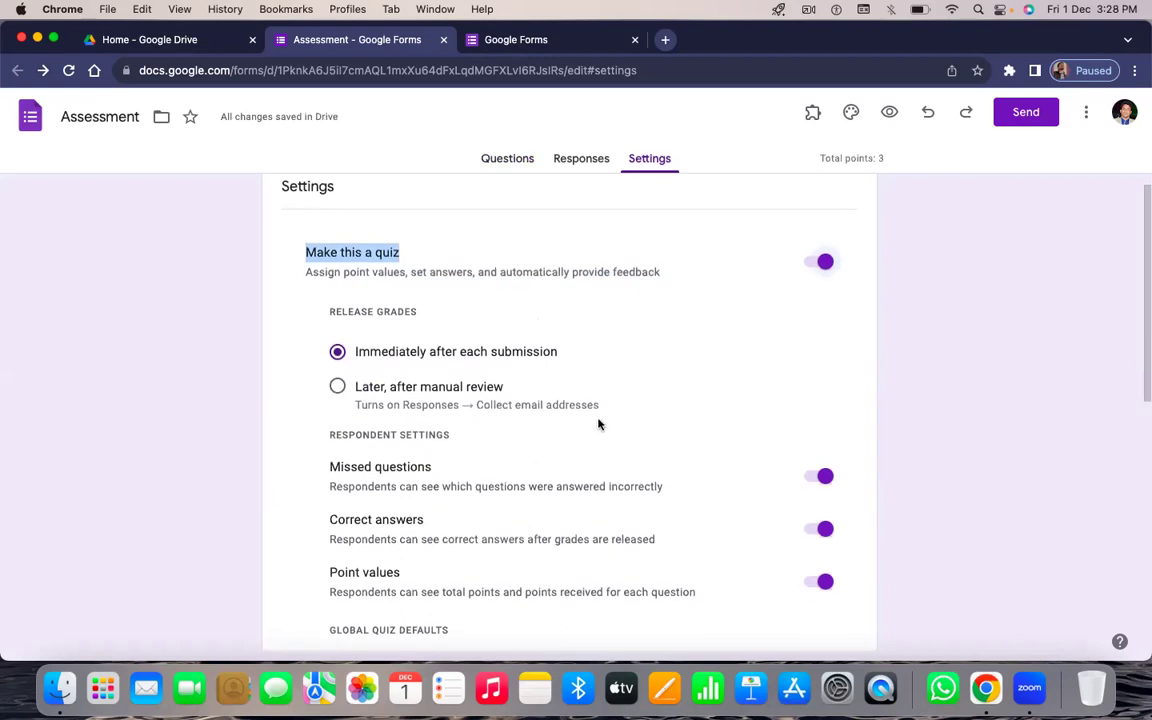
- Set the default question point value for the quiz to 5 points
drag(1142, 262, 1142, 385)
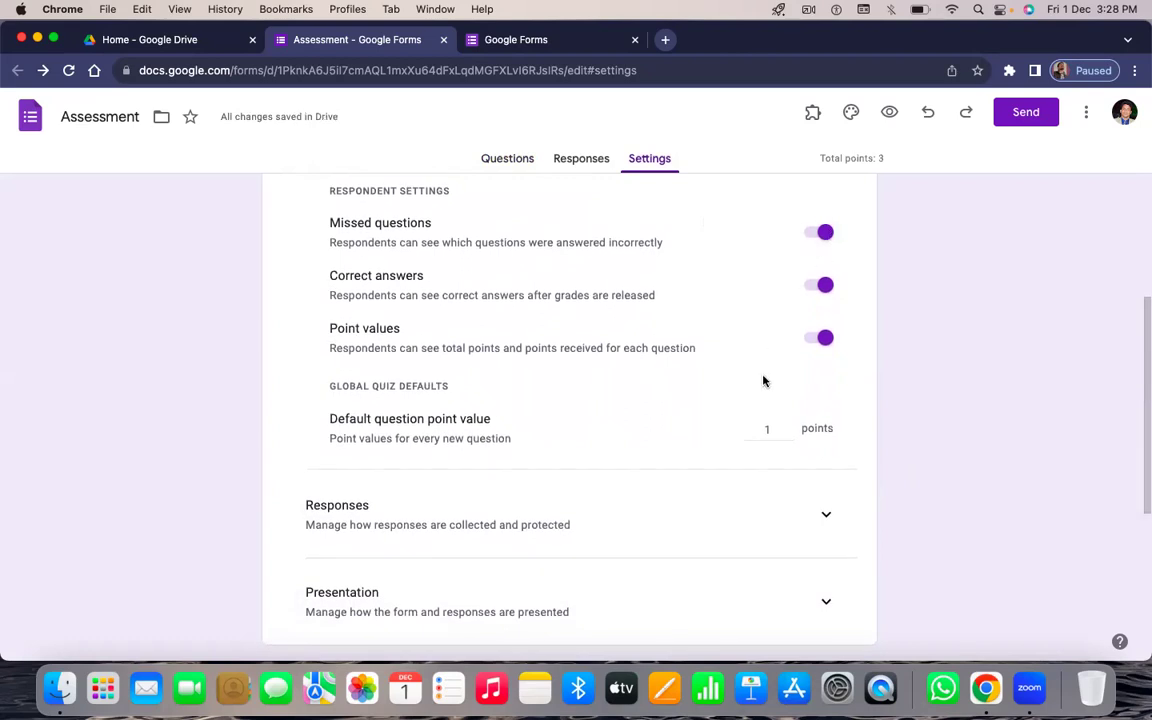
scroll(763, 381, down, 3)
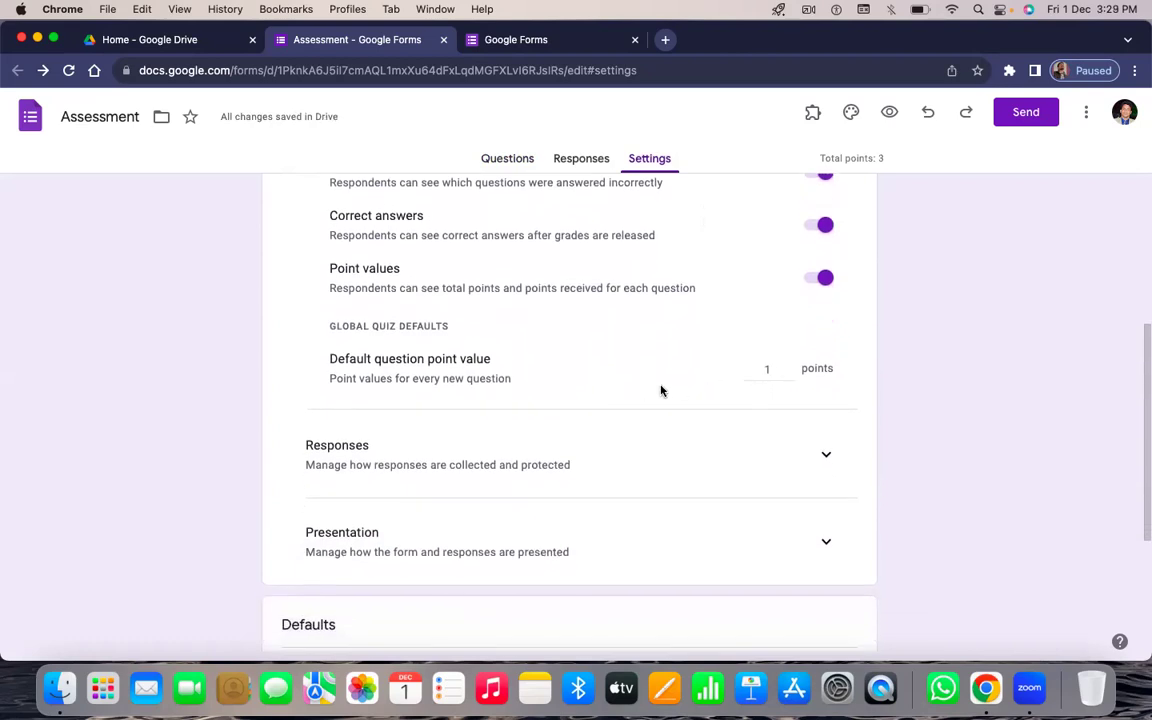
click(789, 370)
click(789, 369)
scroll(756, 404, down, 2)
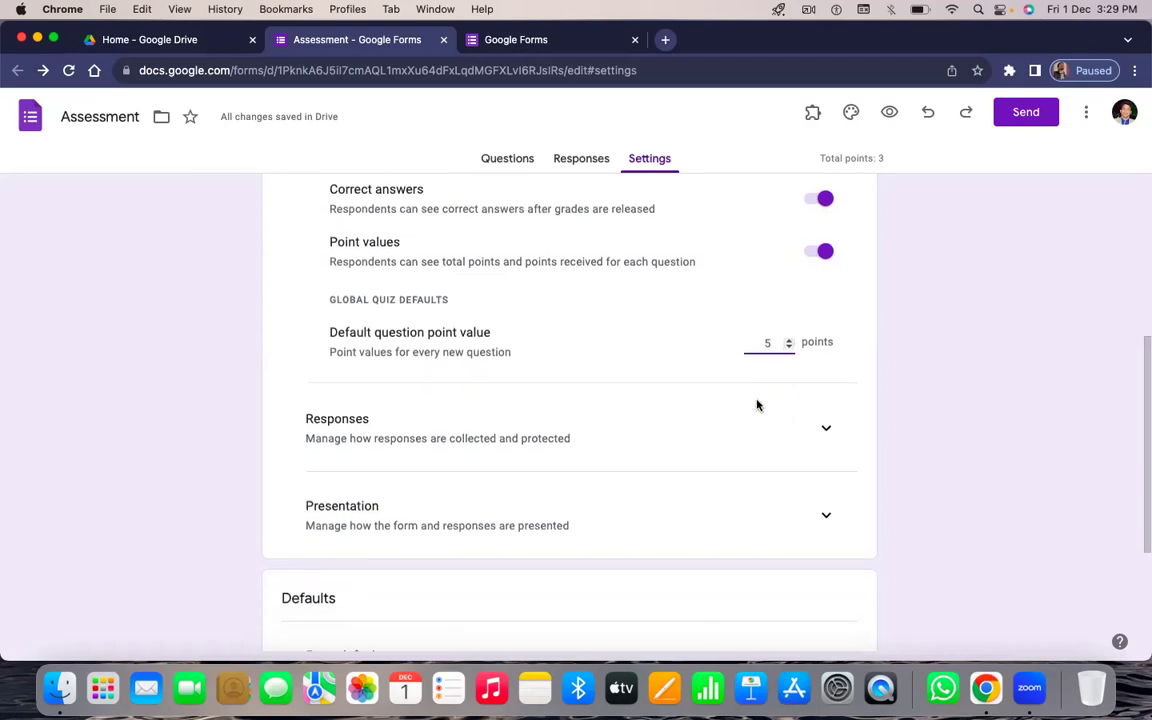
- Expand the Responses settings, try "Do not collect" for email addresses, and set collection back to "Responder input"
click(826, 401)
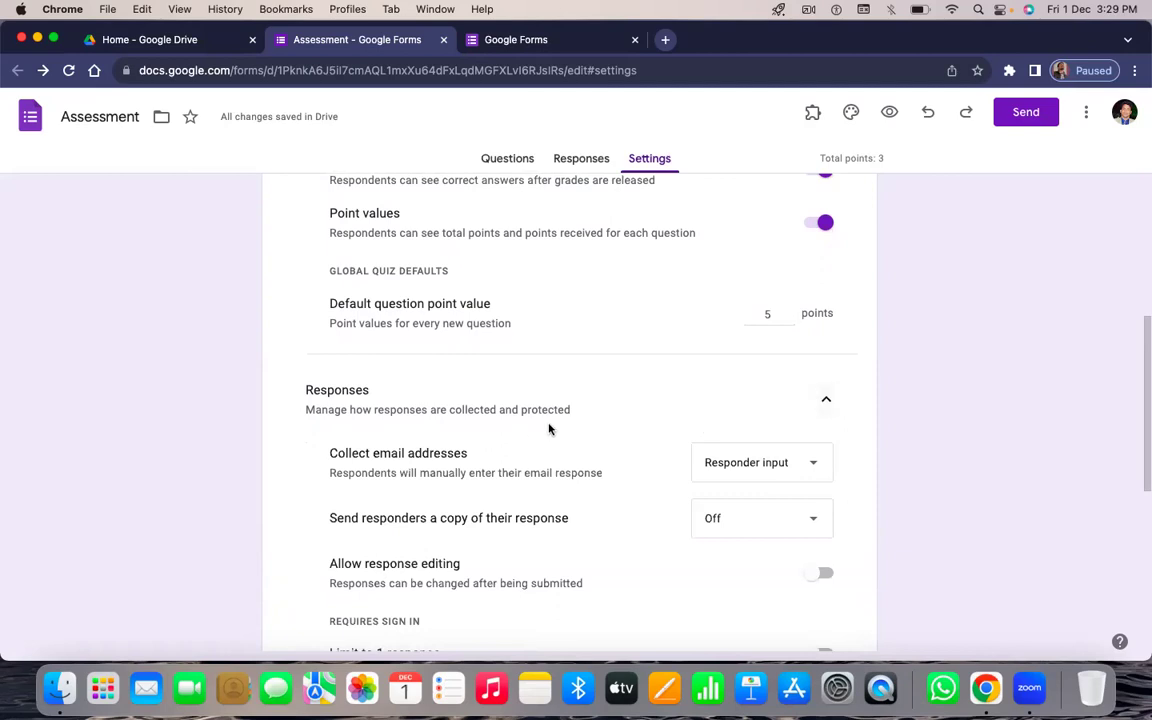
drag(321, 400, 362, 389)
click(765, 471)
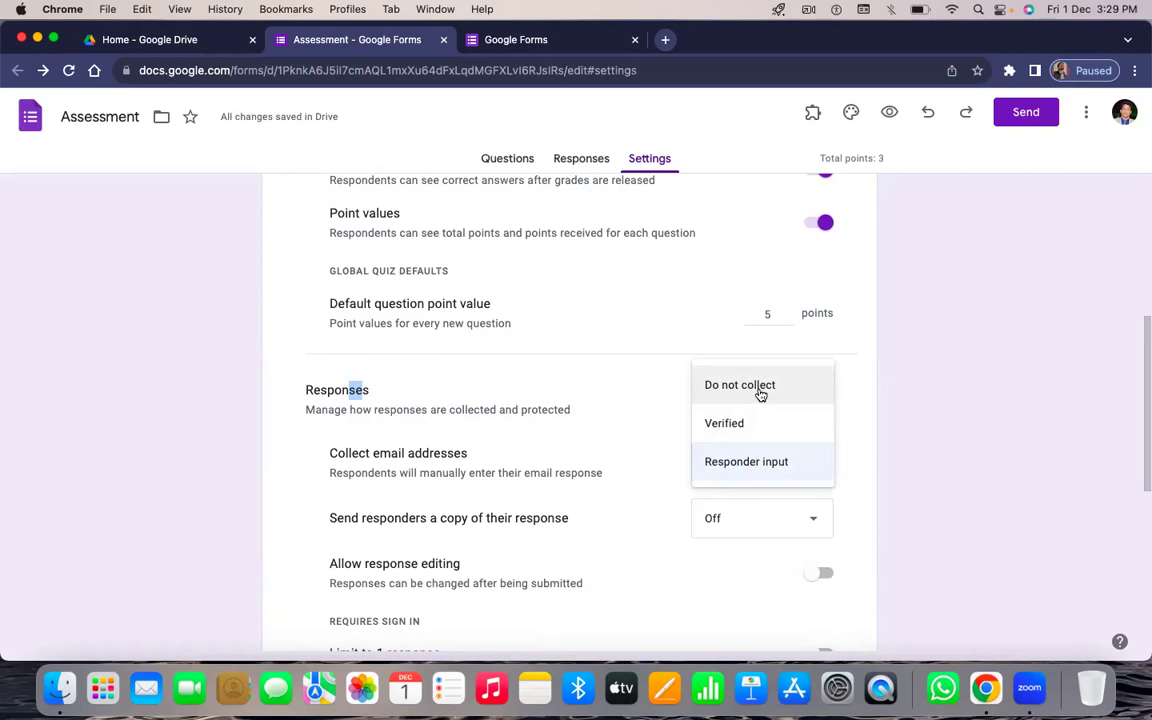
click(722, 387)
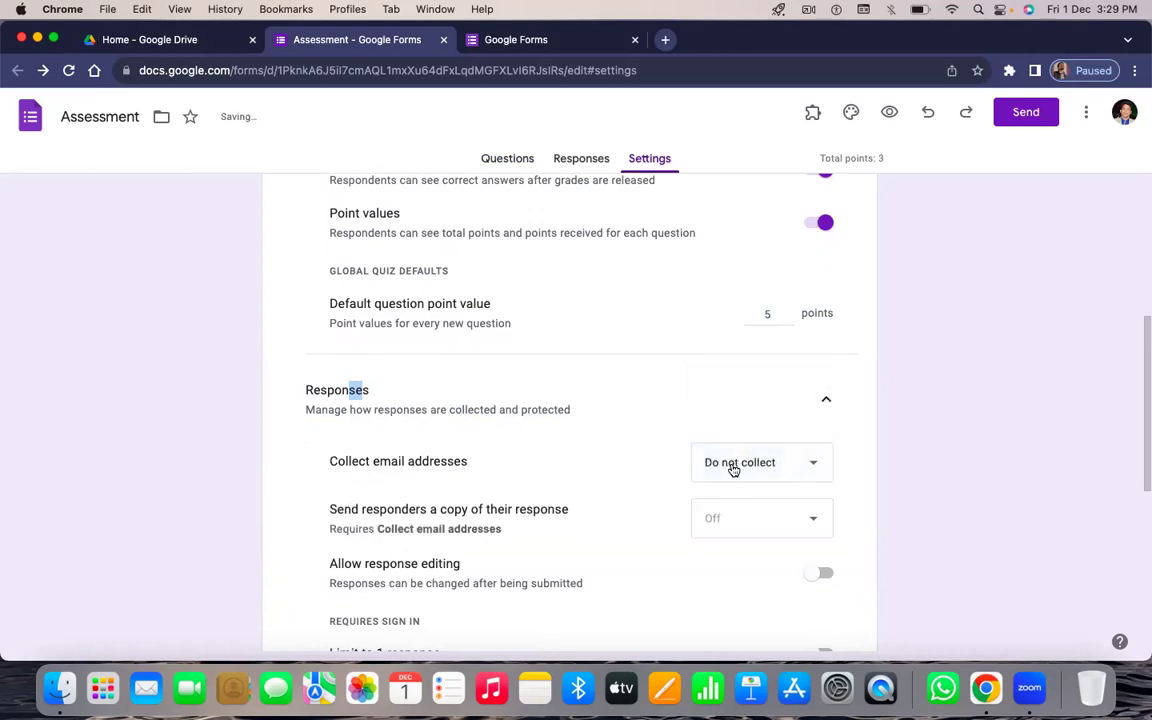
click(733, 466)
click(714, 538)
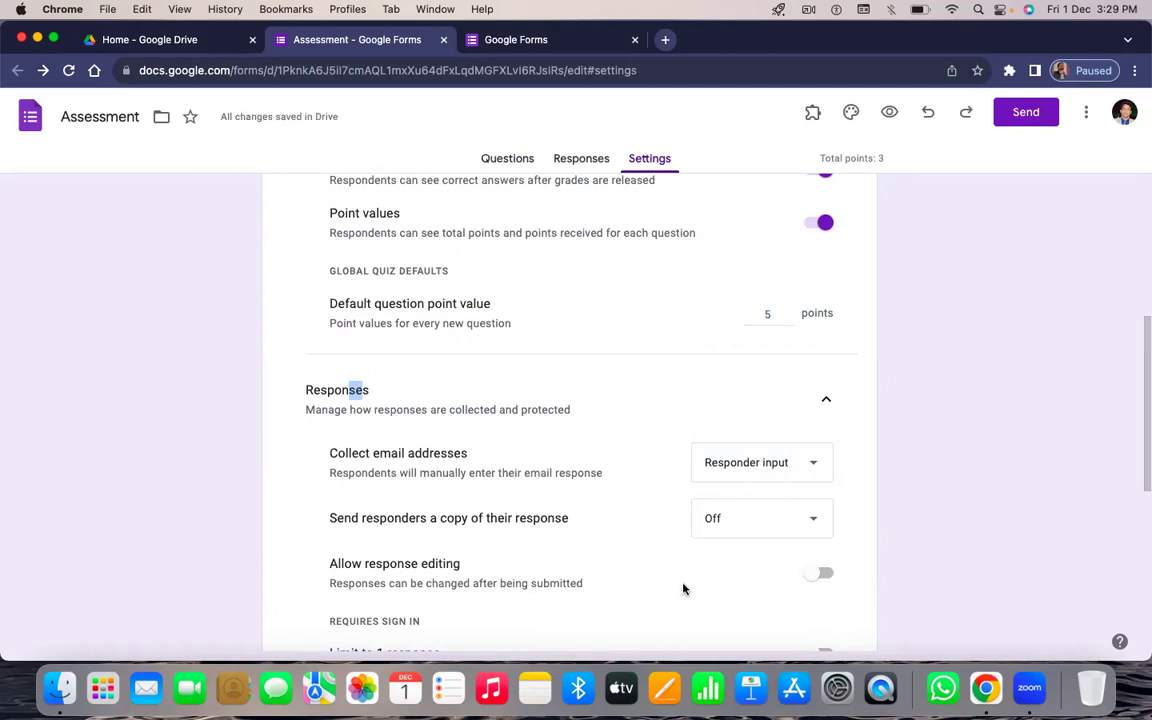
- Set "Send responders a copy of their response" to Always
scroll(669, 532, down, 2)
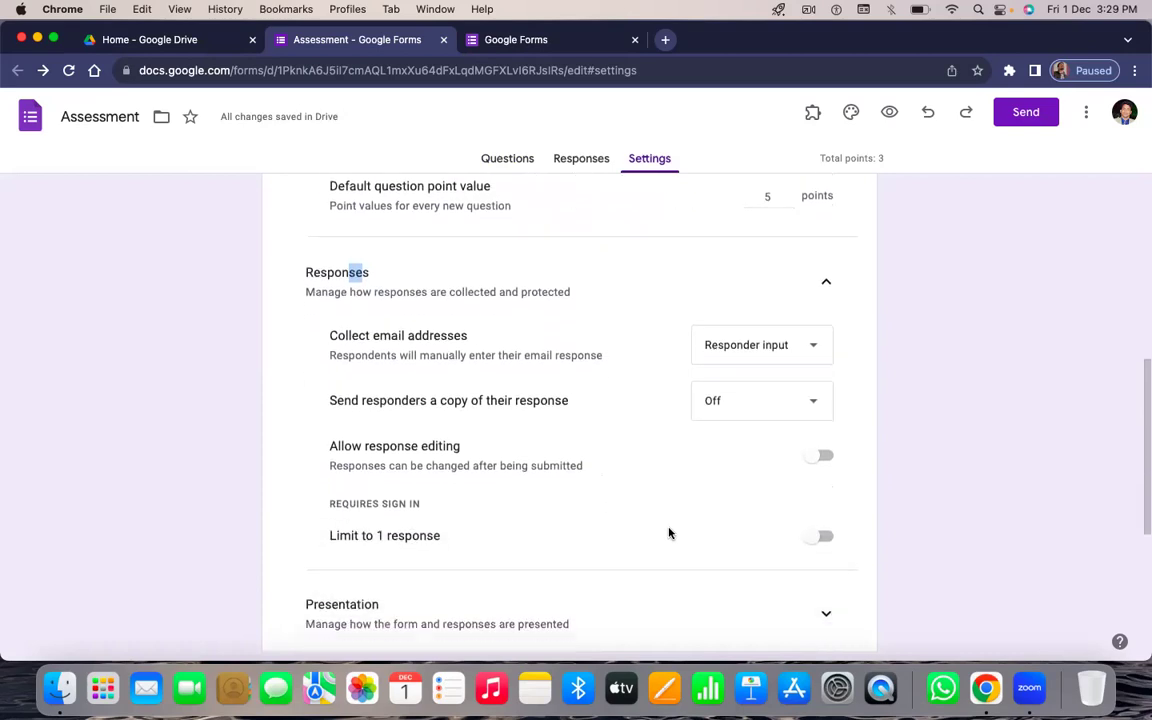
click(749, 403)
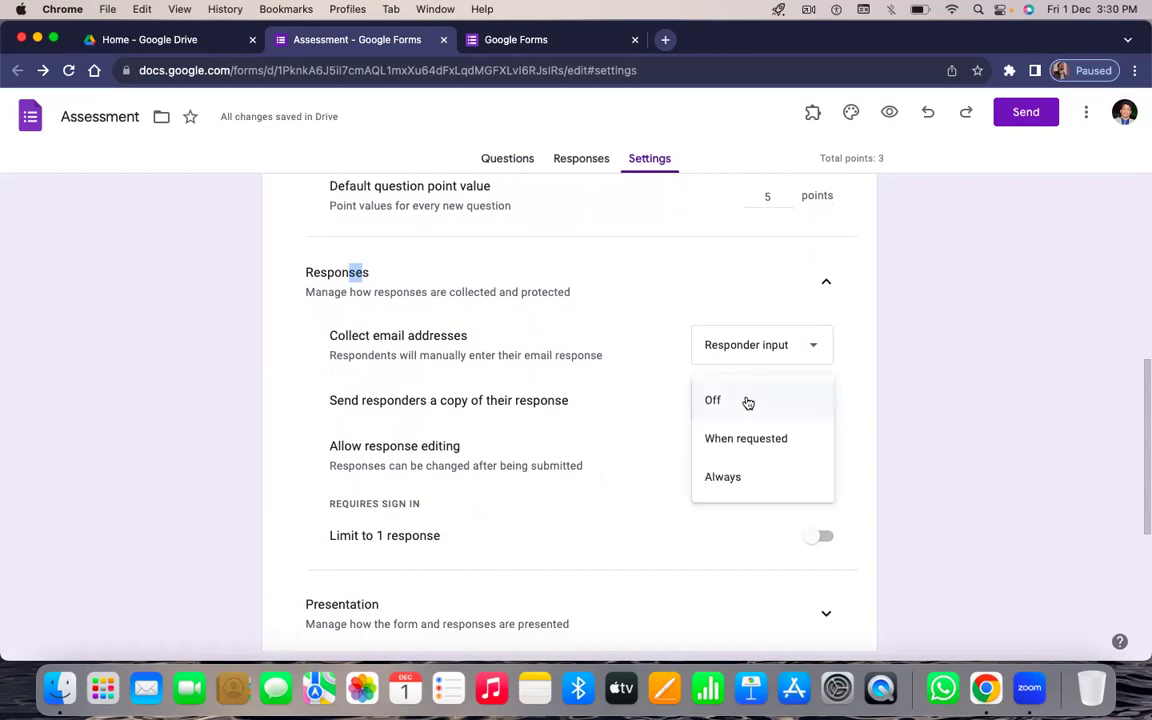
click(728, 479)
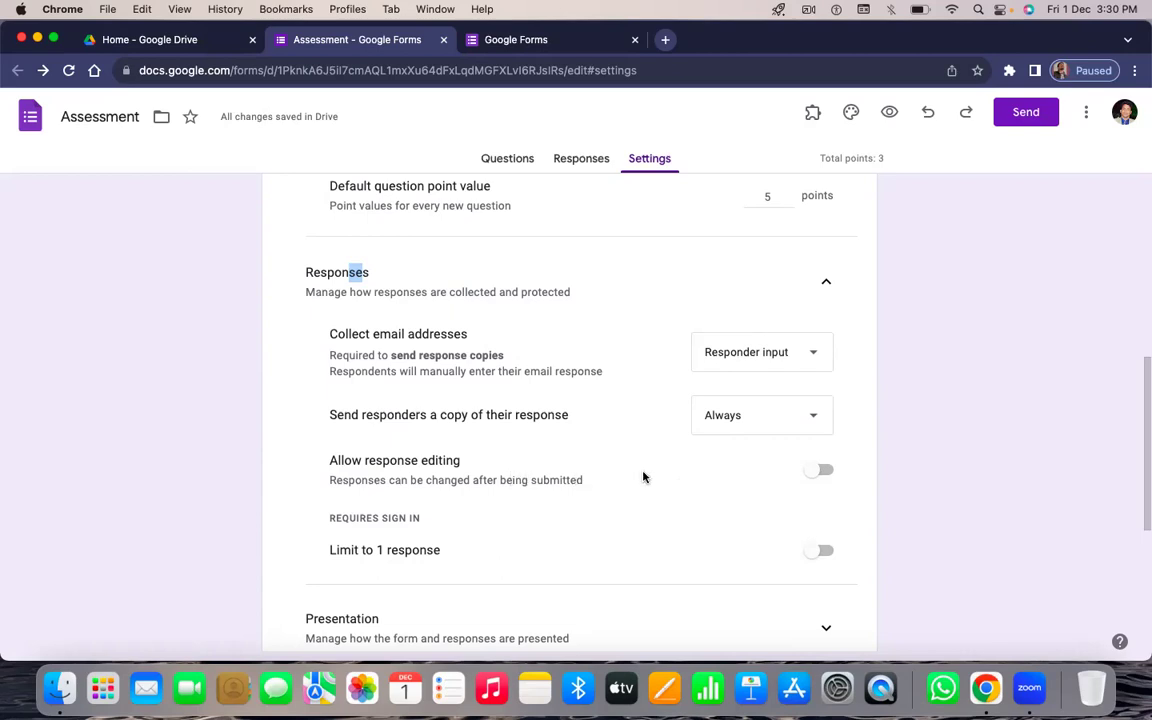
- Turn "Allow response editing" and "Limit to 1 response" on and back off
click(822, 474)
click(816, 474)
drag(655, 504, 681, 424)
click(691, 513)
click(814, 553)
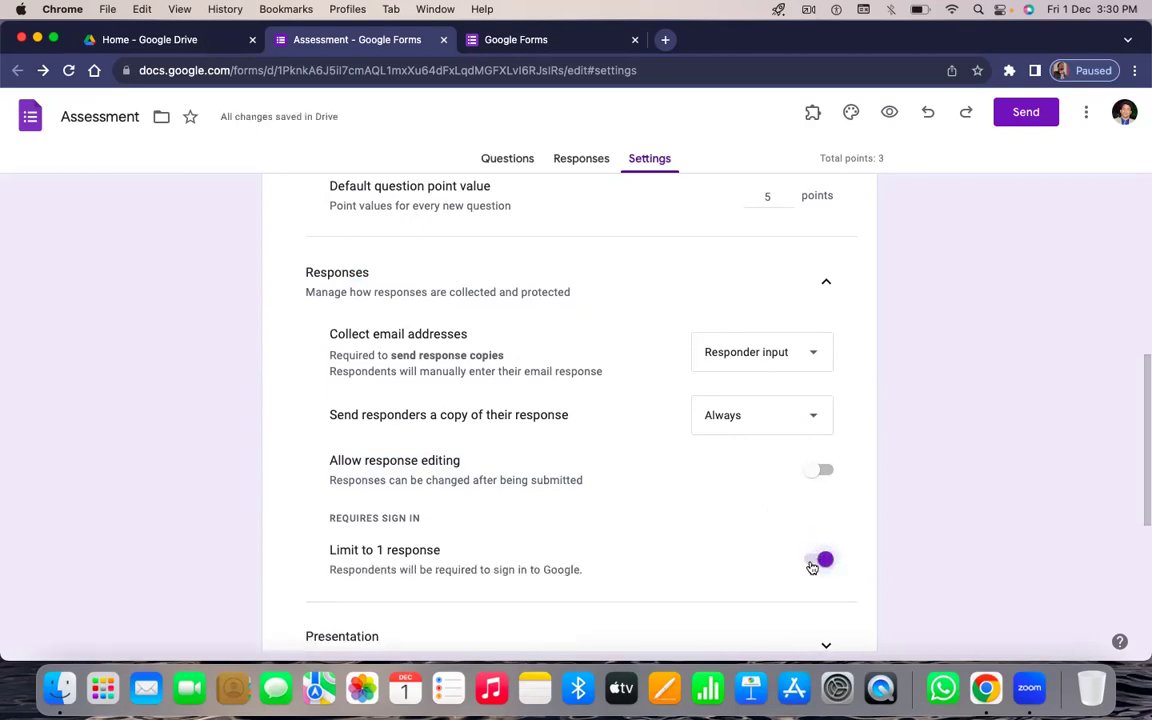
click(813, 560)
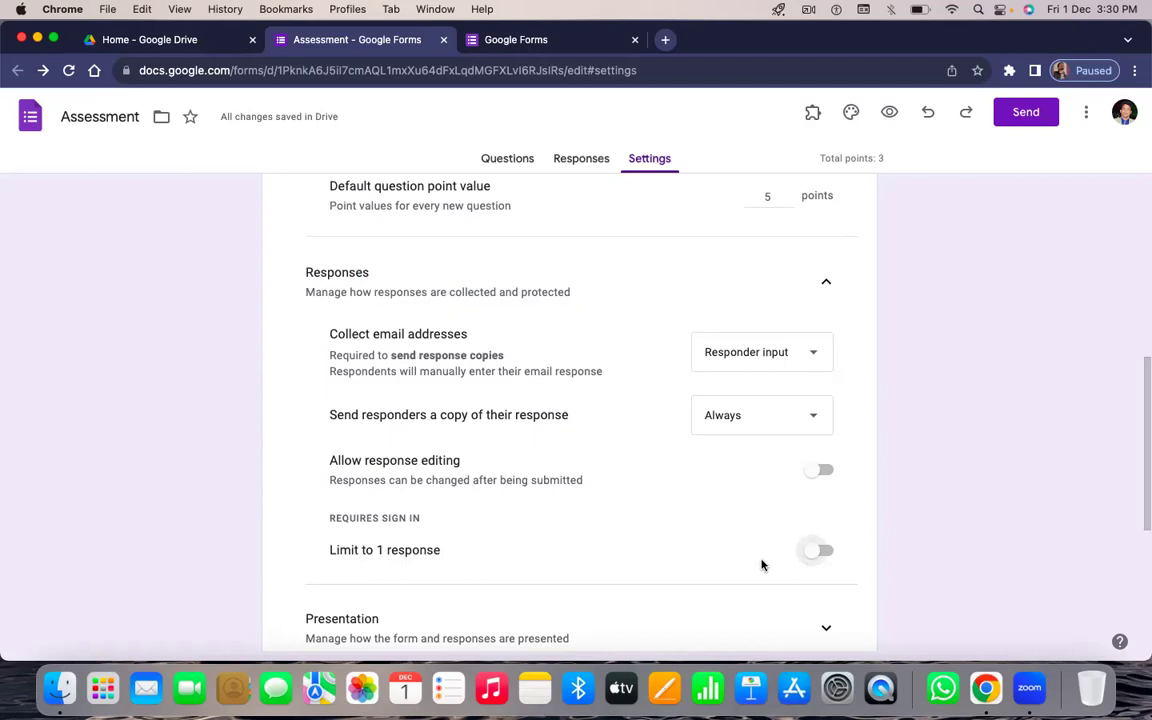
- Turn on "Show progress bar" and "Shuffle question order" in the form's Presentation settings
scroll(751, 535, down, 5)
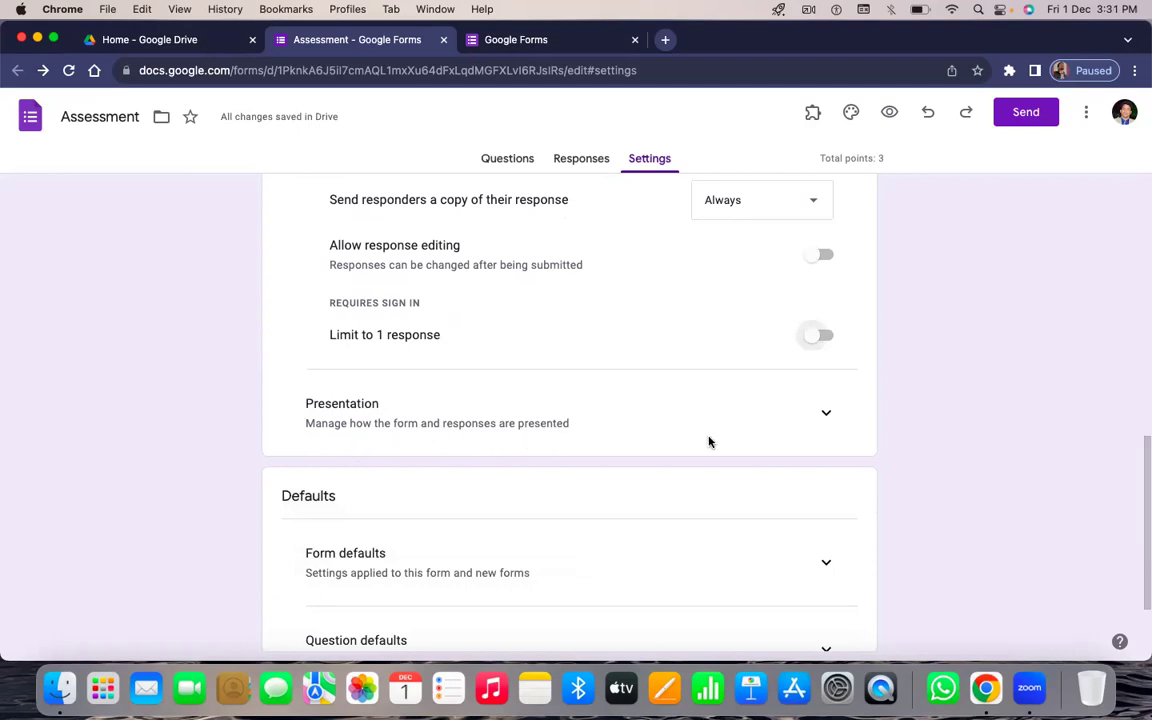
click(826, 413)
scroll(712, 459, down, 3)
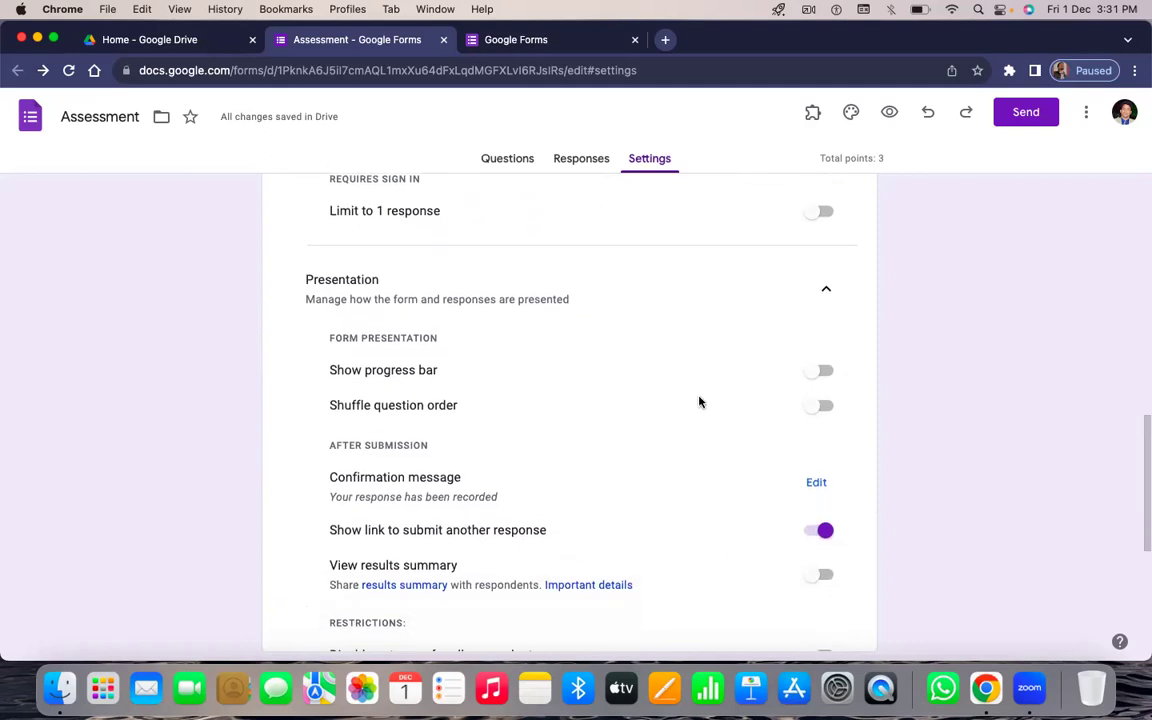
click(813, 373)
click(816, 408)
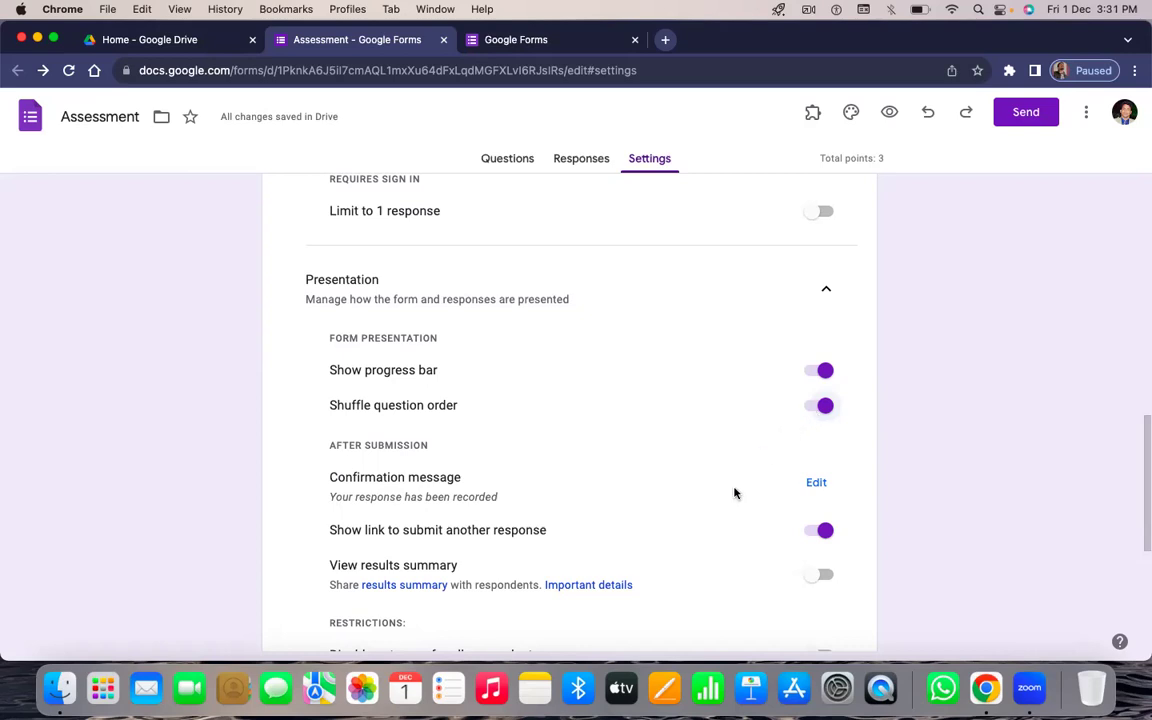
- Change the confirmation message to "Your response has been recorded. thank you for your test." and save it
click(816, 484)
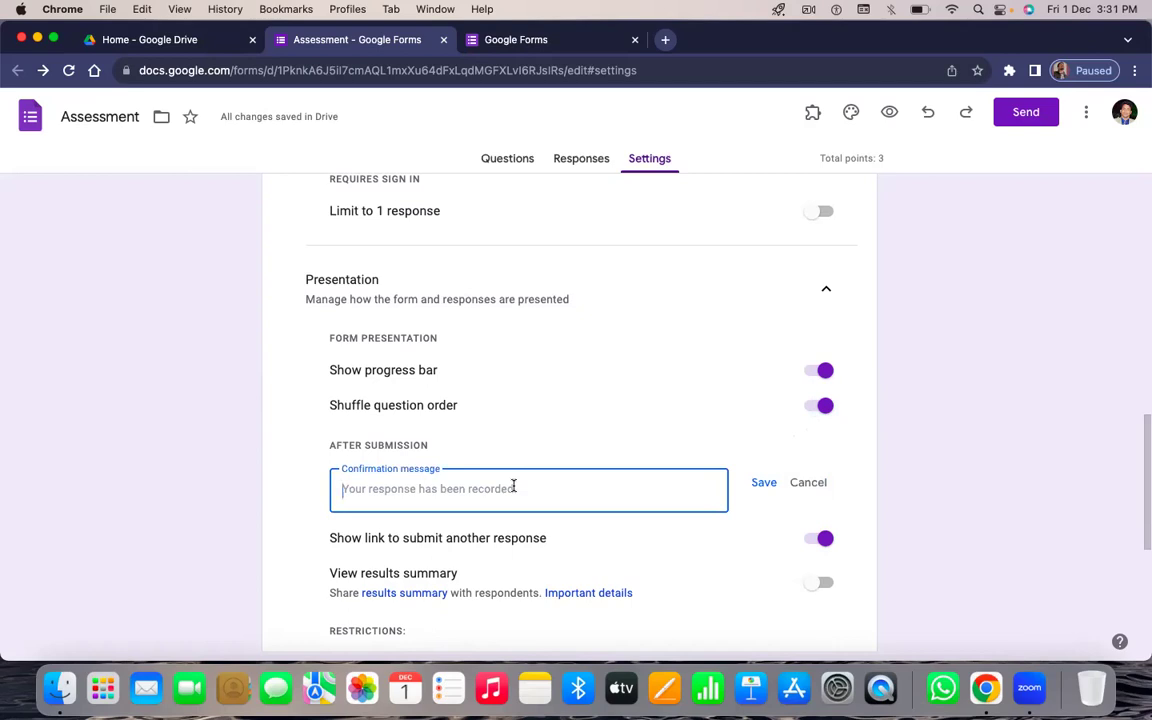
text(Your respo)
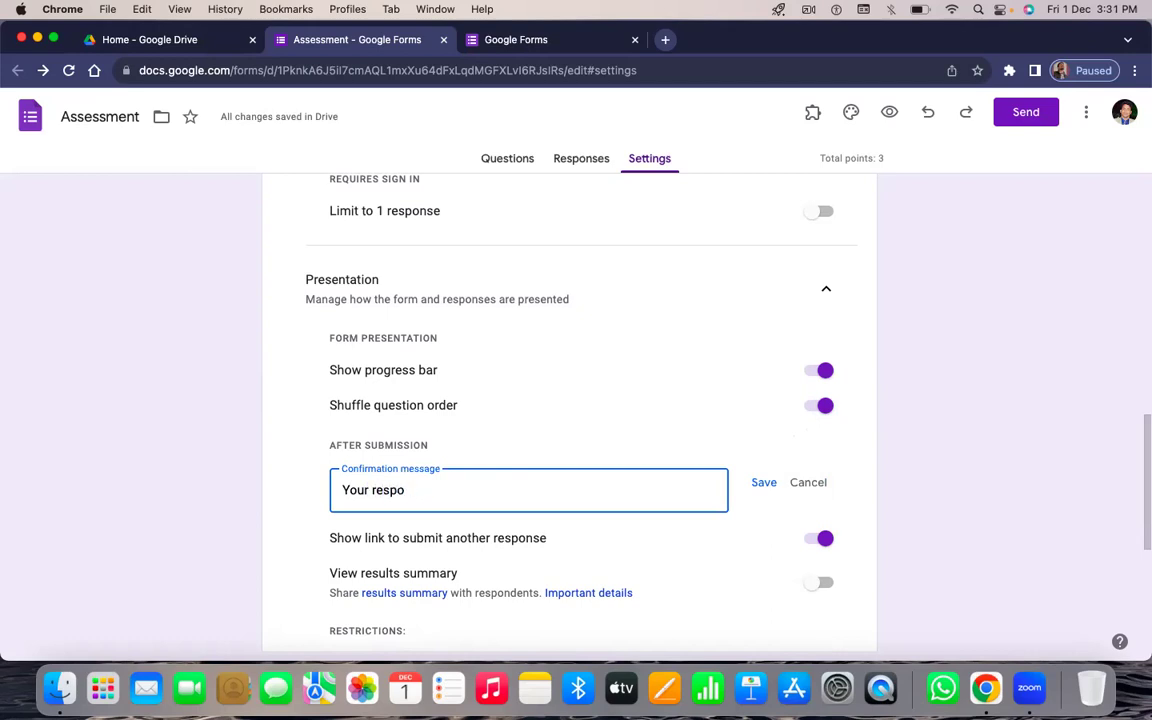
text(nsse has been recorded. tha)
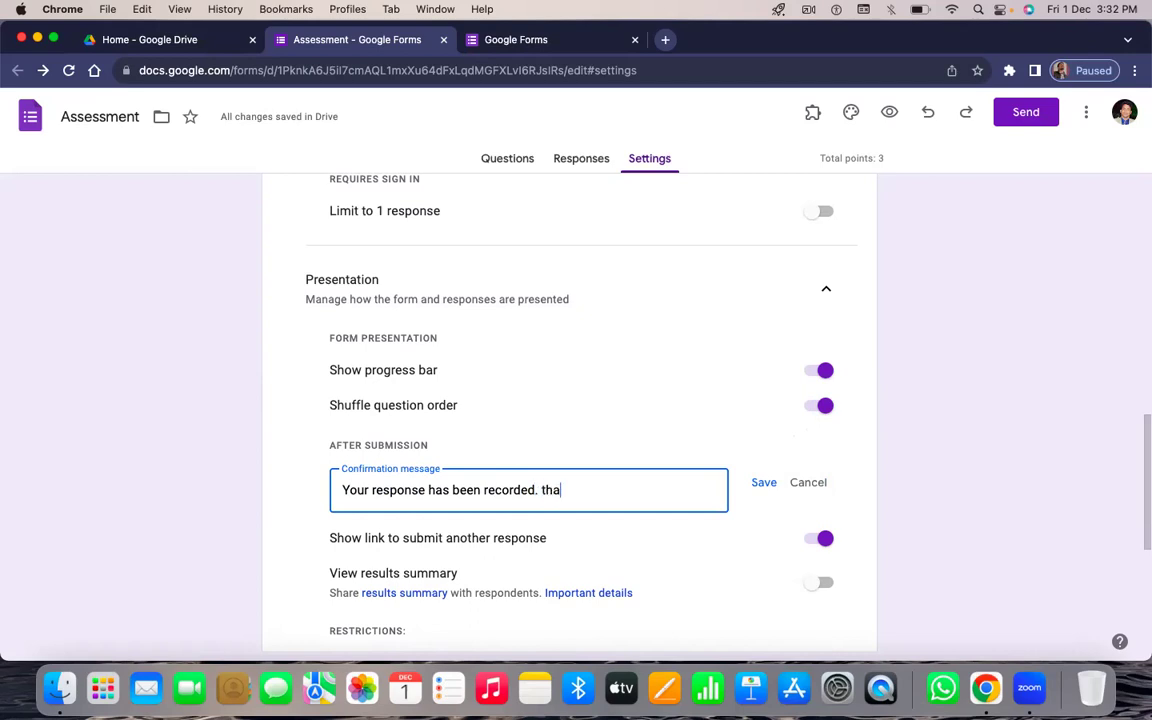
text(nk you for your)
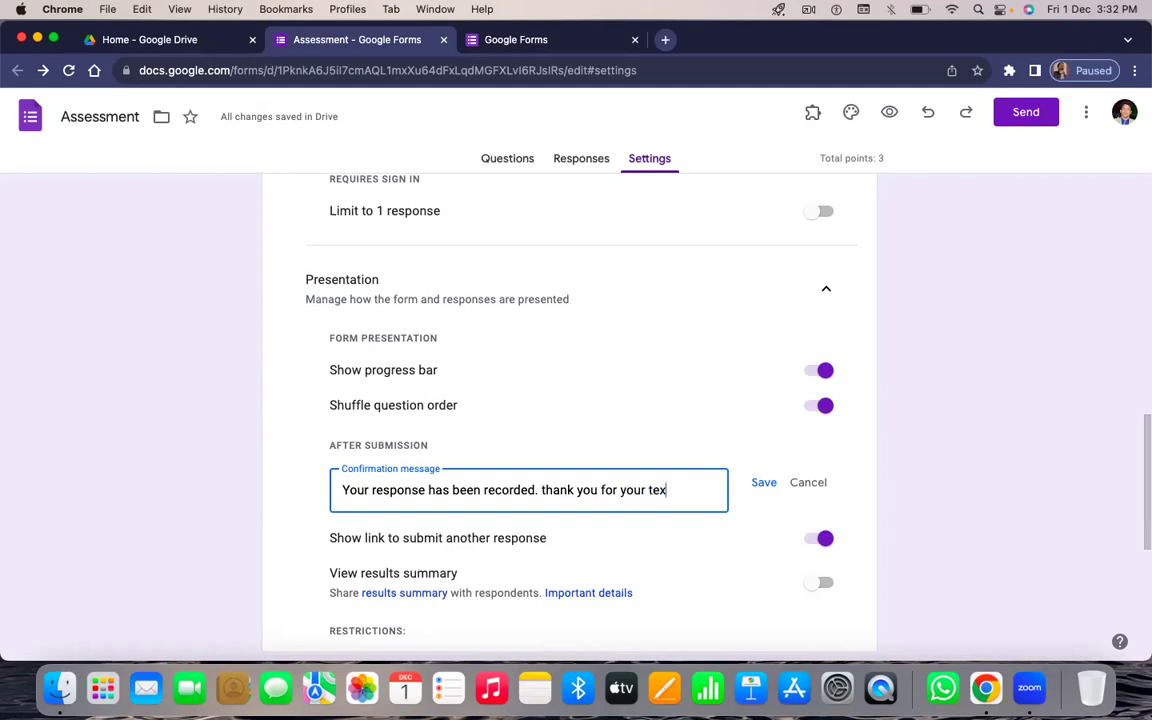
text( test.)
click(760, 484)
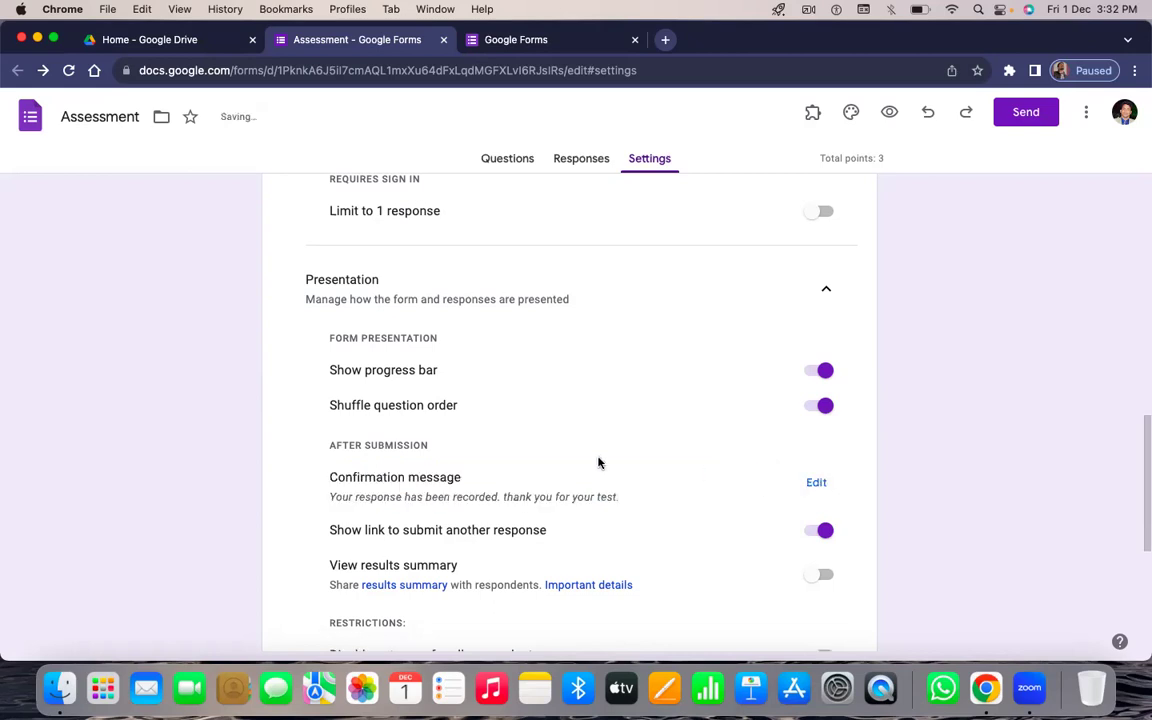
- Disable "Show link to submit another response" and enable "View results summary" for respondents
scroll(597, 481, down, 2)
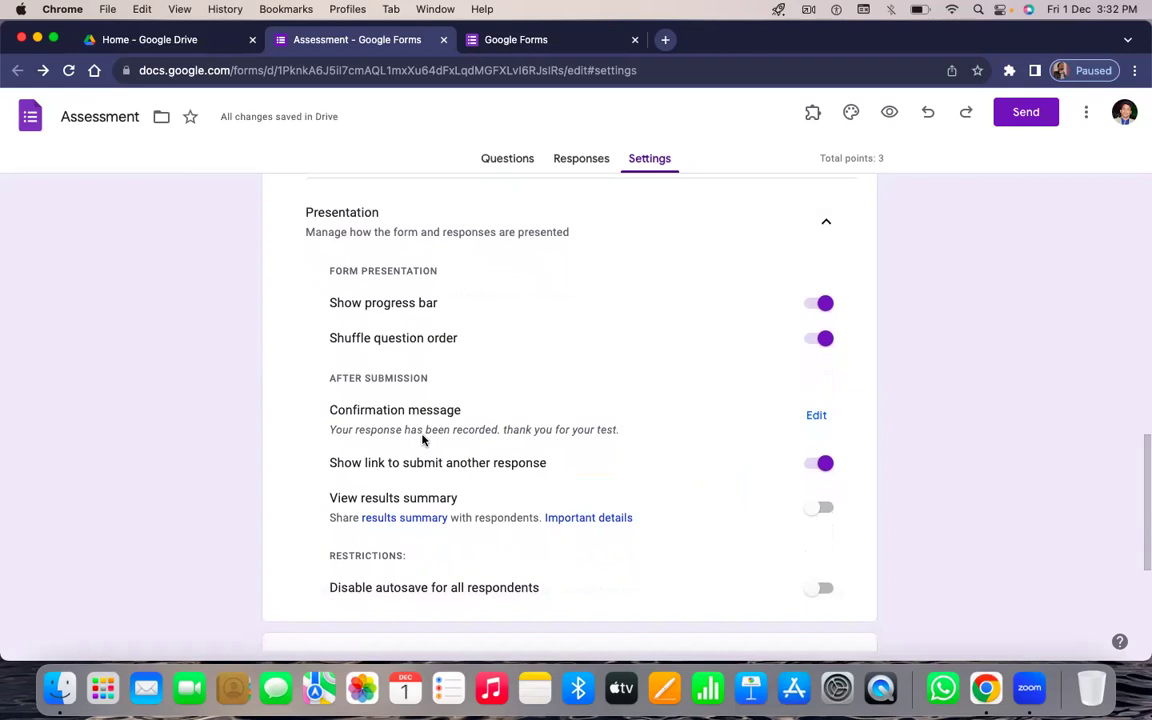
scroll(434, 459, down, 2)
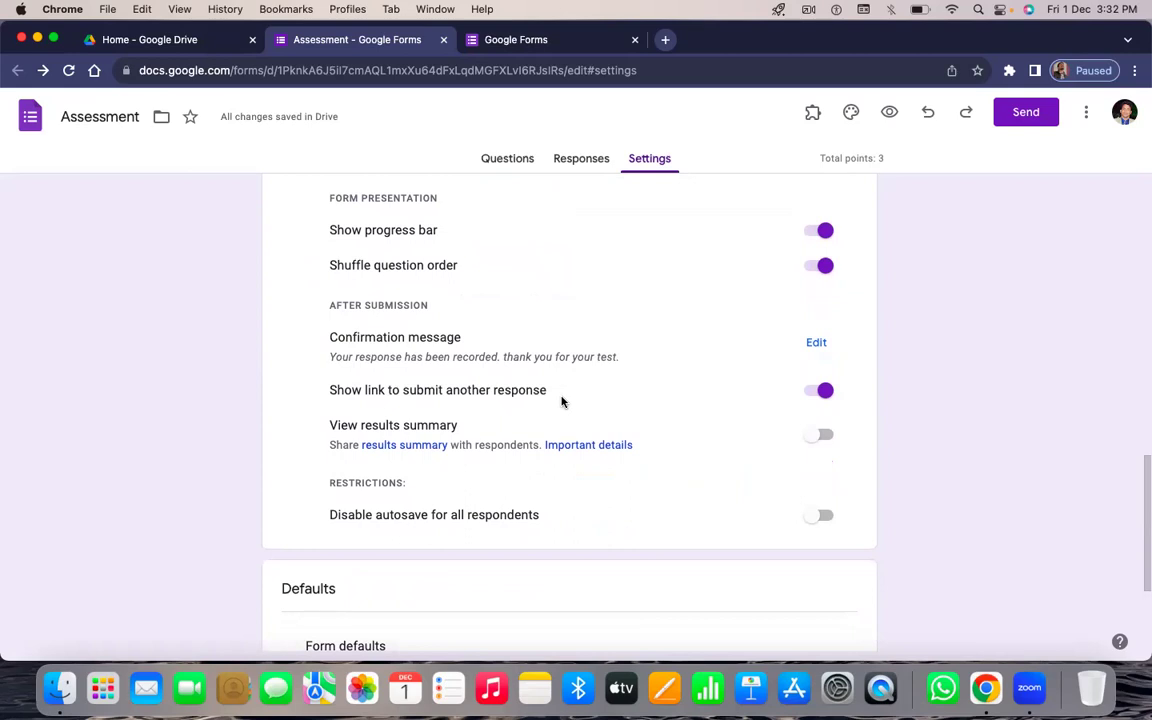
click(825, 393)
scroll(826, 395, down, 2)
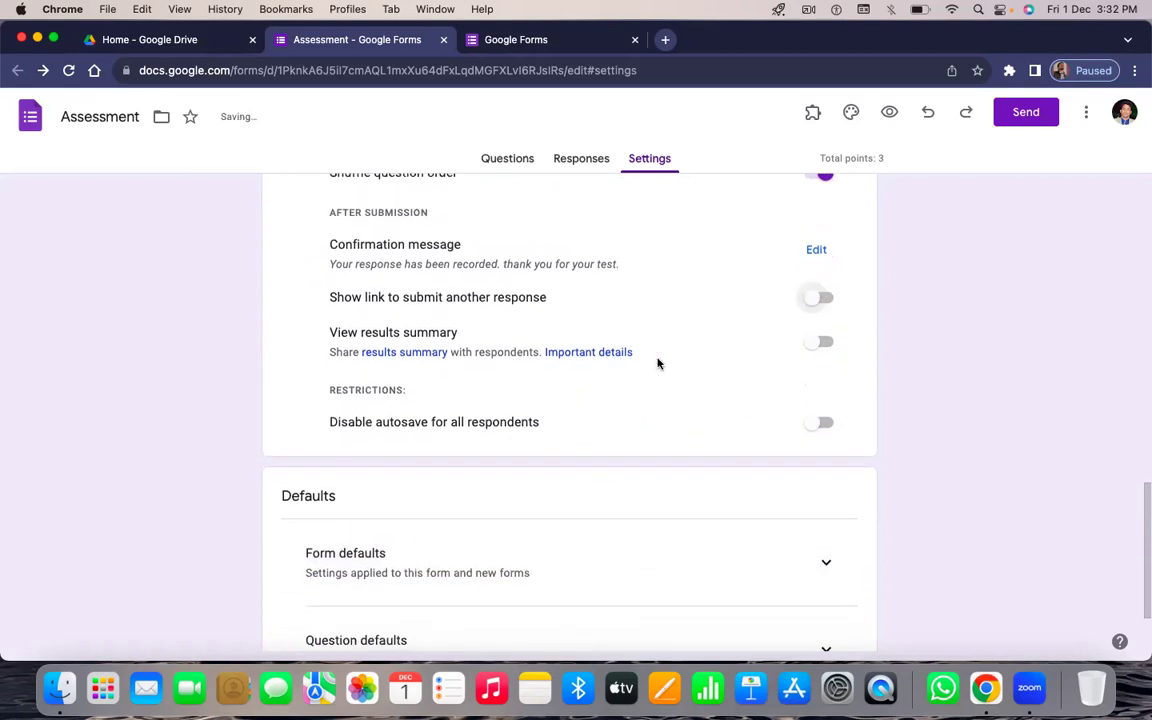
click(816, 346)
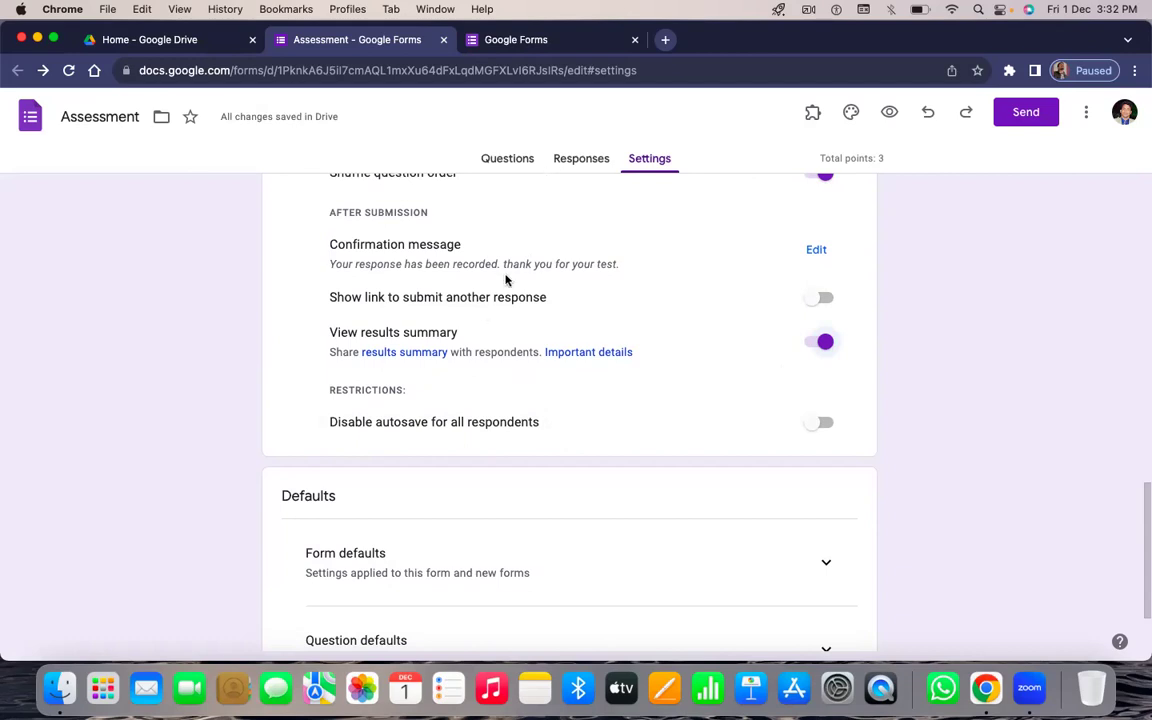
- Look at the form's responses overview and review the quiz, response, presentation and default settings
click(575, 164)
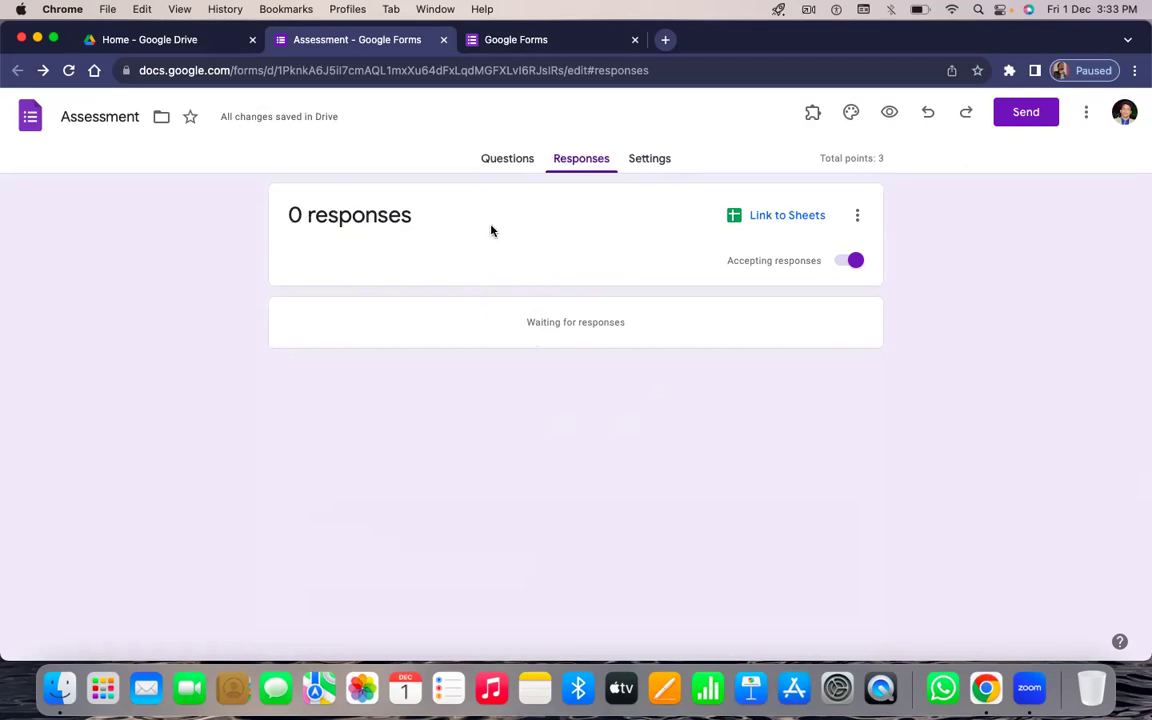
click(642, 159)
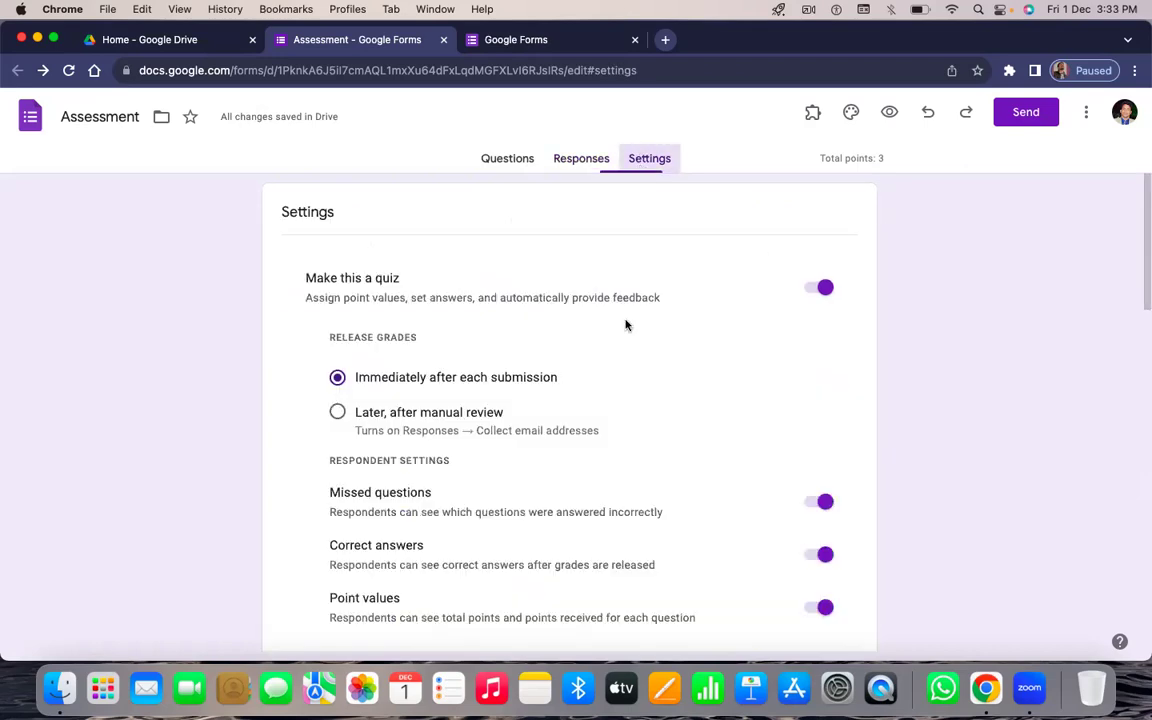
scroll(626, 324, down, 10)
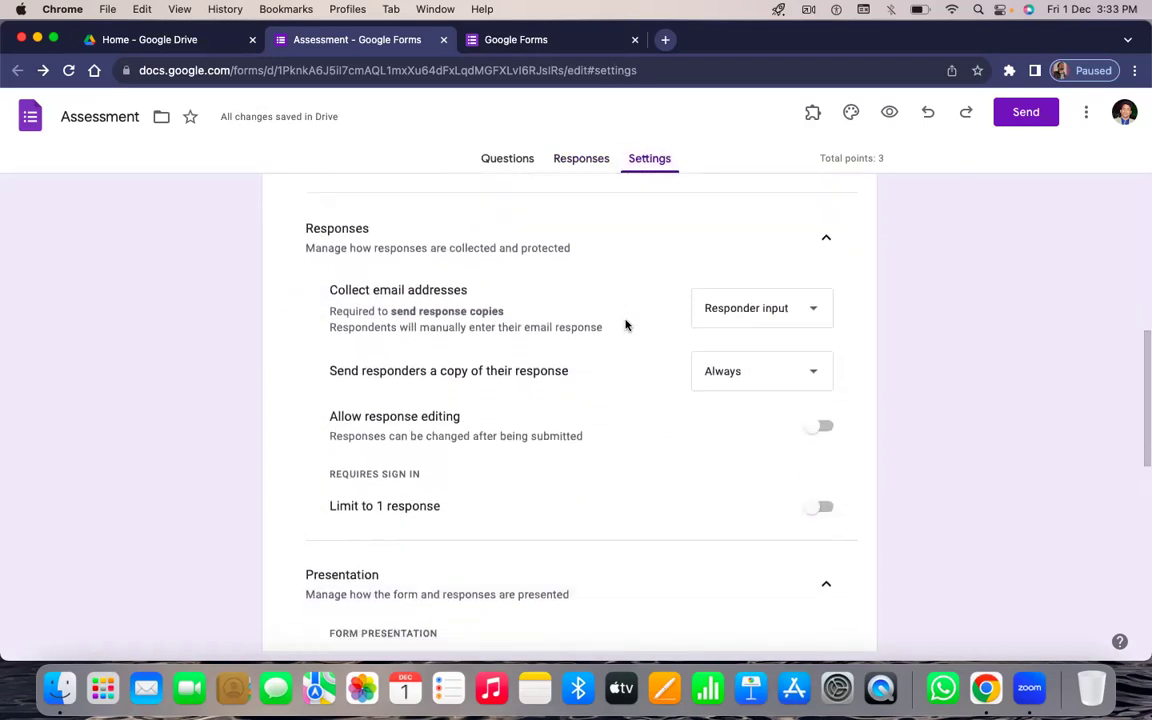
scroll(626, 324, down, 10)
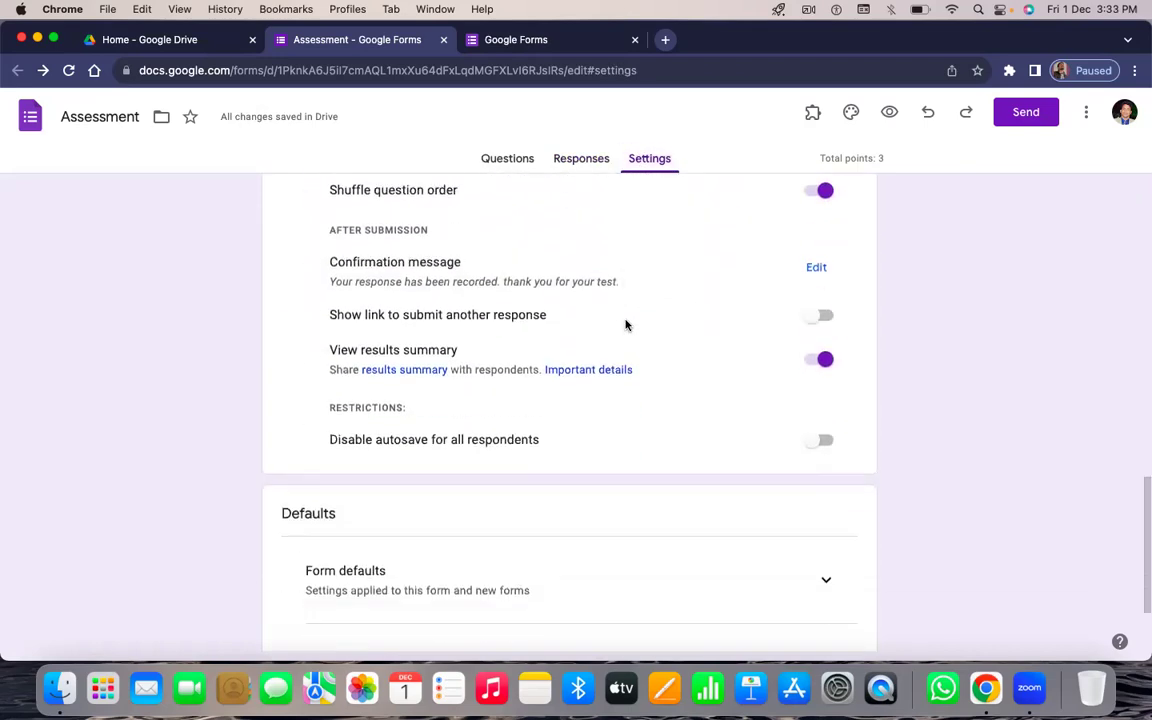
scroll(498, 445, down, 1)
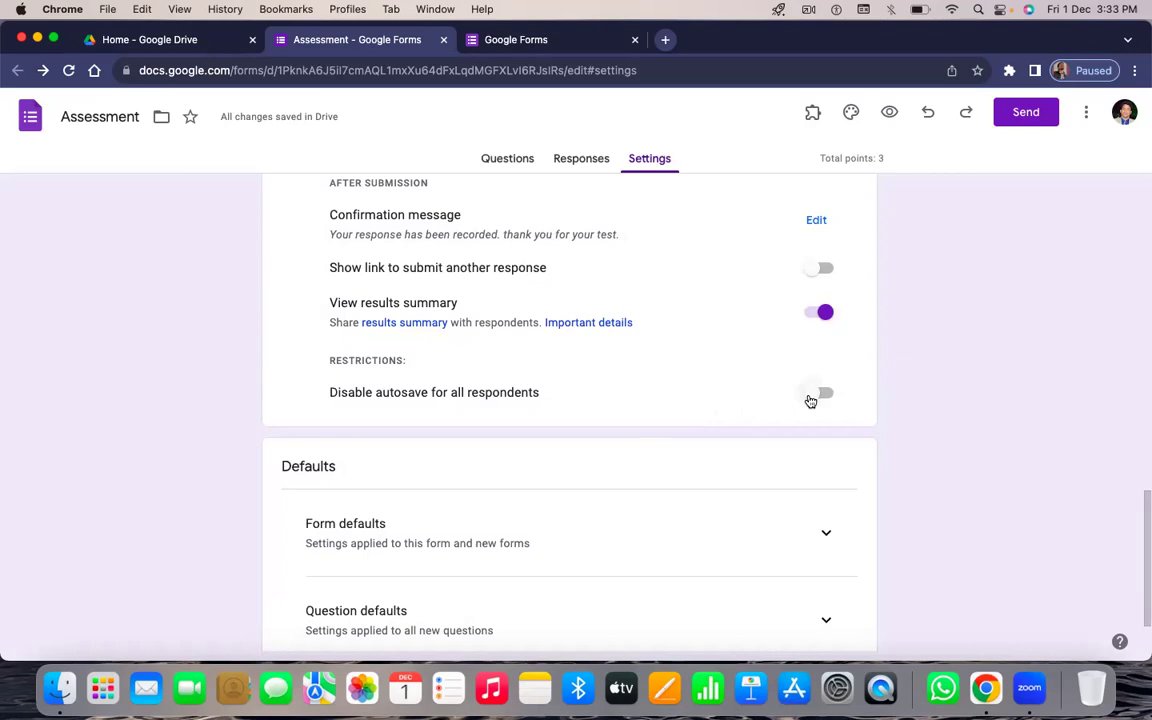
scroll(799, 386, down, 2)
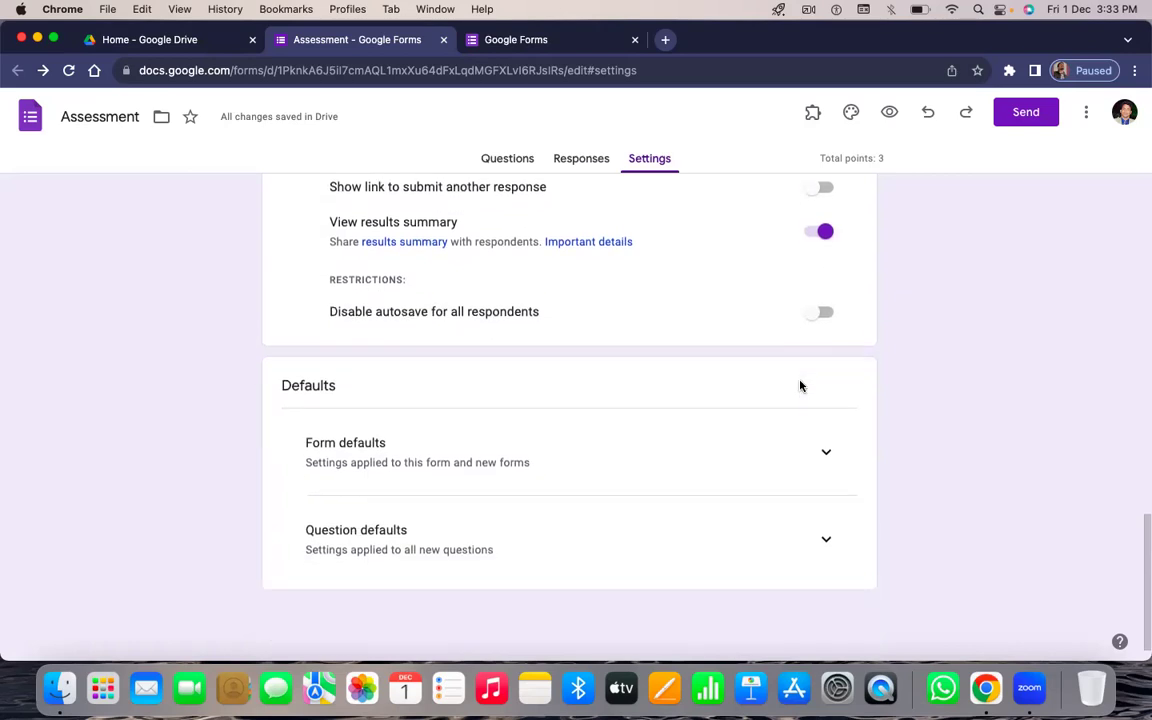
- Choose "Responder input" as the default way of collecting email addresses in the form defaults
click(823, 453)
scroll(823, 453, down, 2)
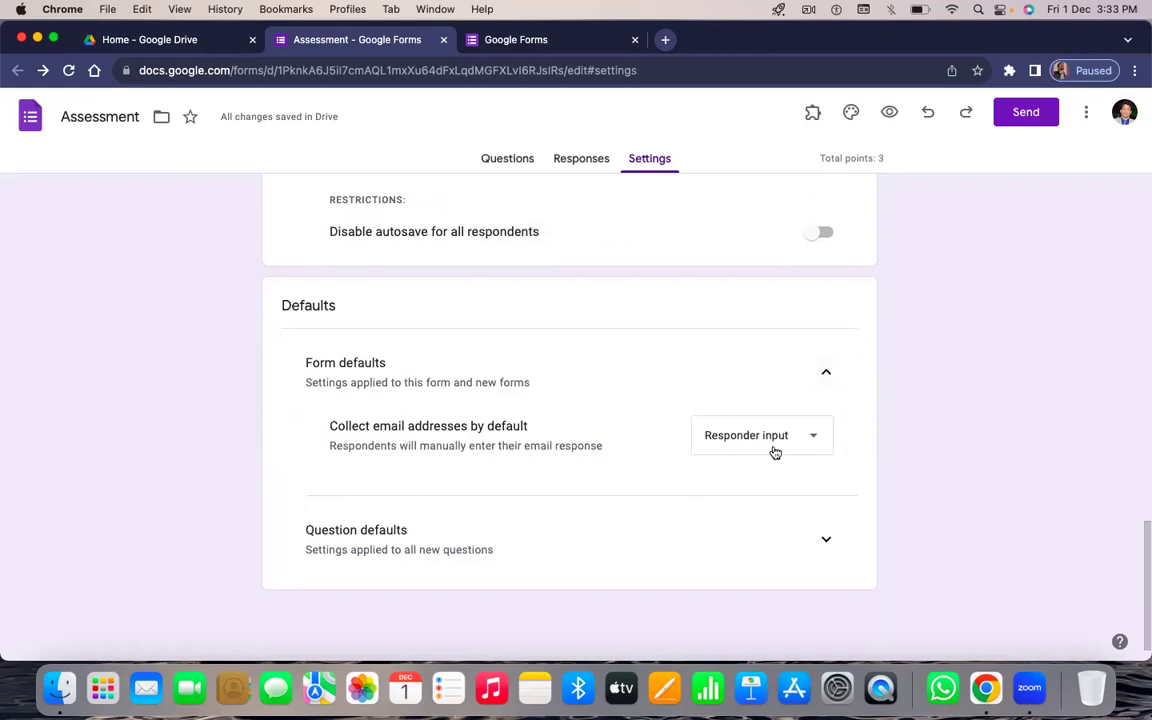
click(781, 447)
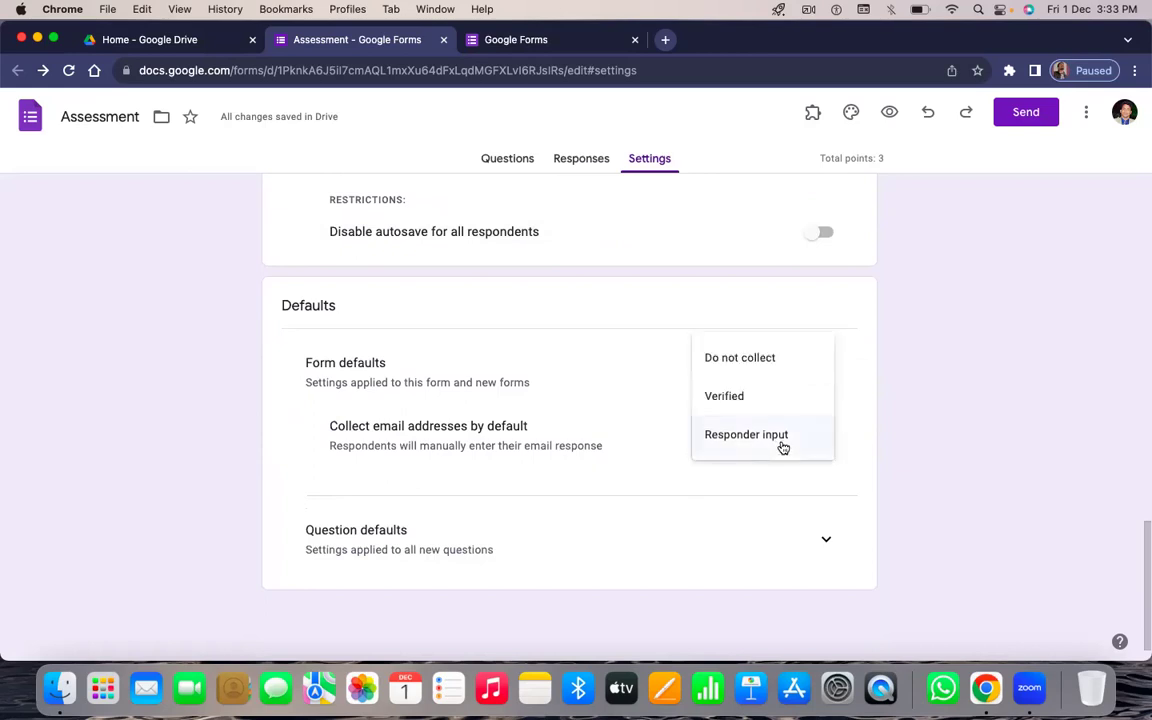
click(775, 442)
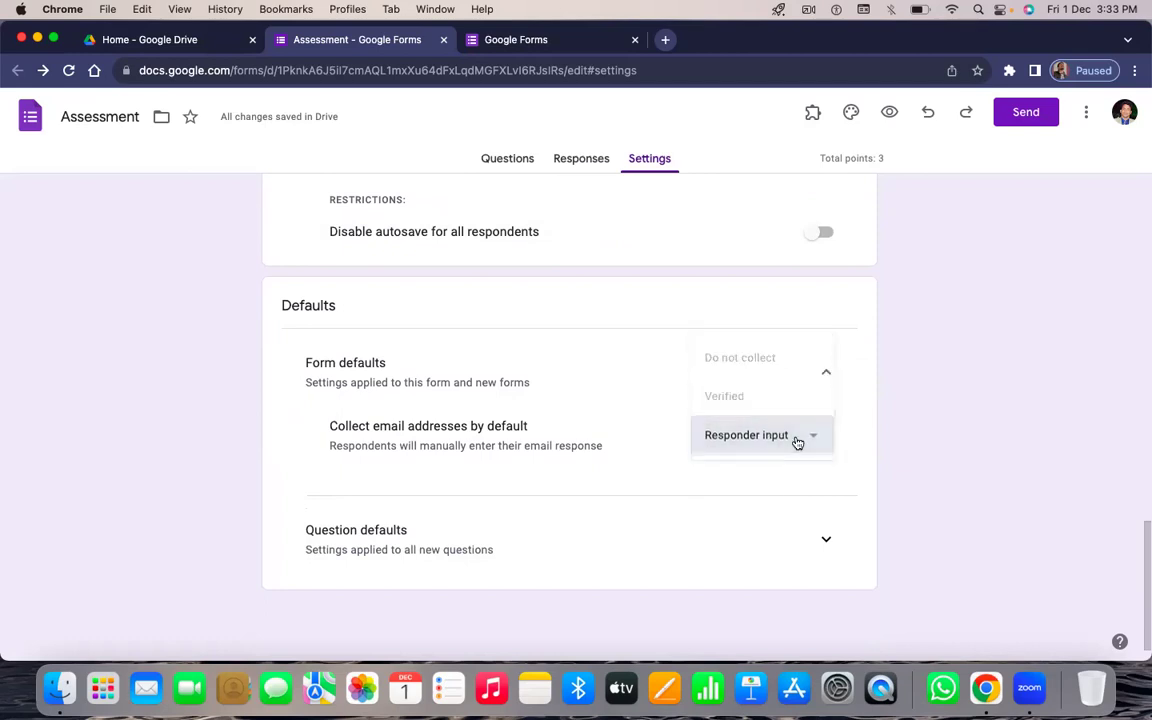
- Open the question defaults, then switch "Make questions required by default" off and on again
click(825, 546)
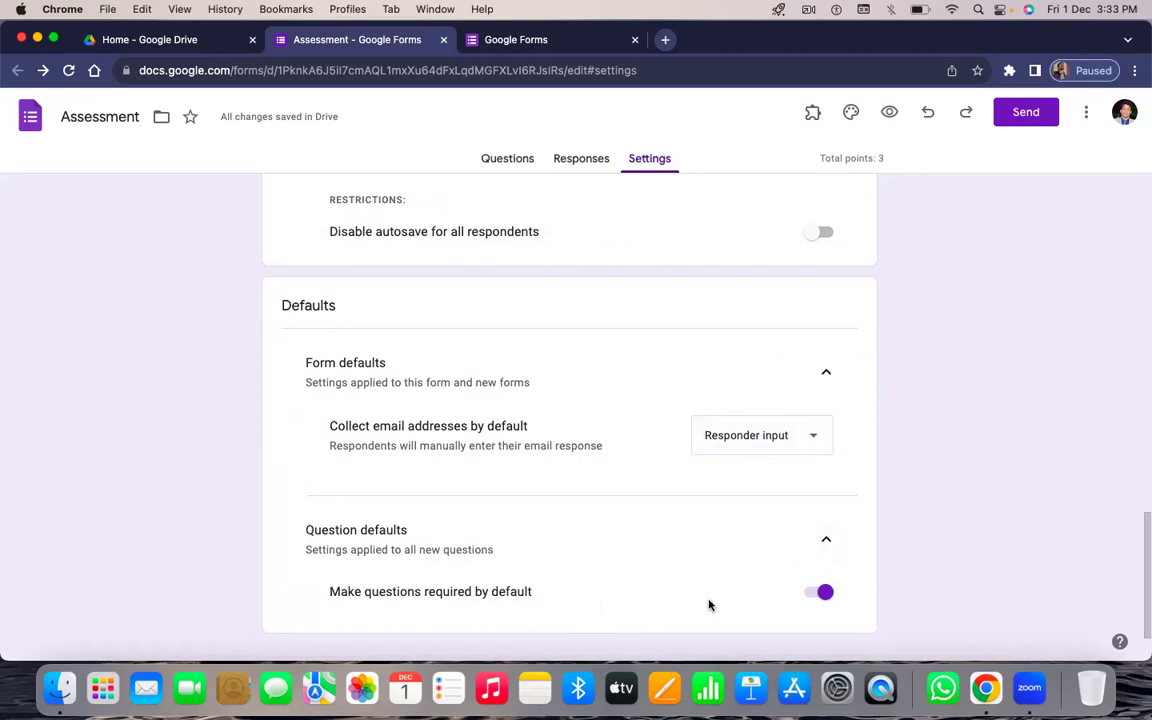
click(822, 596)
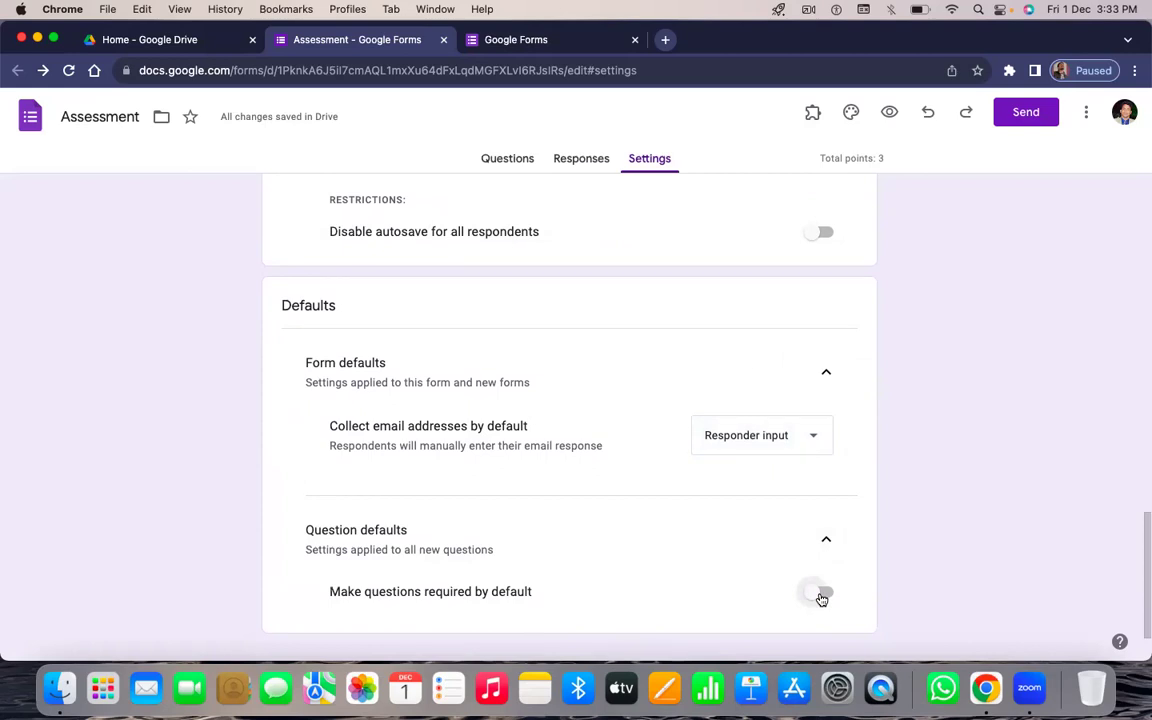
click(819, 594)
- Return to the Assessment form's questions and view the top of the form
scroll(797, 380, up, 4)
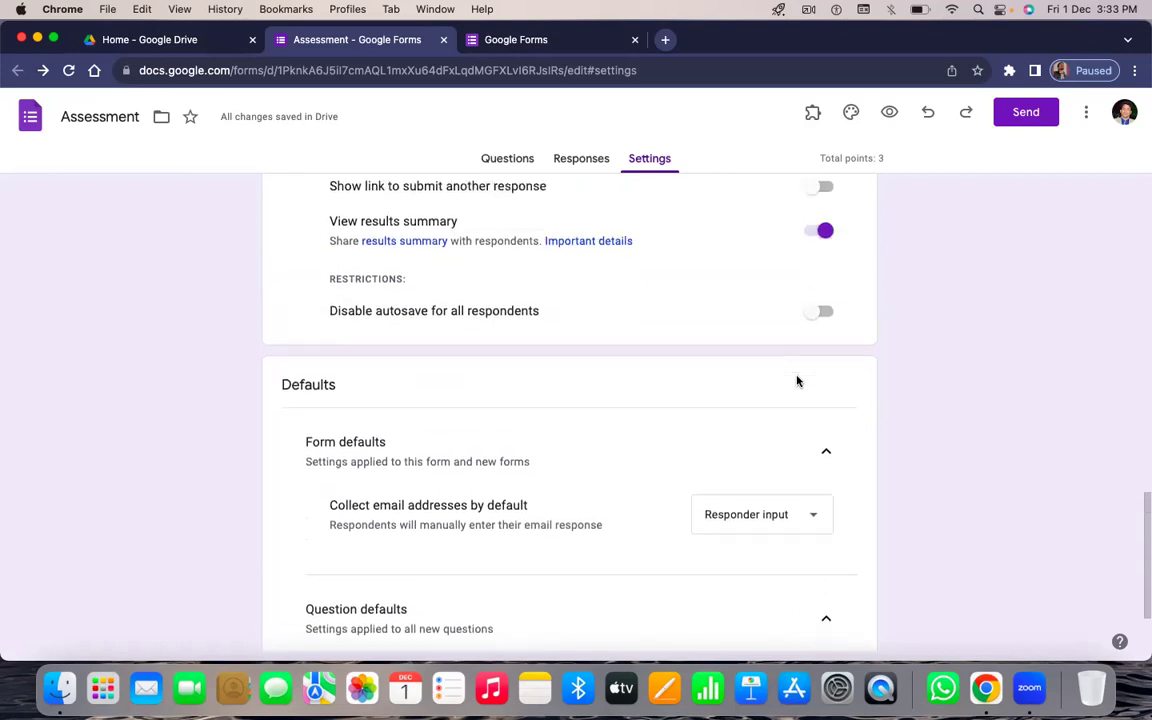
scroll(797, 380, up, 5)
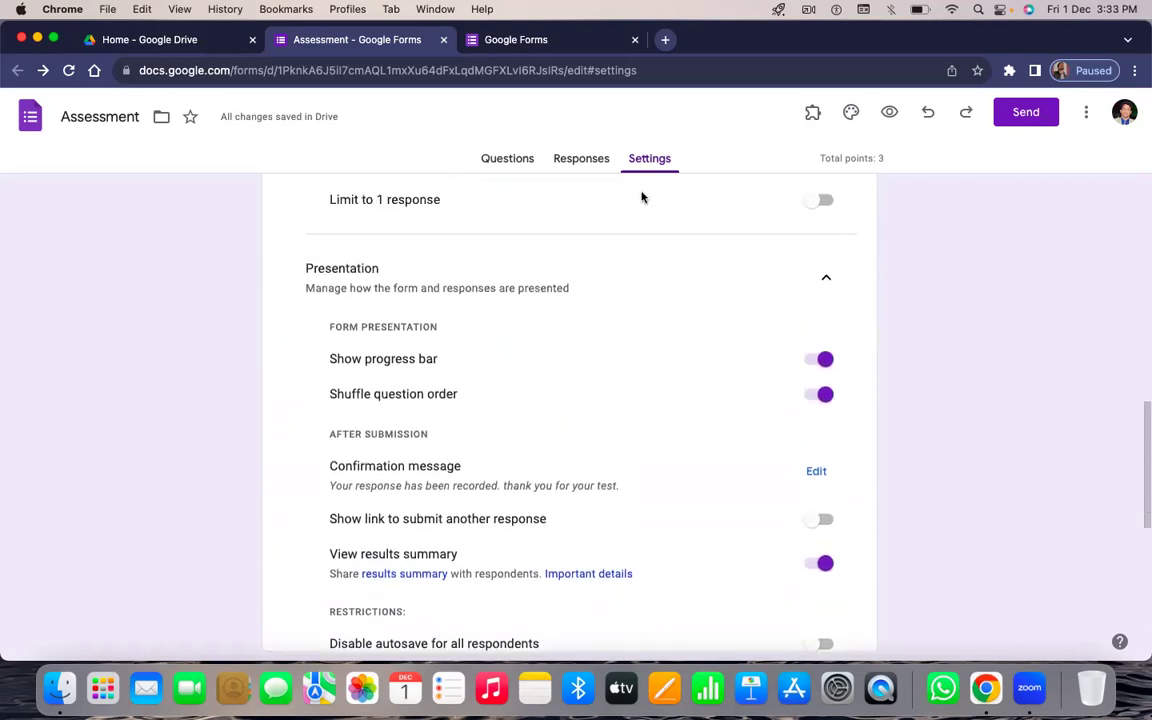
click(518, 163)
scroll(600, 465, down, 1)
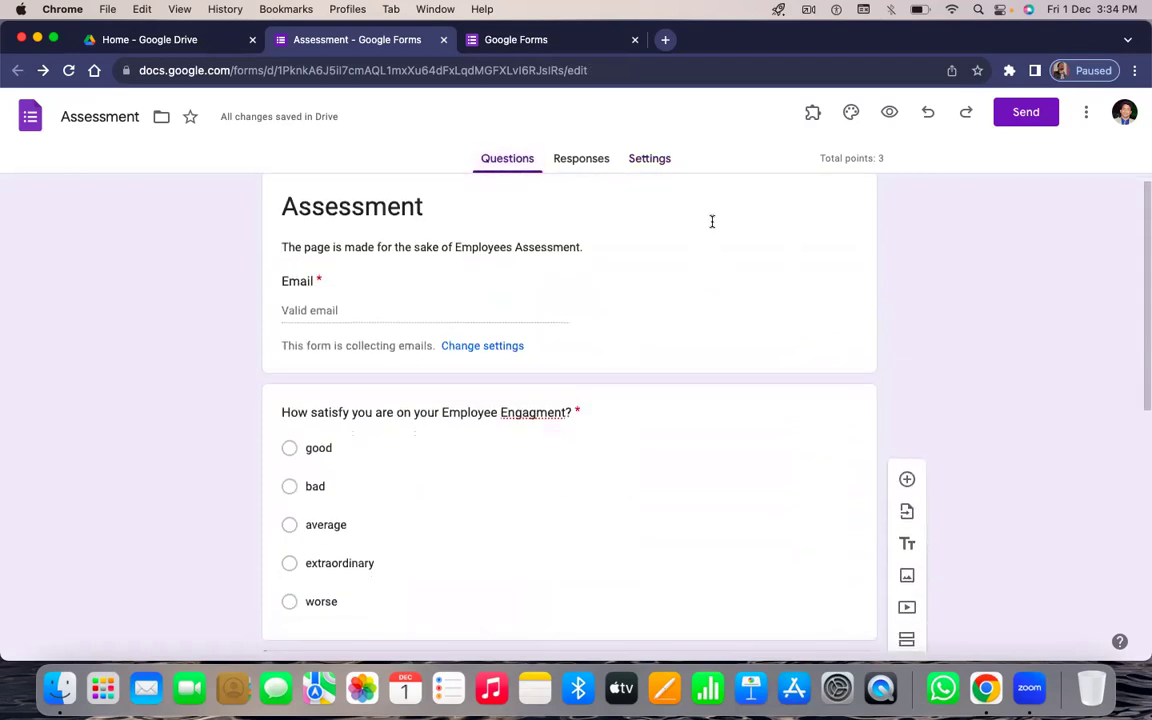
scroll(748, 293, up, 1)
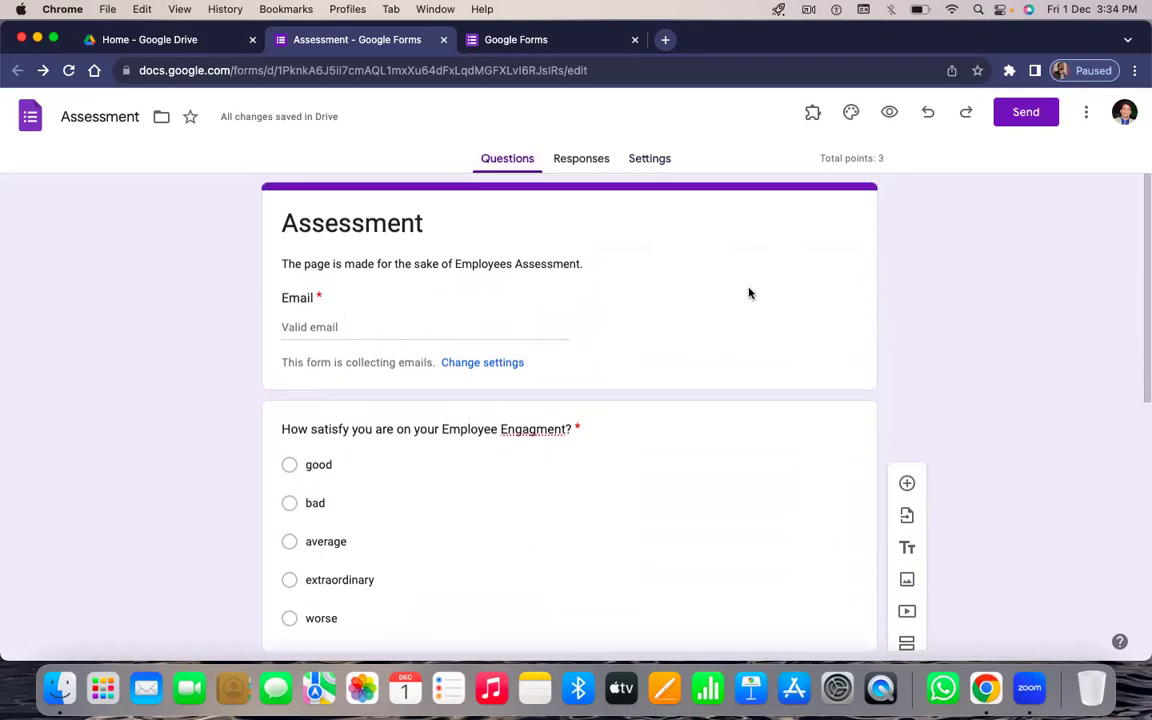
click(1030, 113)
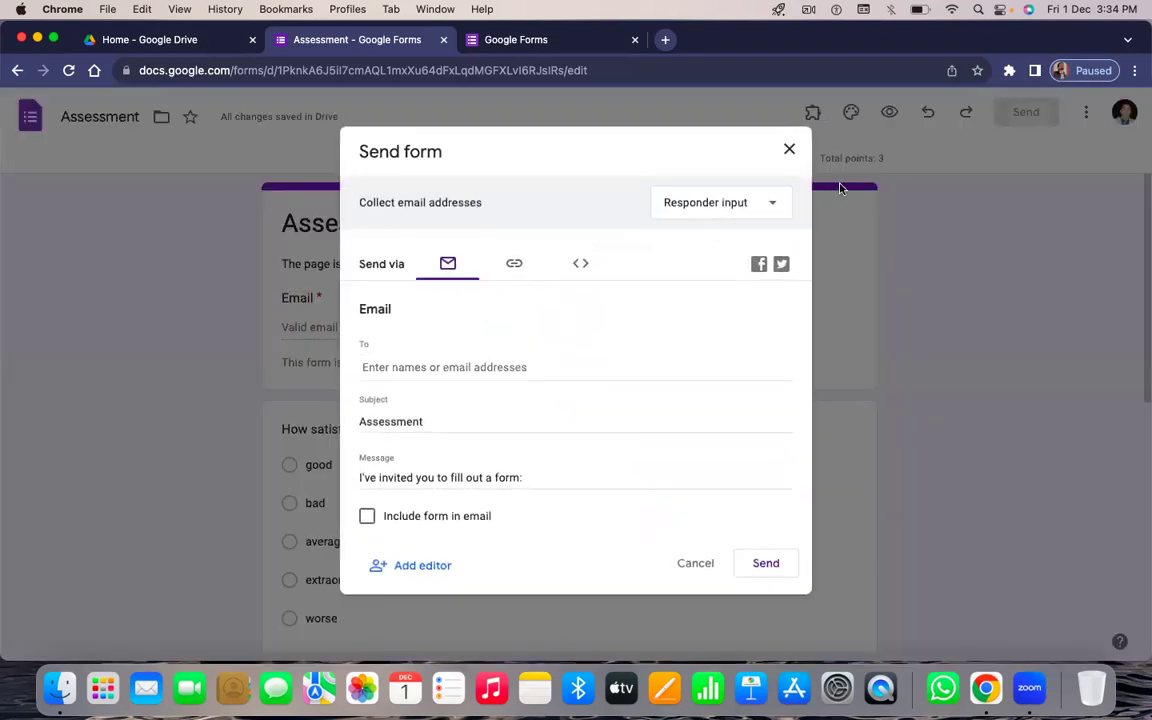
click(908, 180)
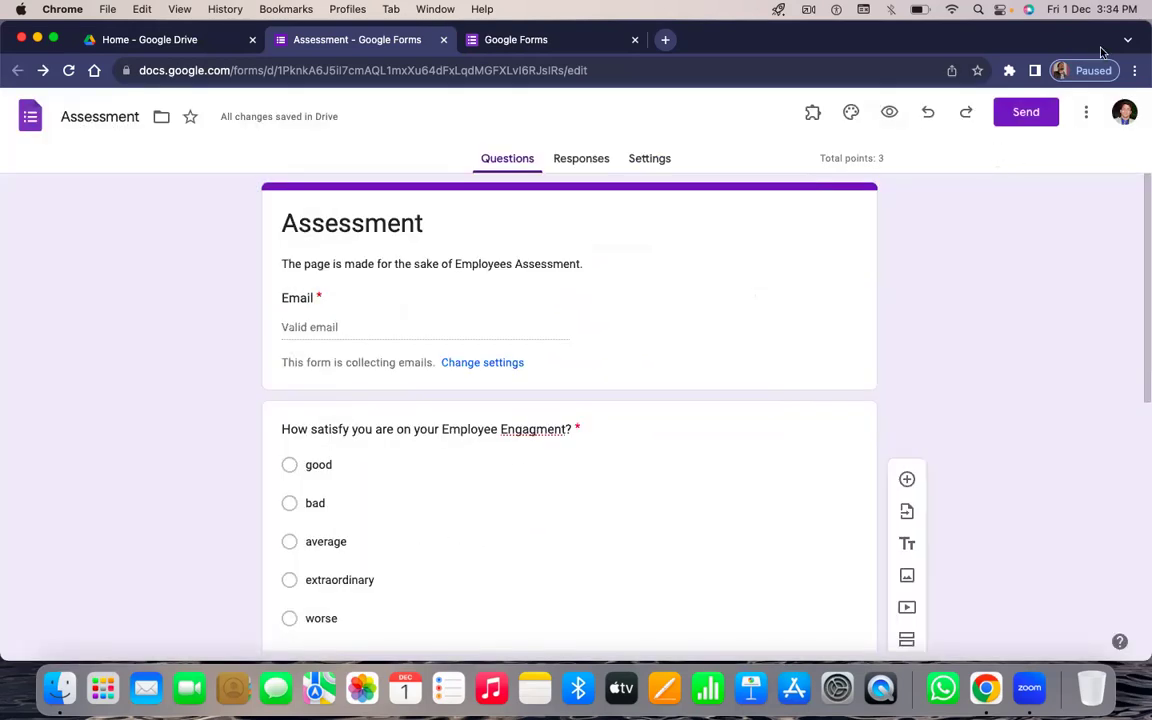
drag(997, 53, 995, 47)
drag(991, 40, 932, 36)
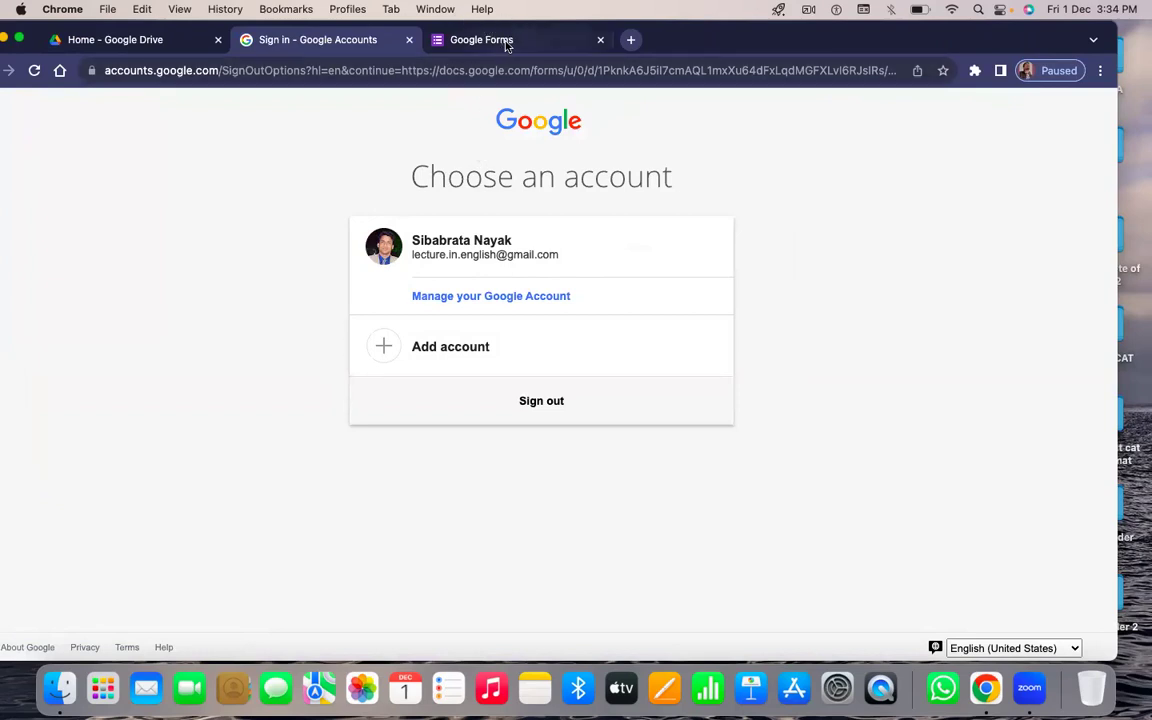
click(452, 40)
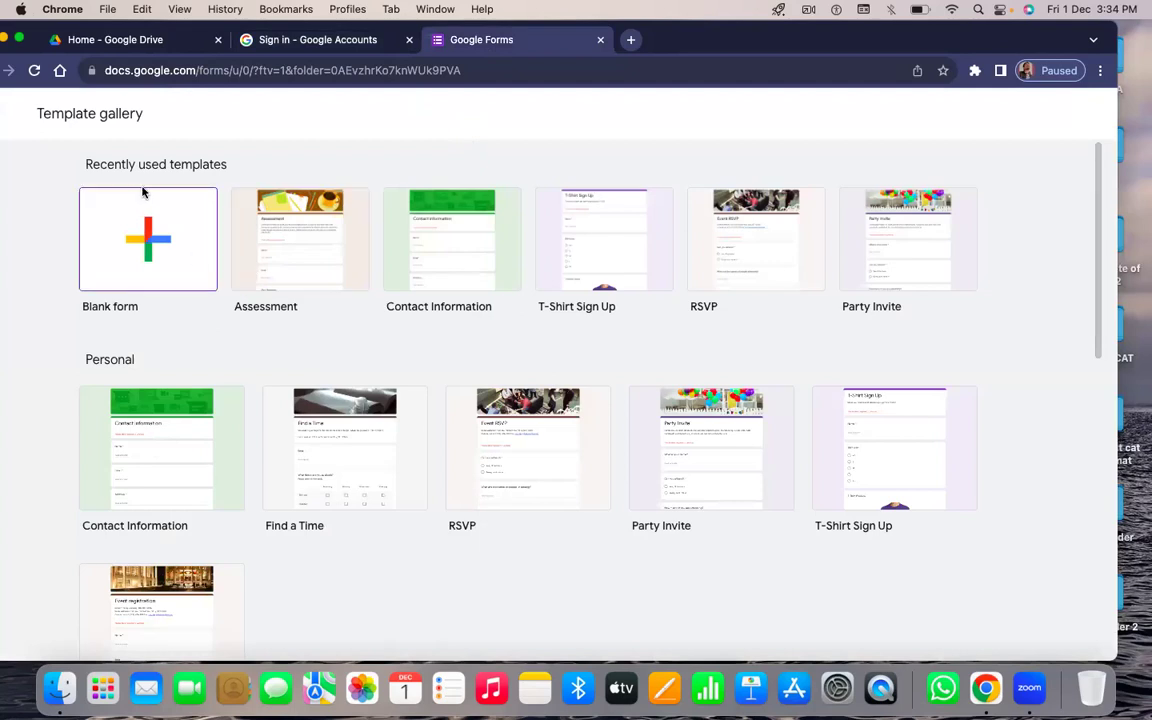
drag(285, 30, 336, 30)
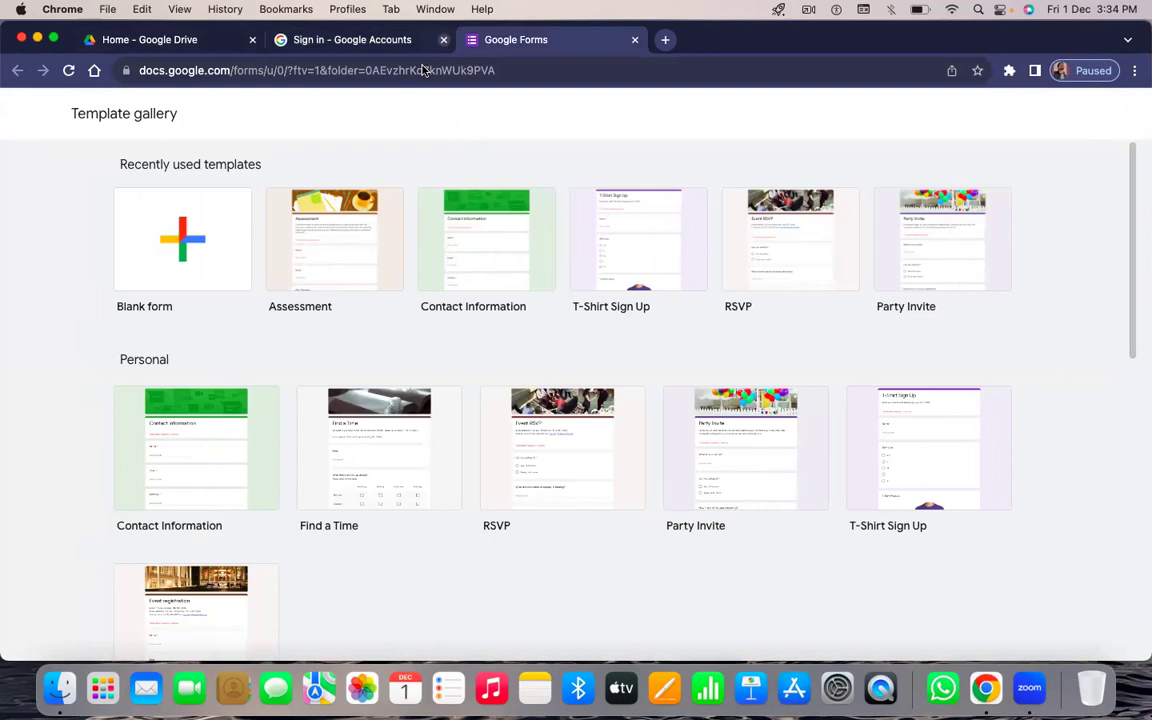
click(380, 42)
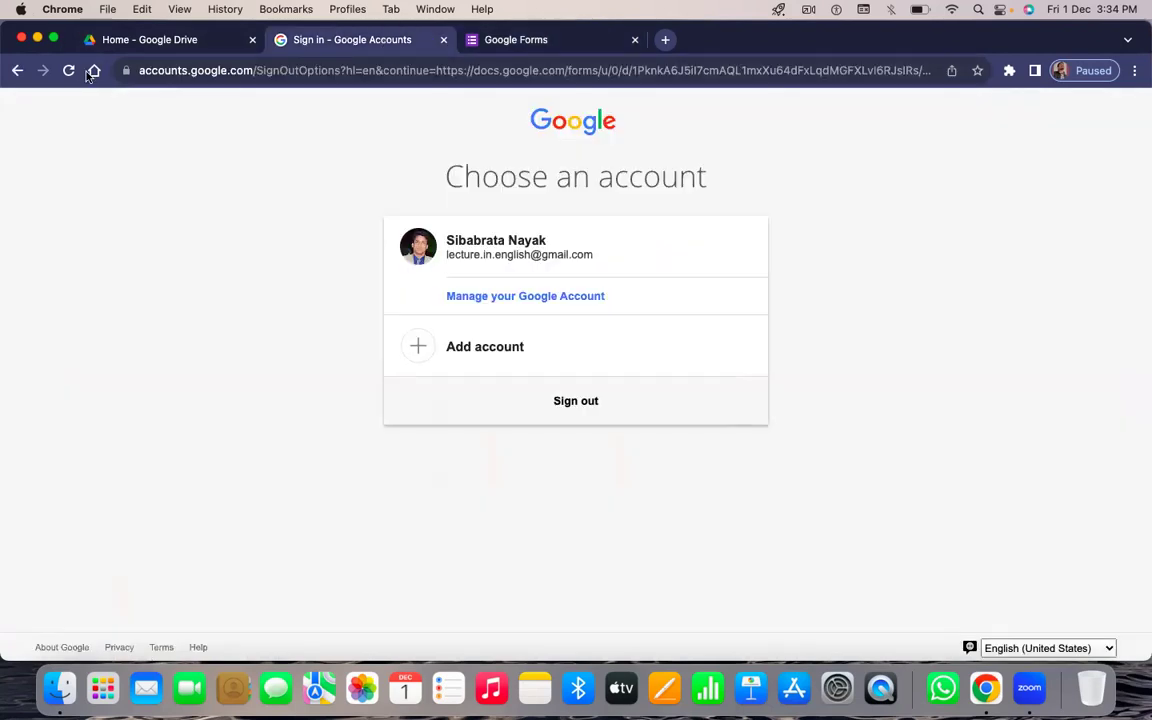
click(15, 70)
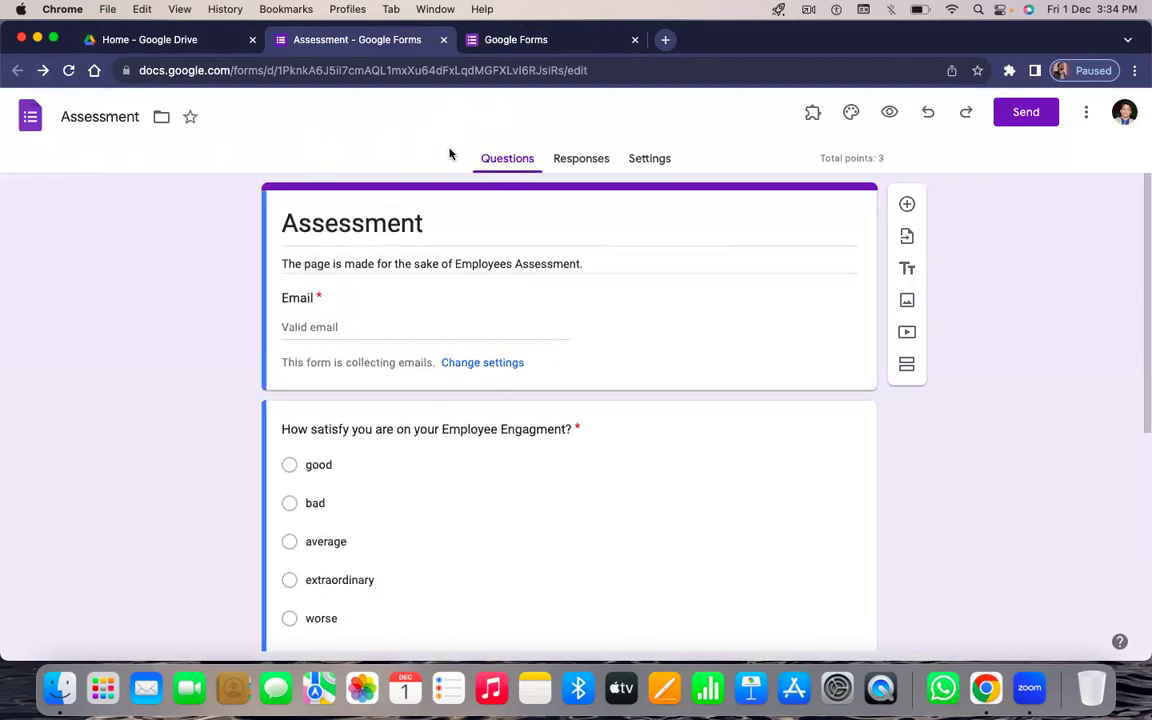
- Open the form's sending options and look at the email, link and embed HTML methods
click(1013, 117)
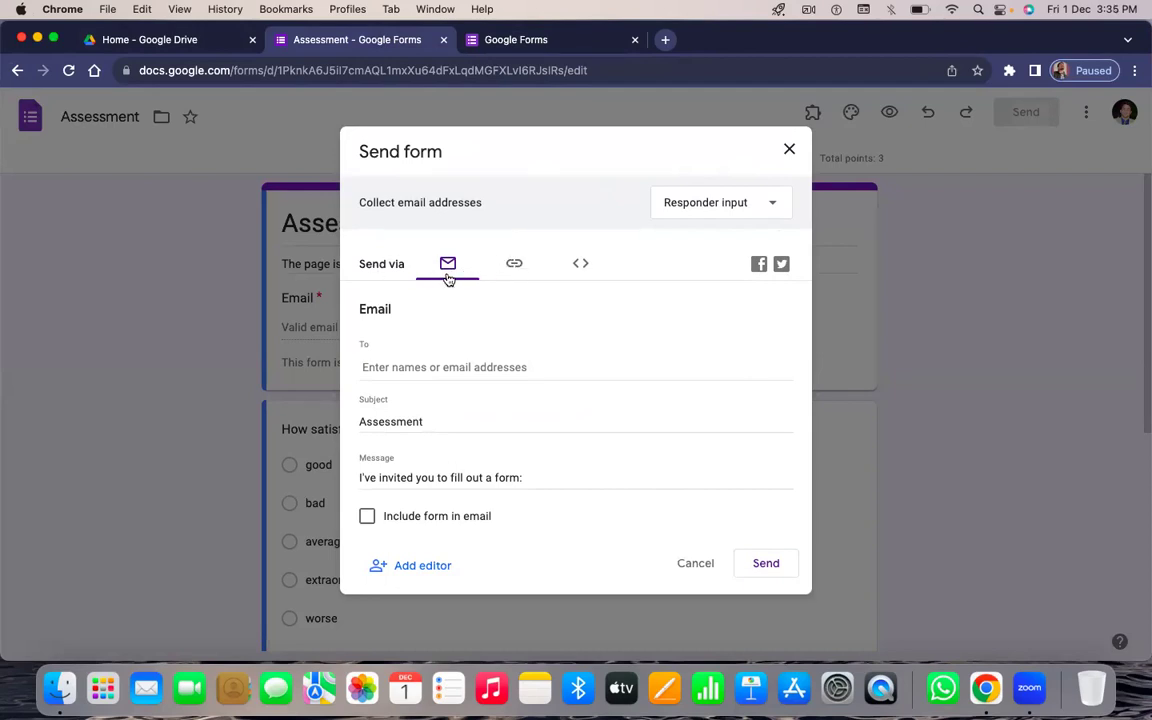
click(516, 264)
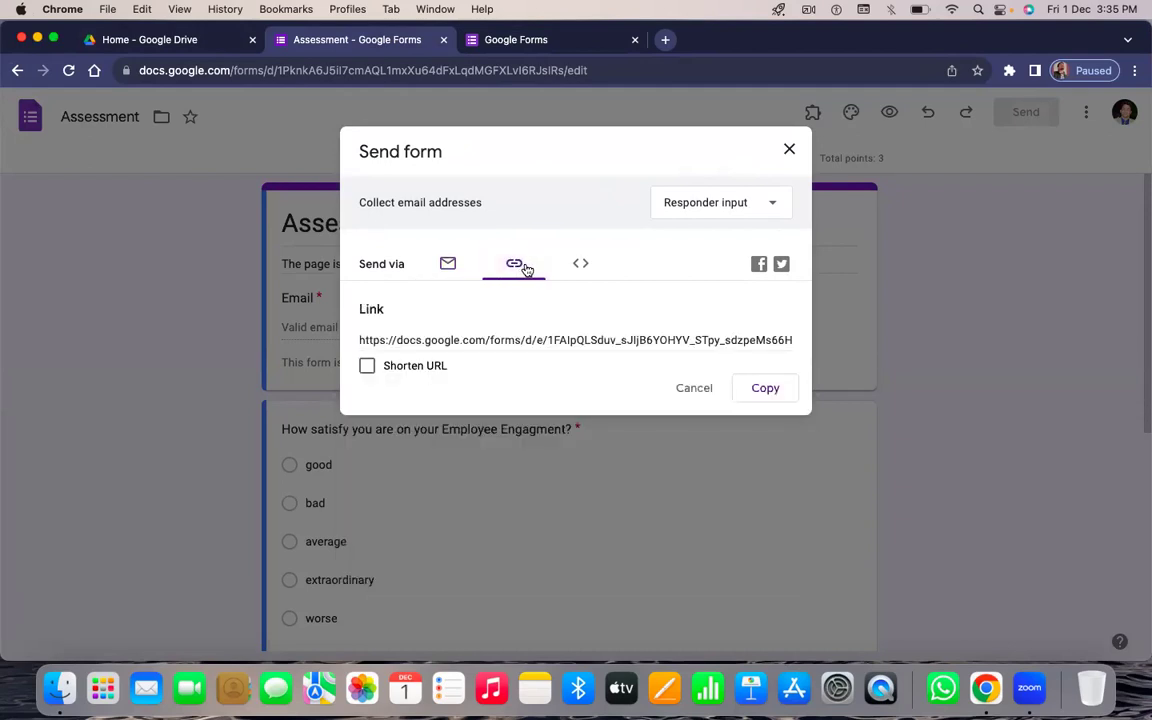
click(581, 266)
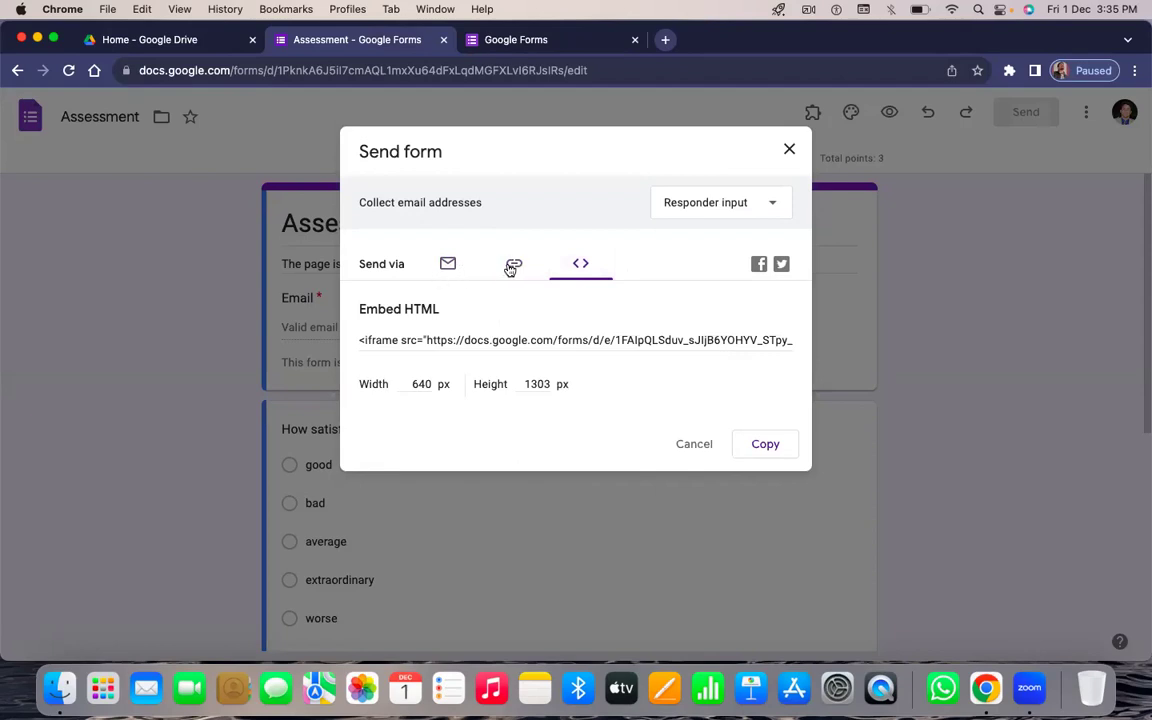
- Shorten the Assessment form's link, copy it to the clipboard and close the sending options
click(512, 266)
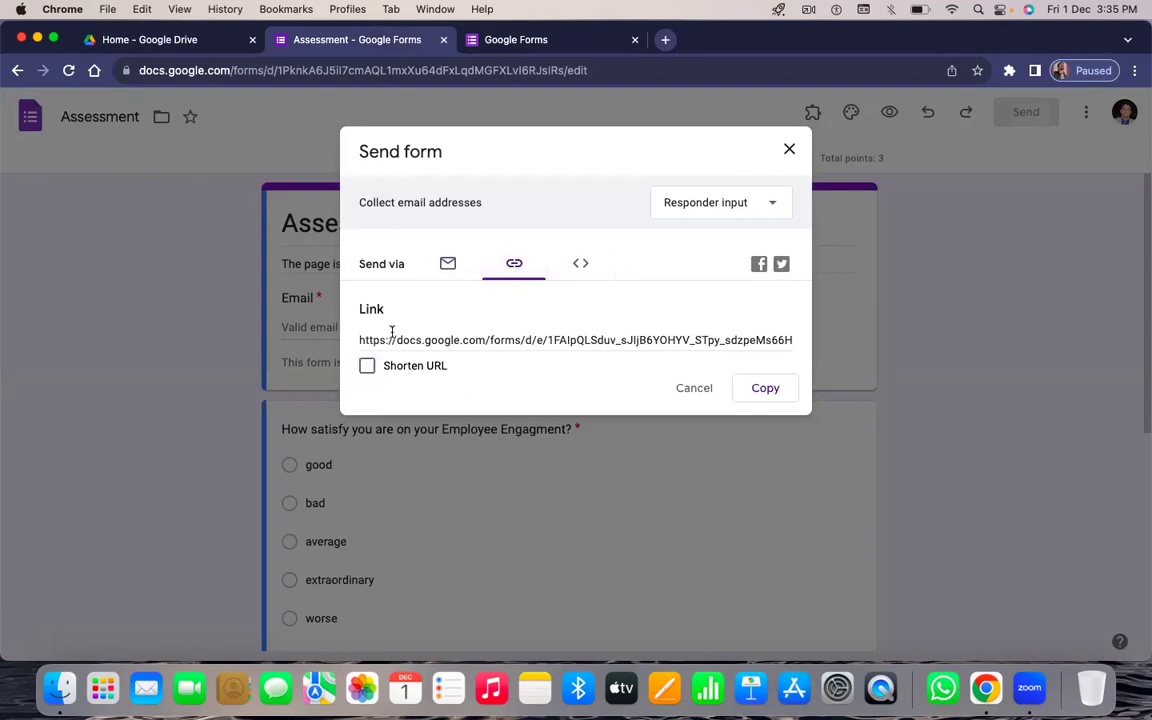
click(507, 340)
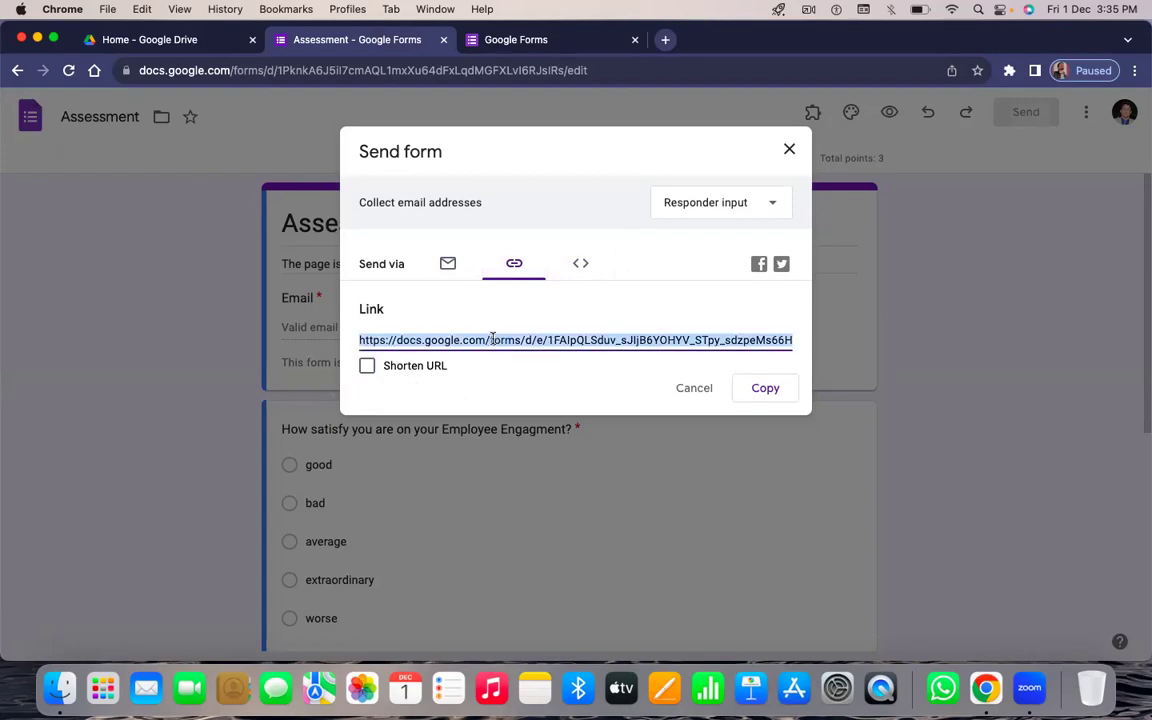
click(368, 366)
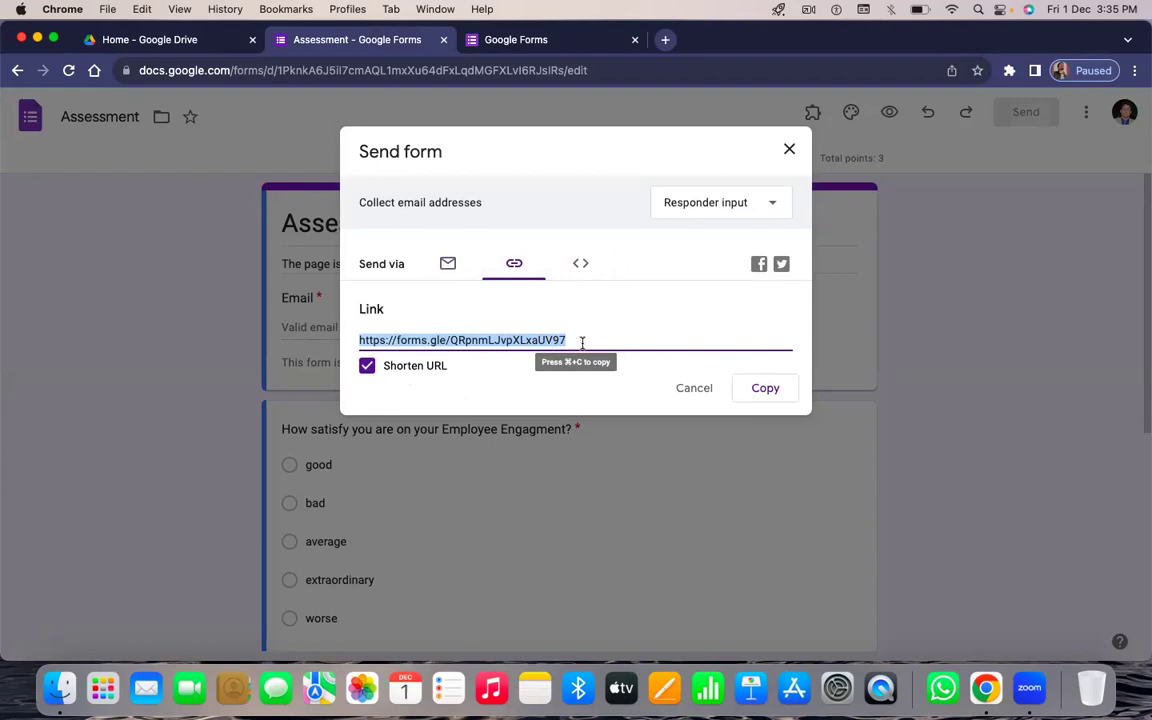
click(765, 389)
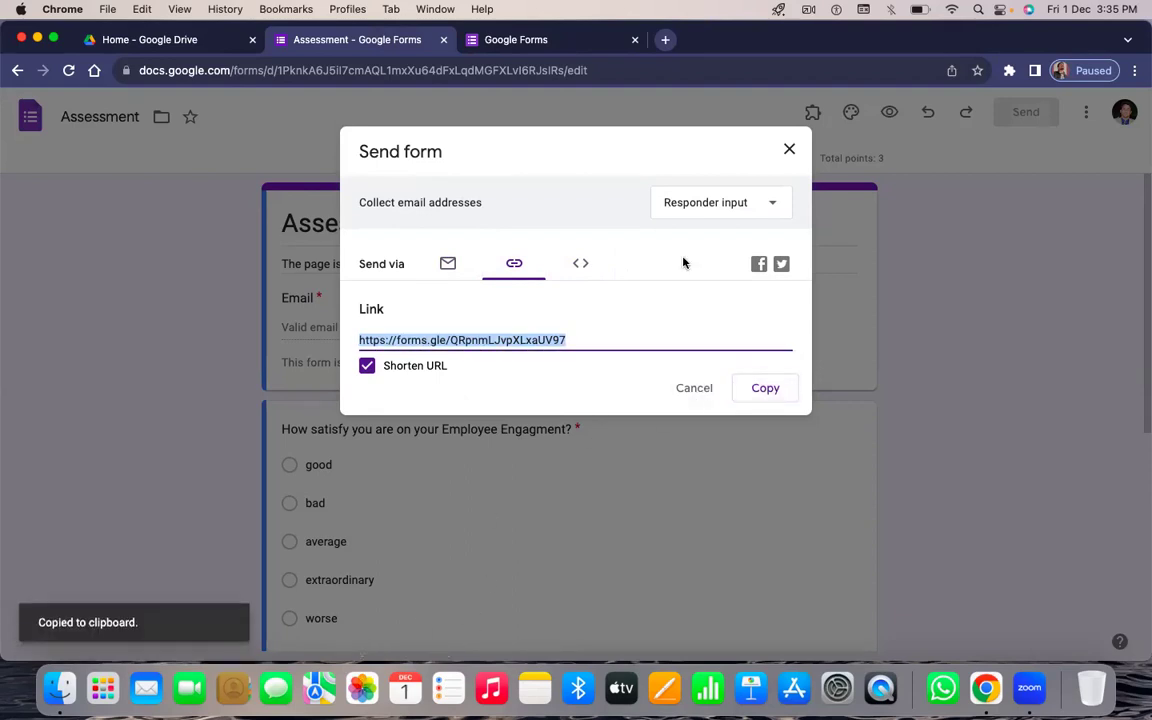
click(790, 151)
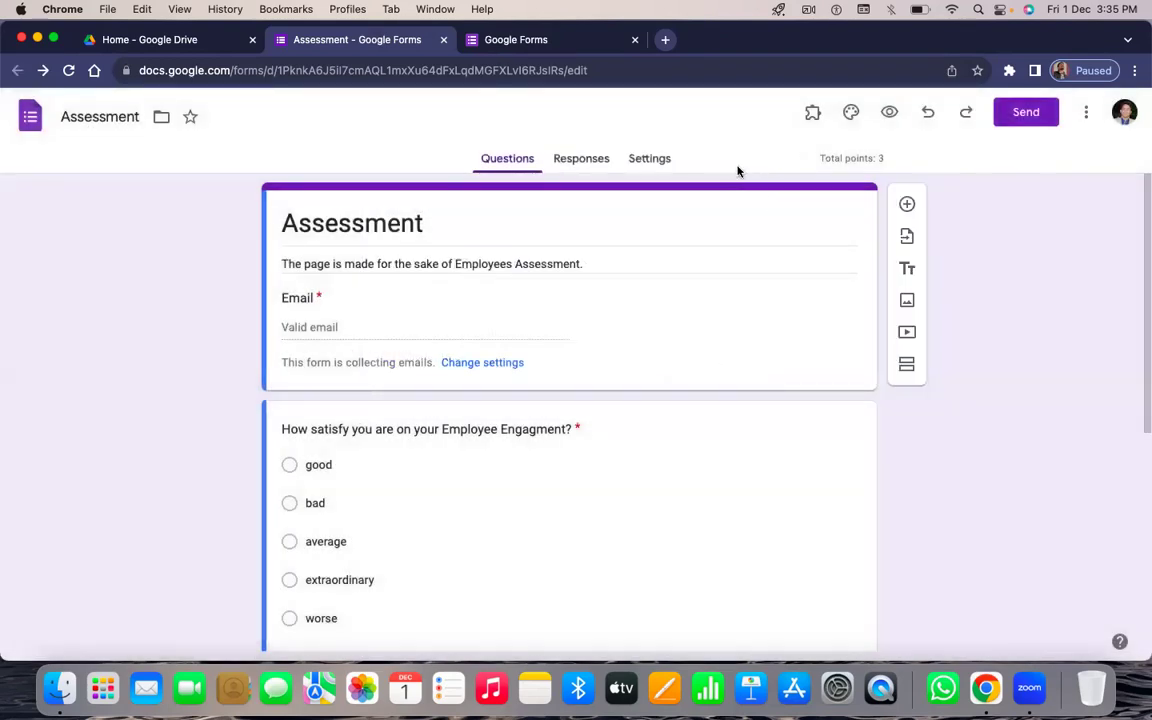
- Switch to WhatsApp, send the copied form link to a contact's chat and close the WhatsApp window
key(super+a)
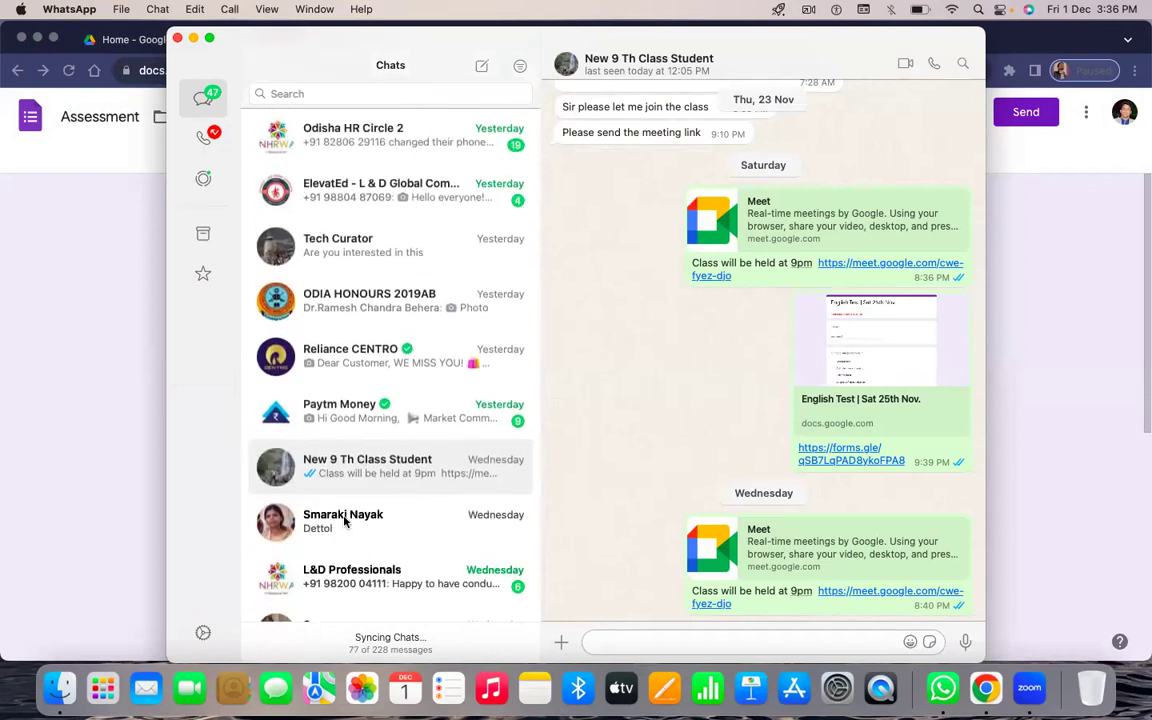
click(395, 530)
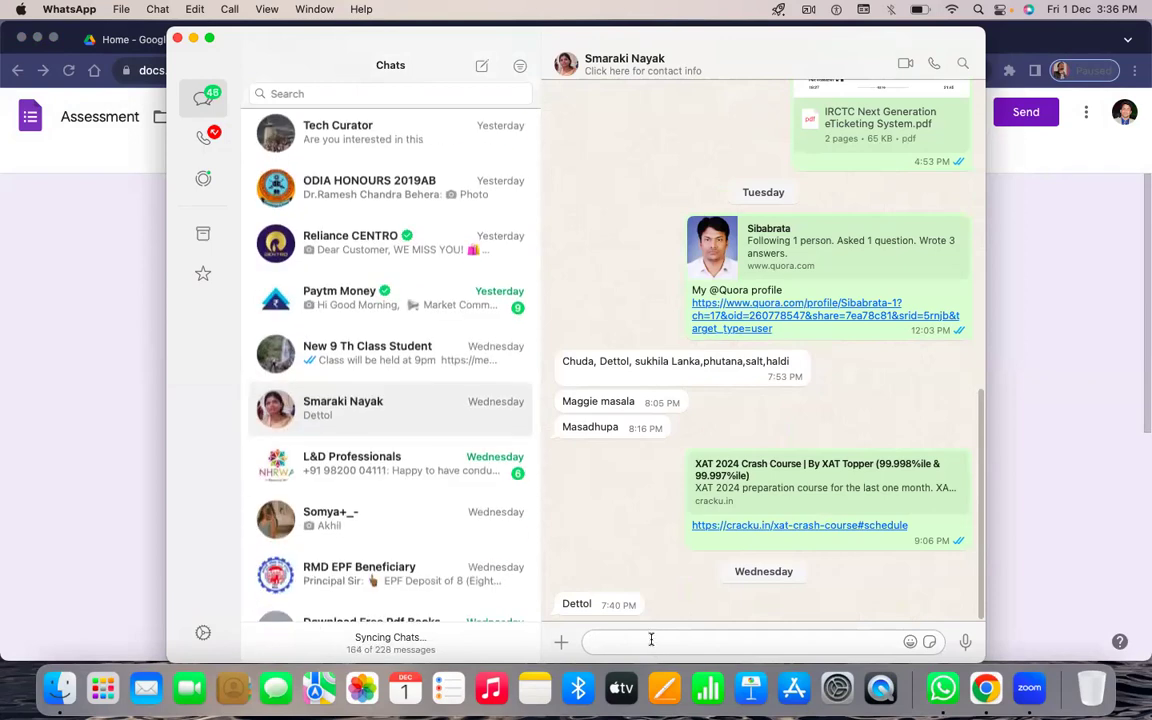
key(super+v)
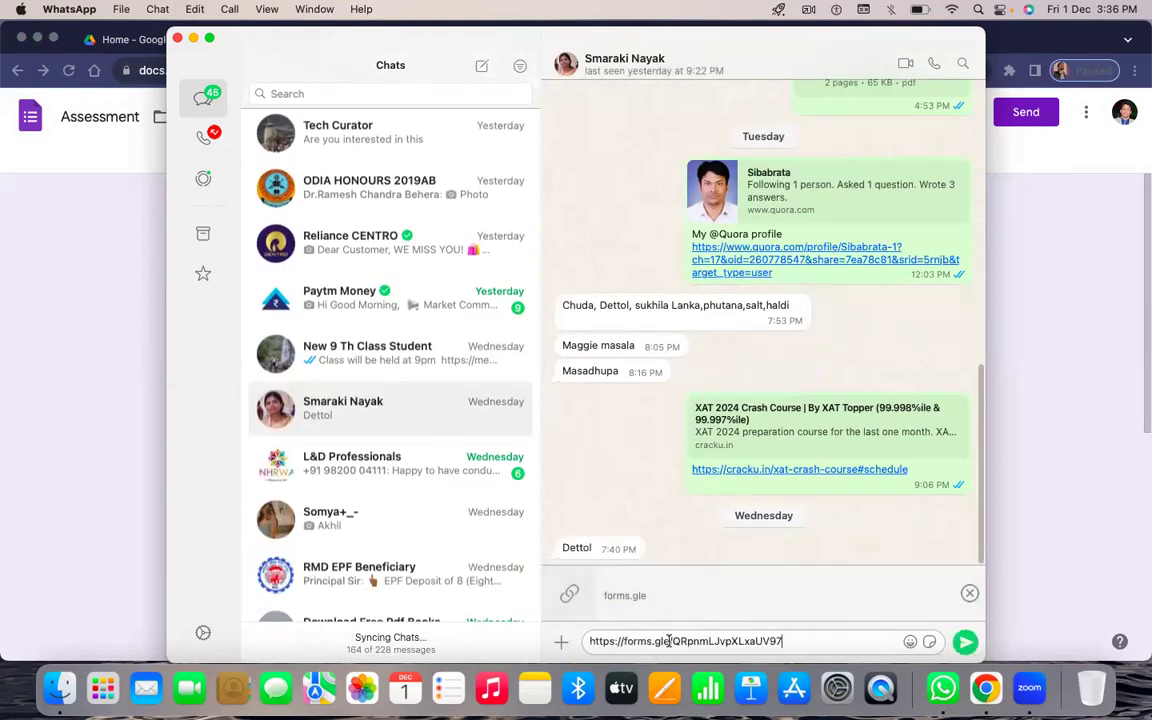
click(965, 643)
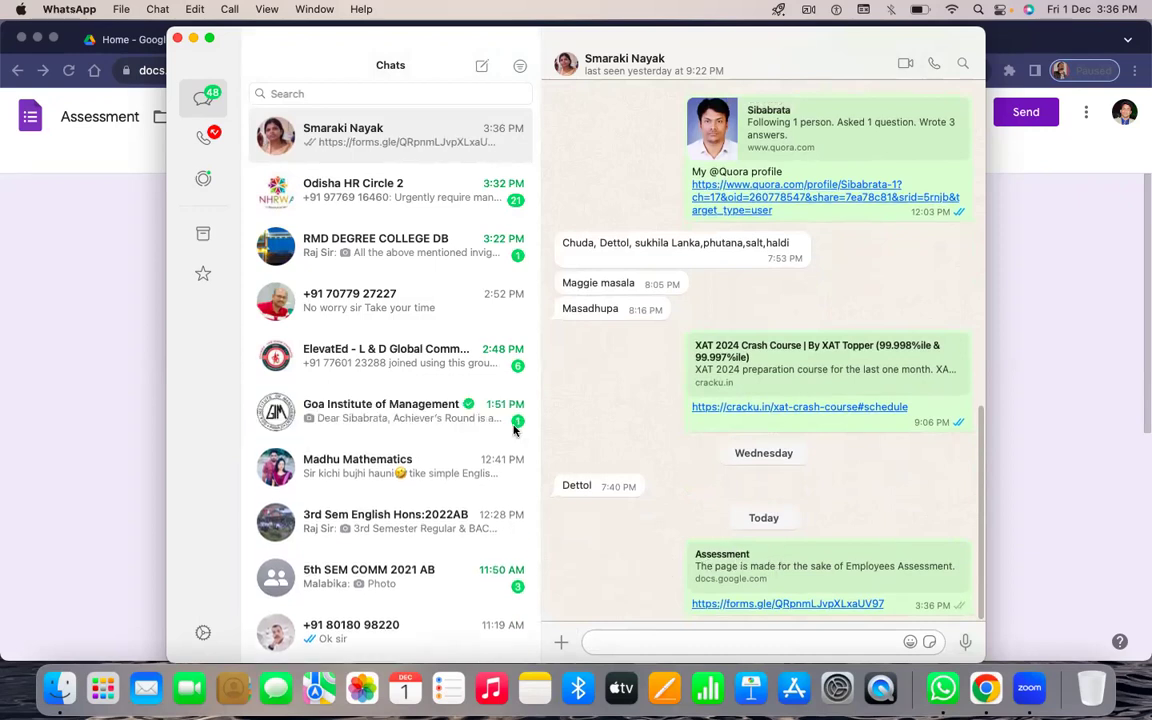
click(176, 38)
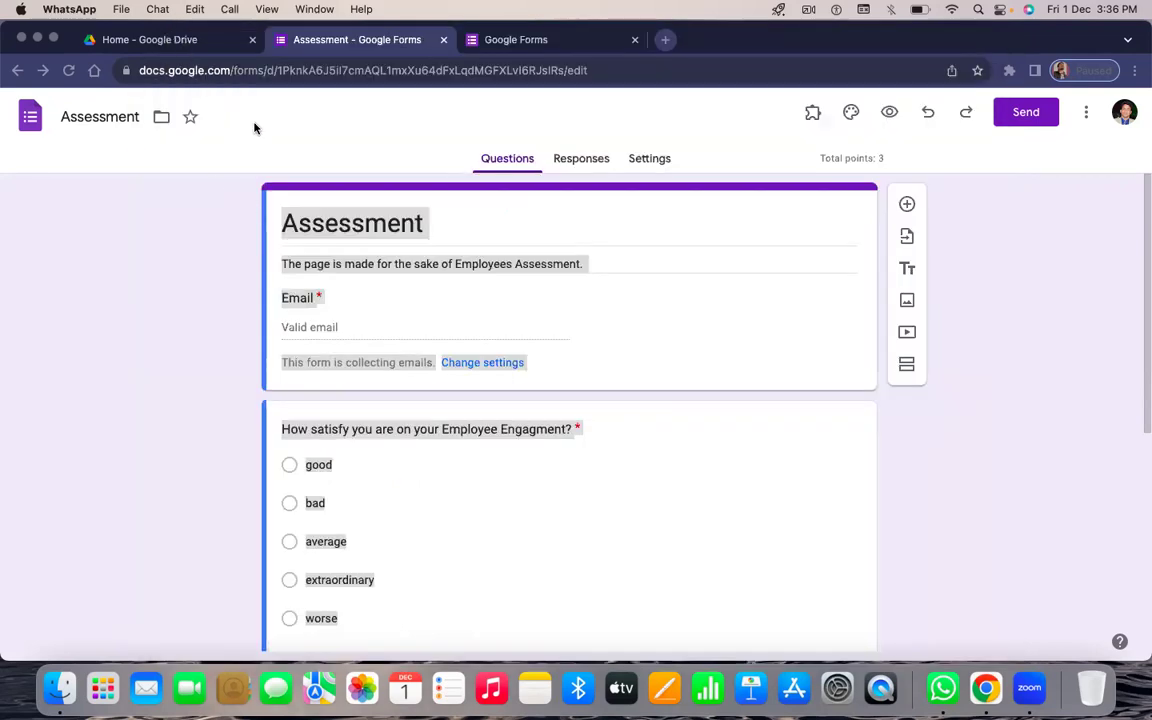
- Show the browser in full screen and create a new form from the "Assessment" template in the template gallery
click(55, 39)
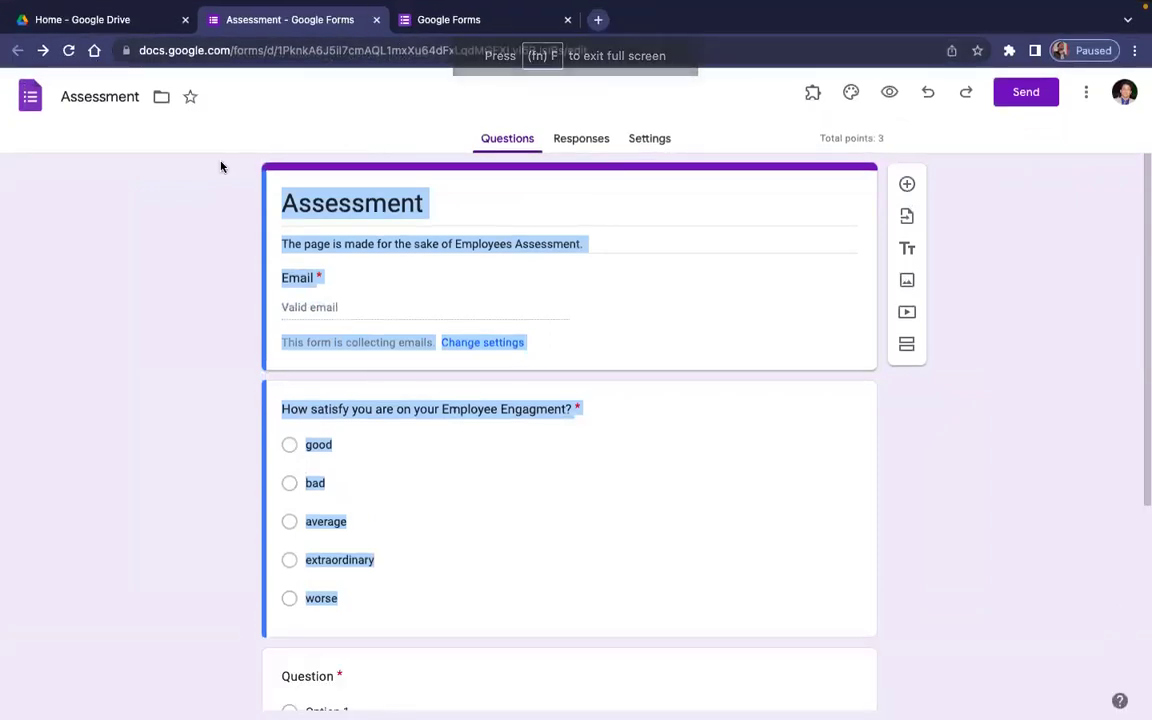
click(222, 218)
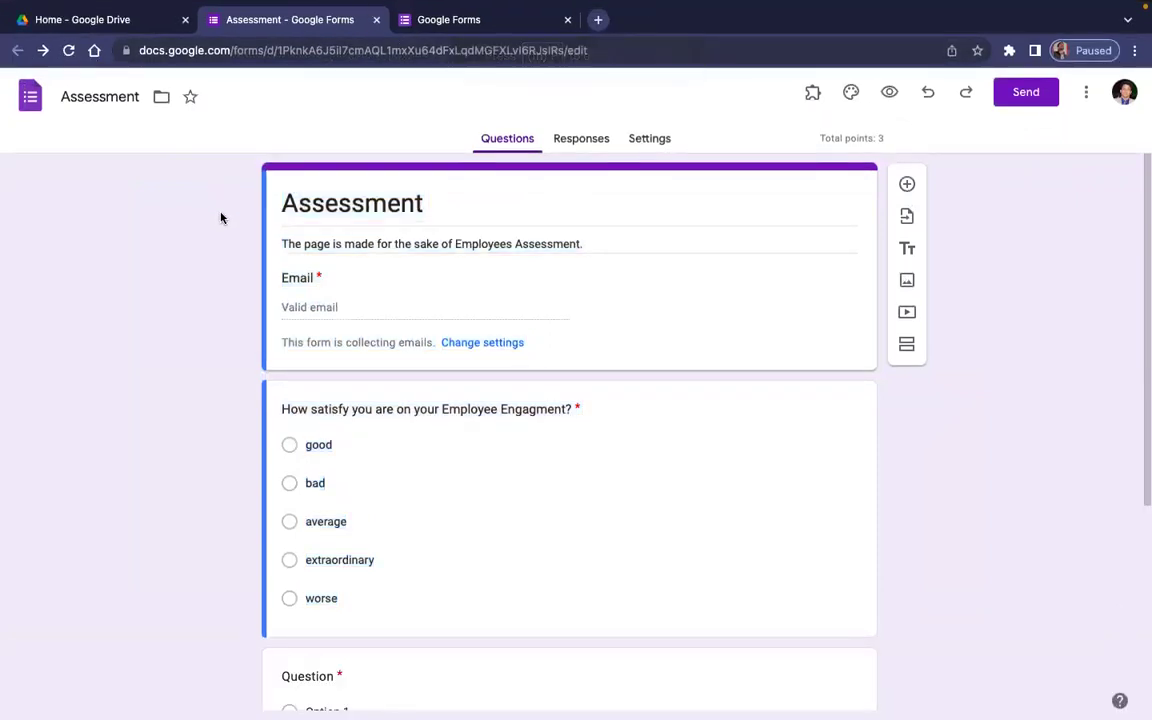
click(556, 21)
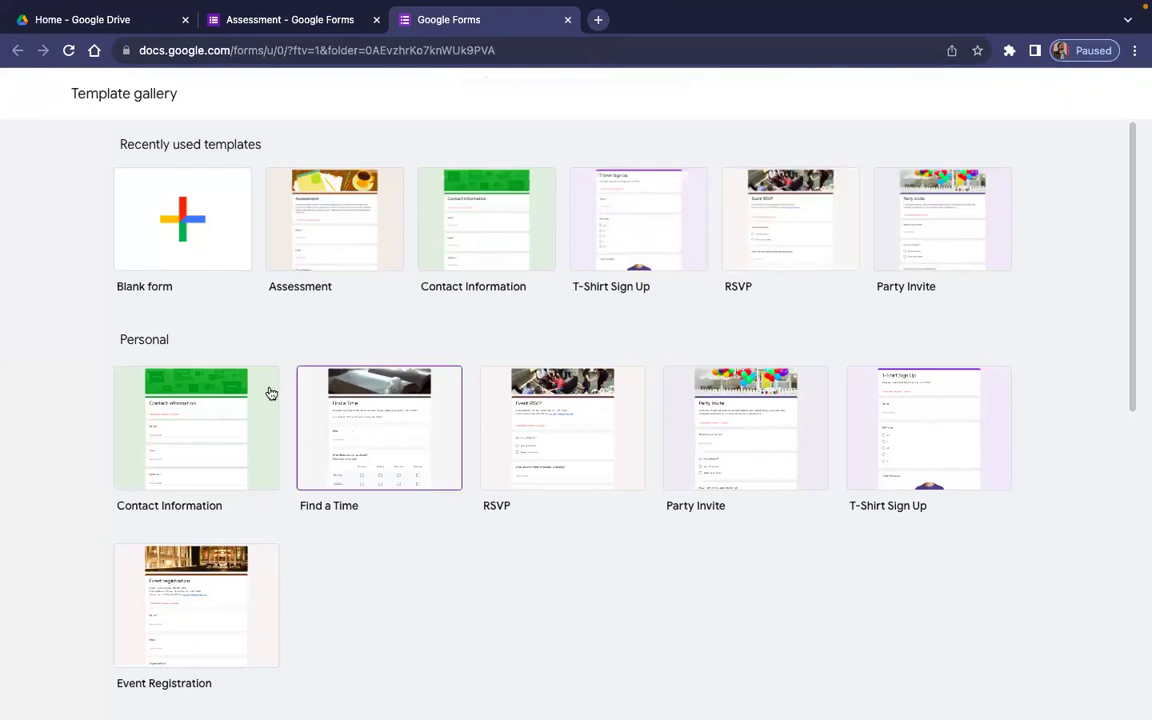
click(359, 220)
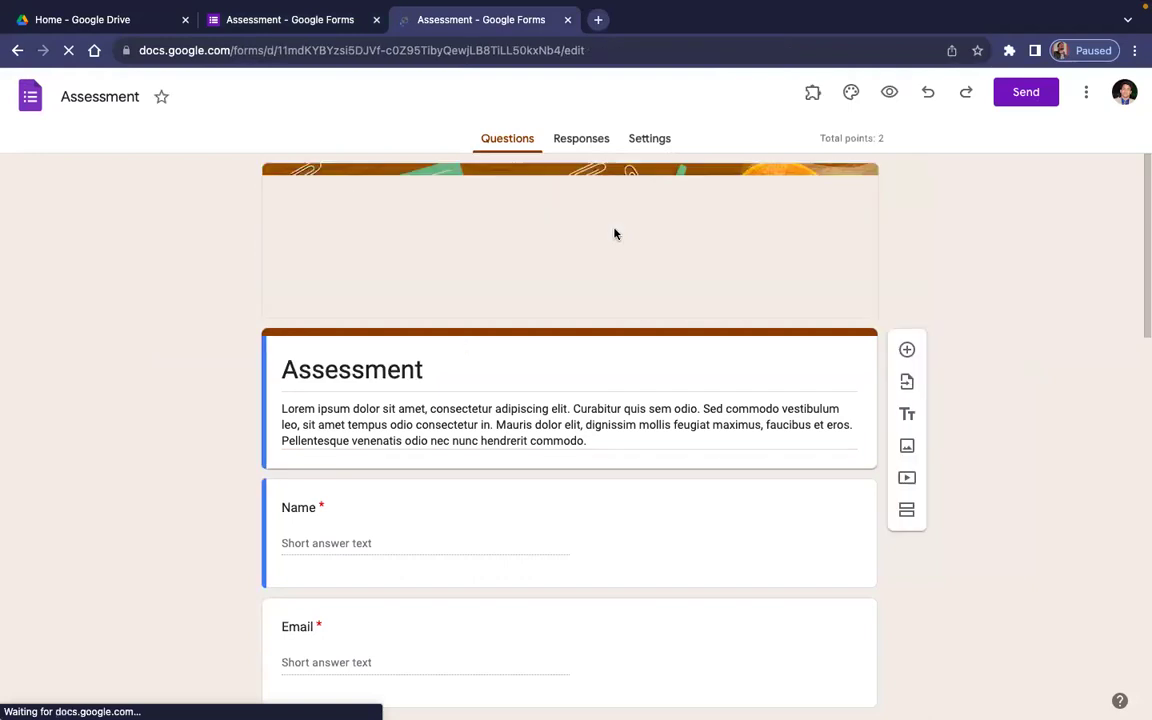
- Examine the template form's quiz, response, presentation and default settings
click(640, 150)
drag(621, 370, 648, 206)
click(907, 277)
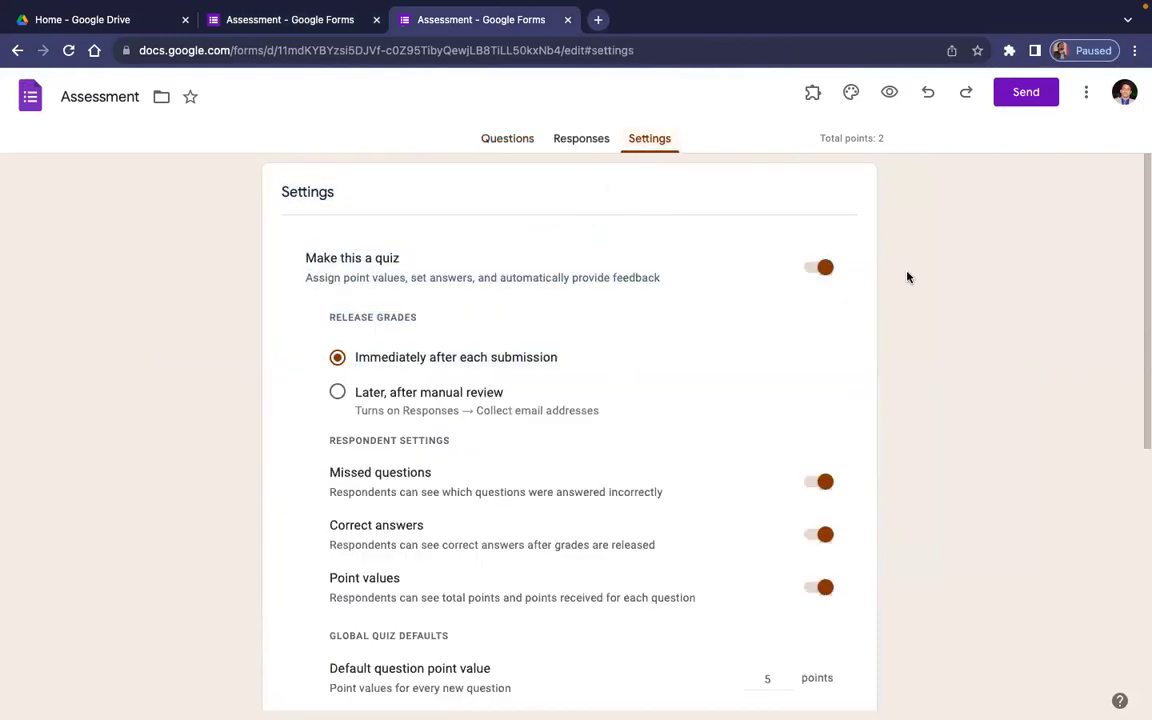
scroll(907, 277, down, 5)
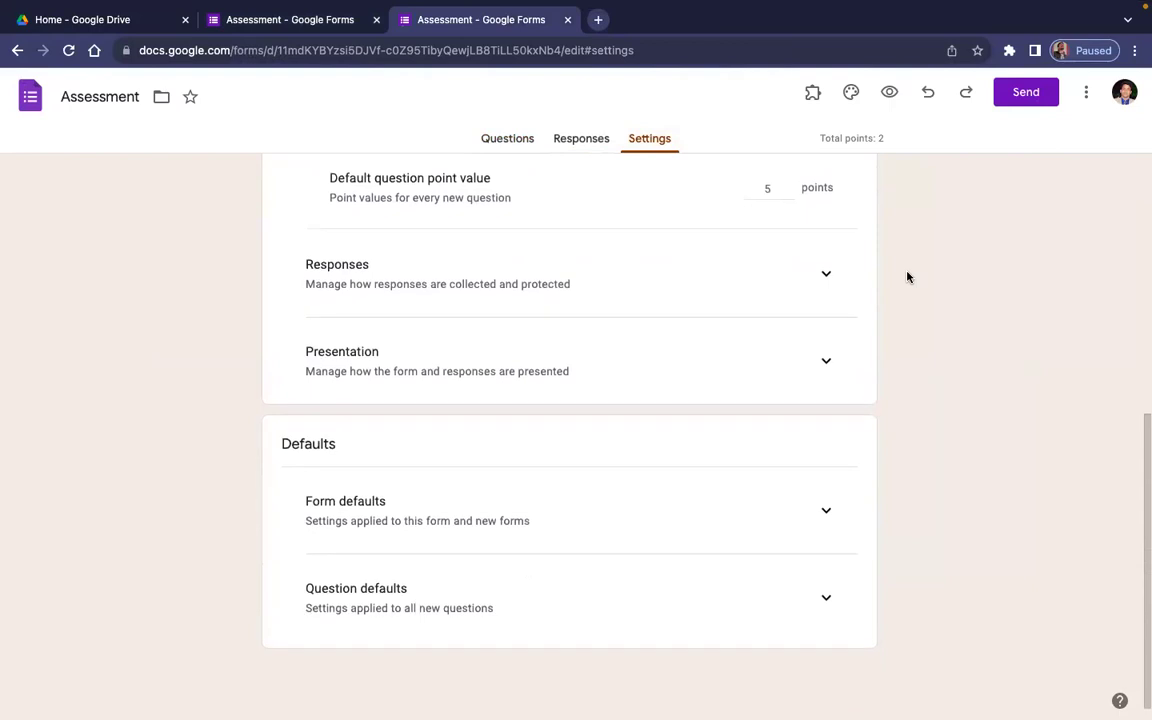
- Look at the template form's sending options, dismiss them without sending and close that form
click(1028, 92)
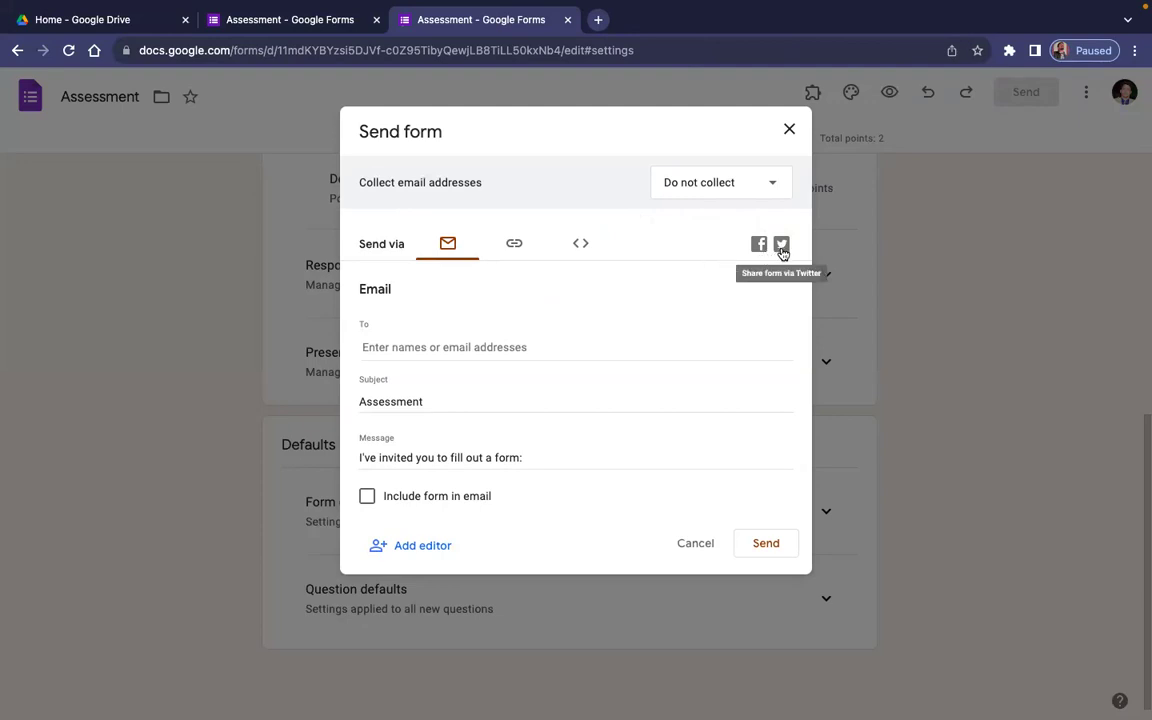
click(789, 130)
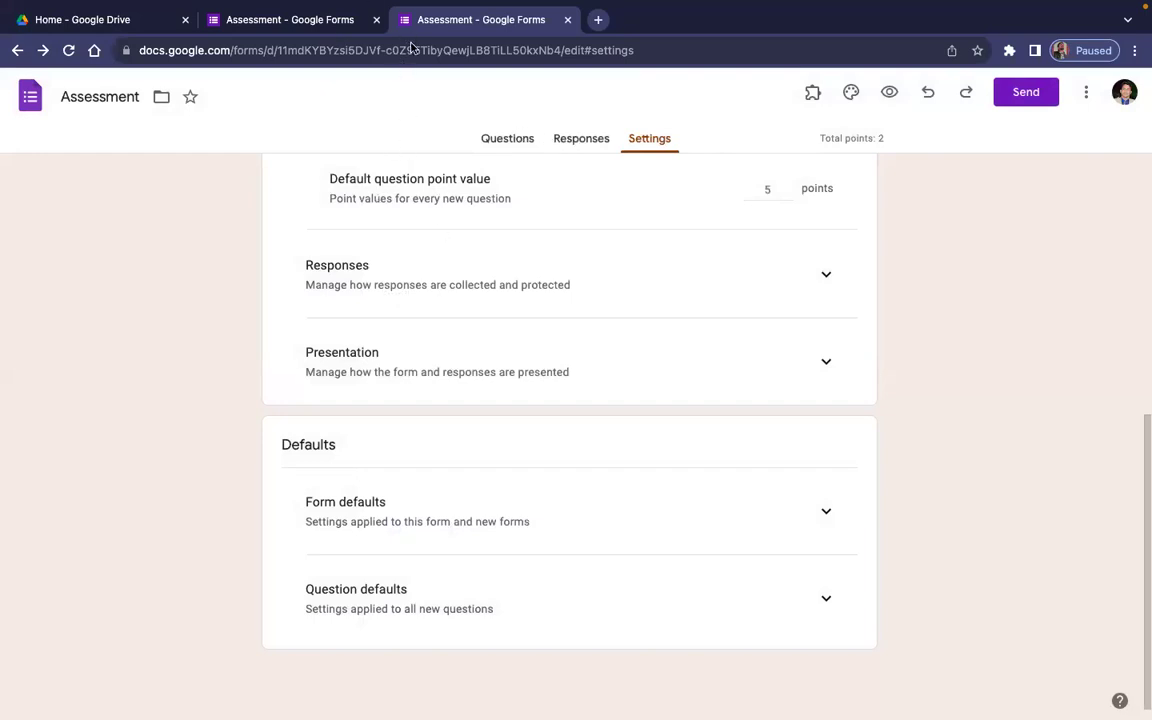
click(568, 20)
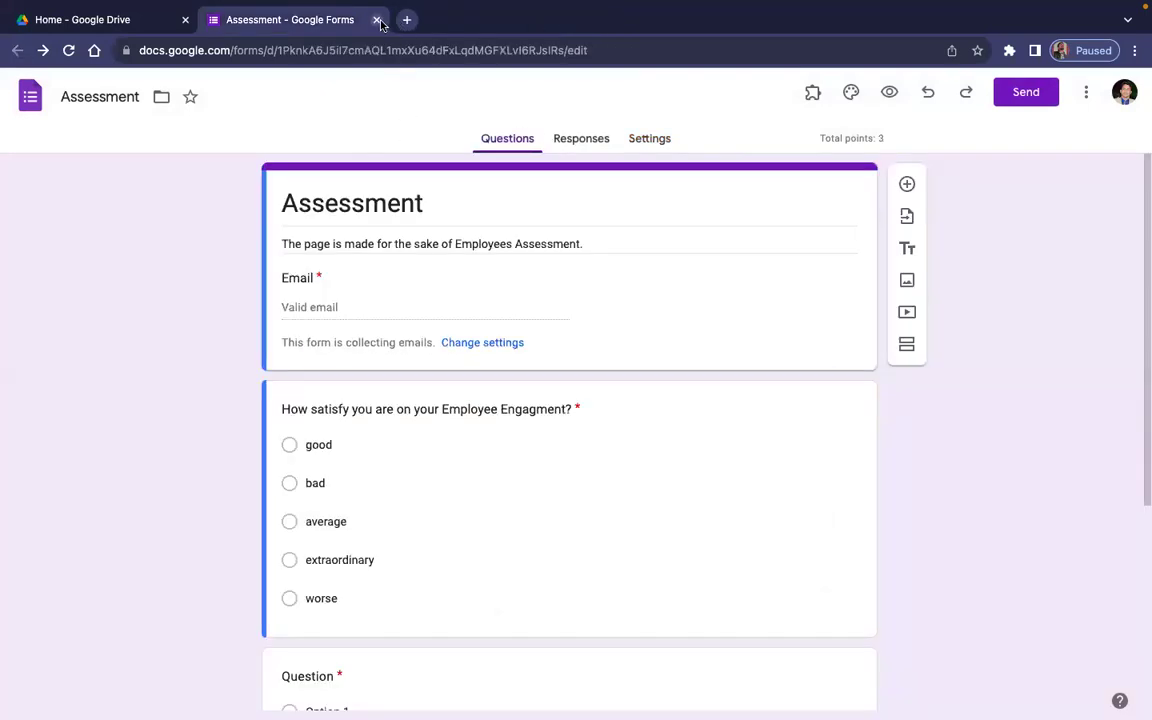